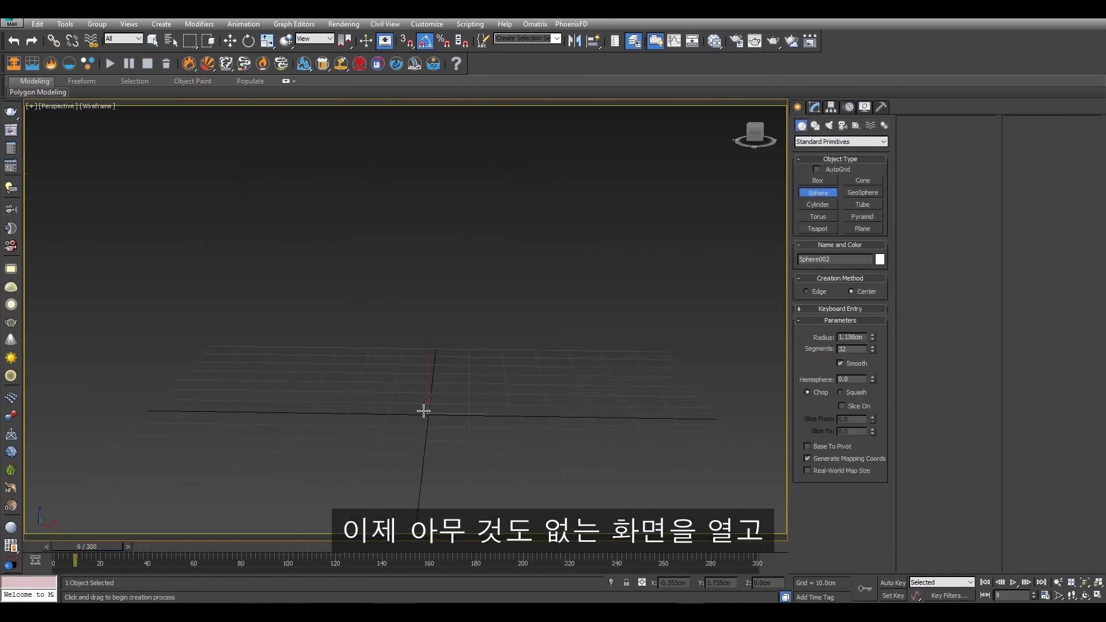
# Step: In an empty scene, drag out a small sphere at the grid origin
pyautogui.moveTo(428, 413); pyautogui.dragTo(447, 421)
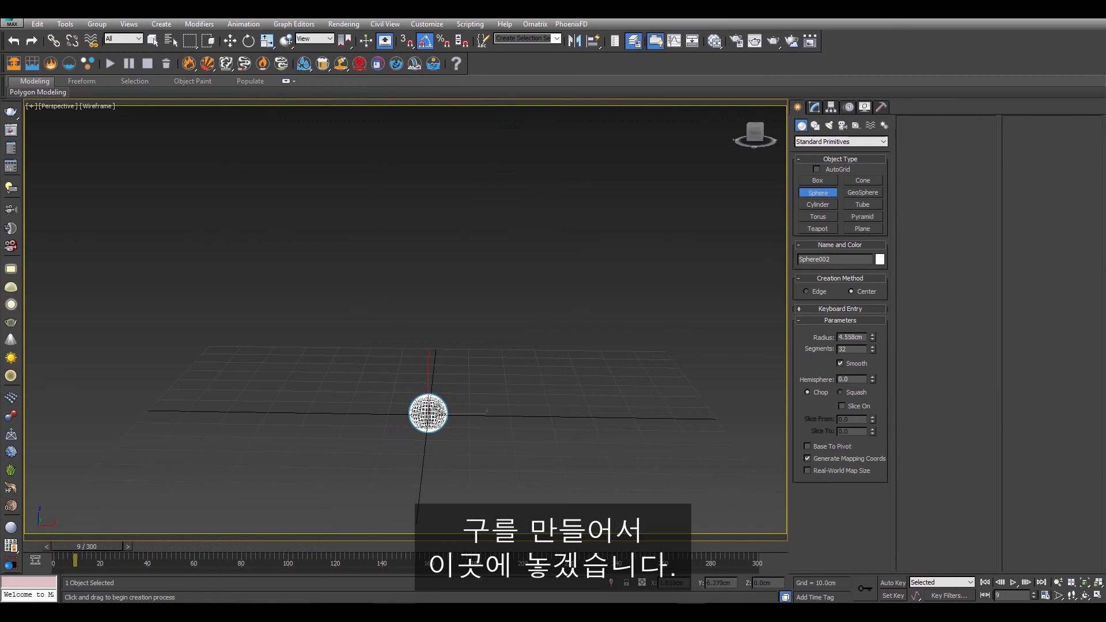
# Step: Move the sphere straight up on Z, high above the grid
pyautogui.press('w')
pyautogui.moveTo(430, 367); pyautogui.dragTo(440, 124)
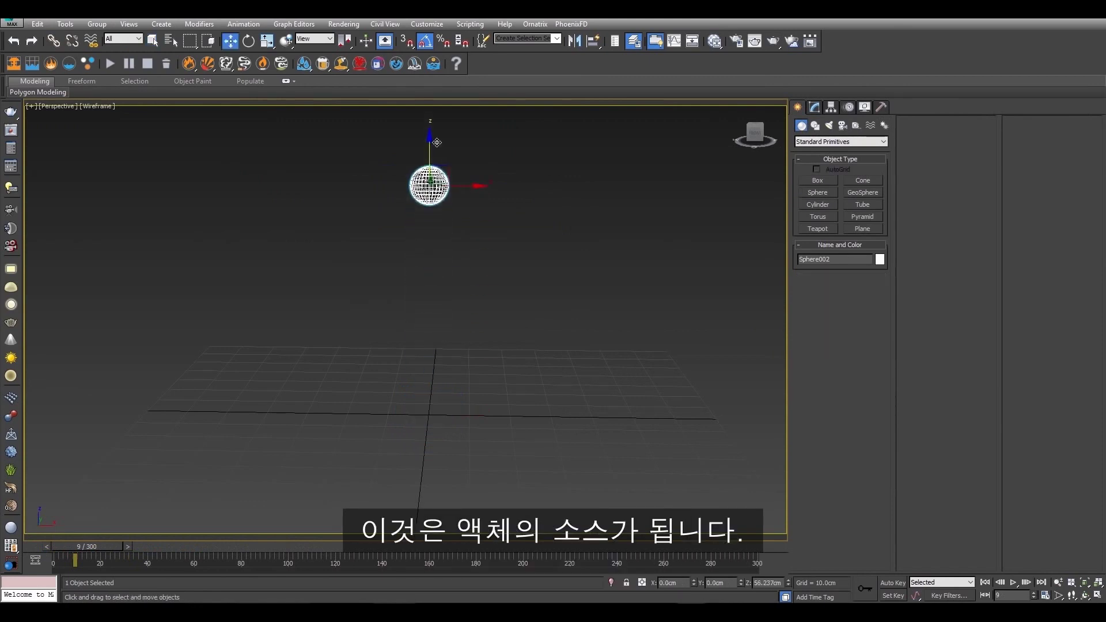
pyautogui.press('q')
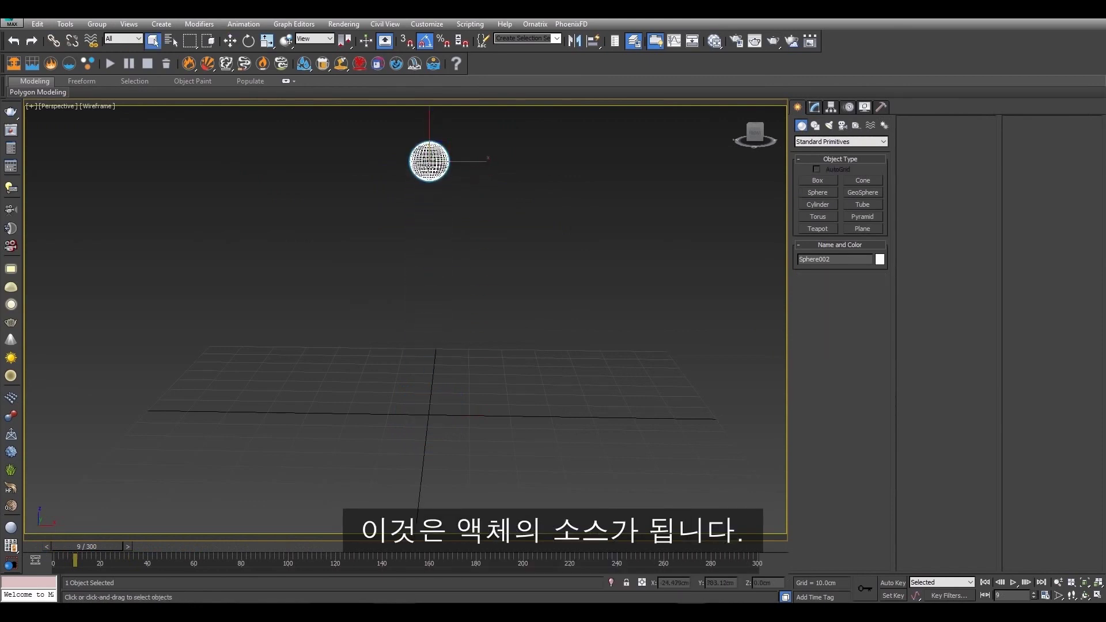
# Step: Apply the Phoenix FD Tap Water preset to the sphere and start the simulation
pyautogui.click(304, 63)
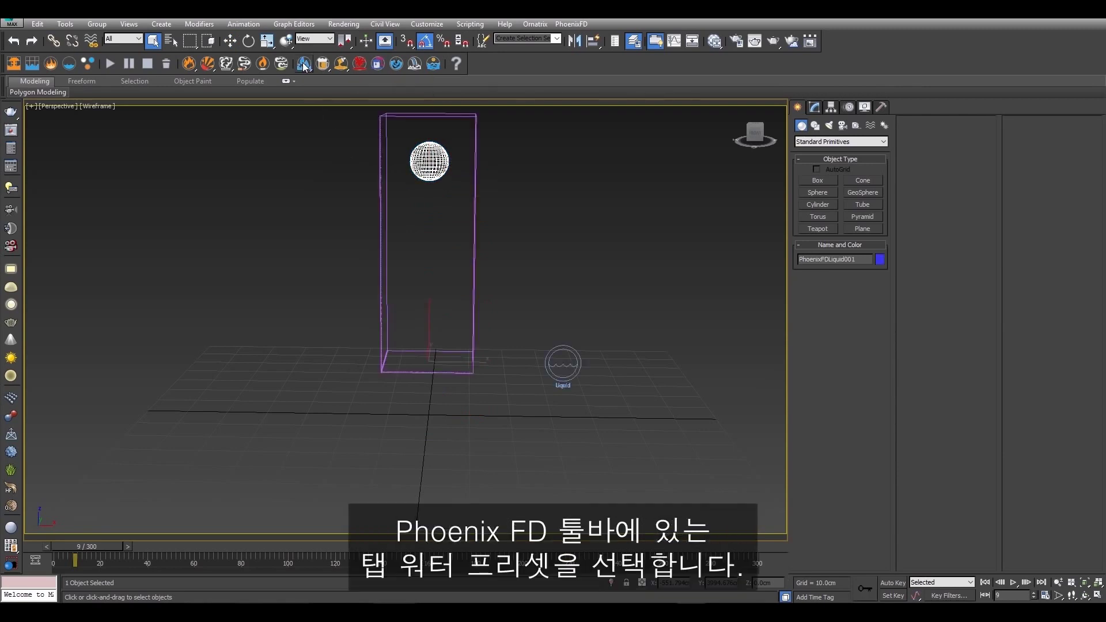
pyautogui.scroll(4, 347, 204)
pyautogui.moveTo(351, 190); pyautogui.dragTo(309, 200, button='middle')
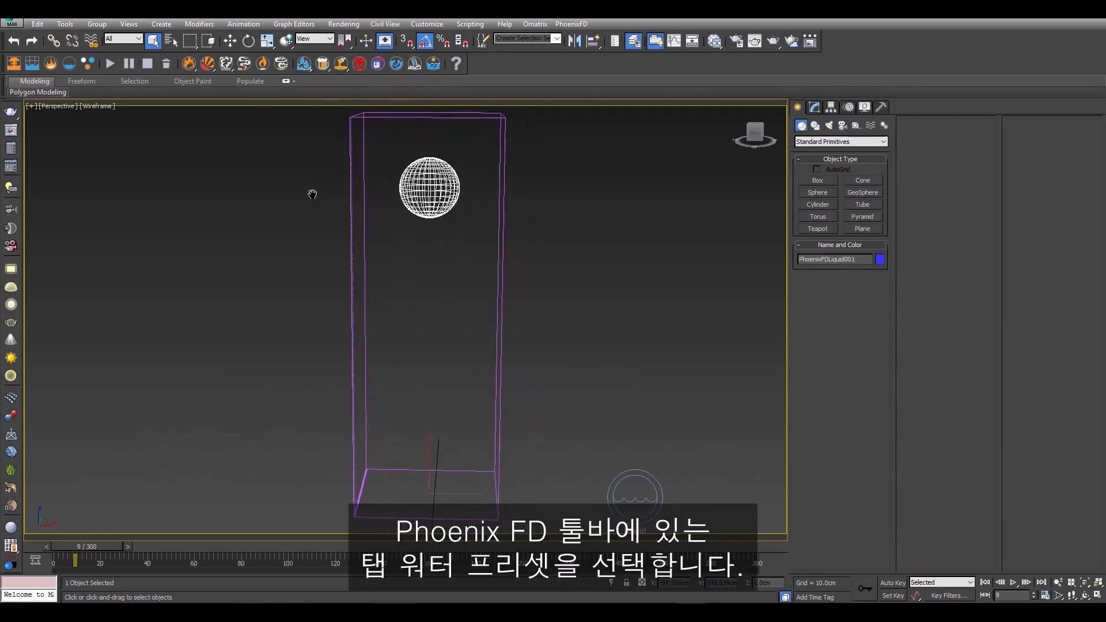
pyautogui.click(110, 64)
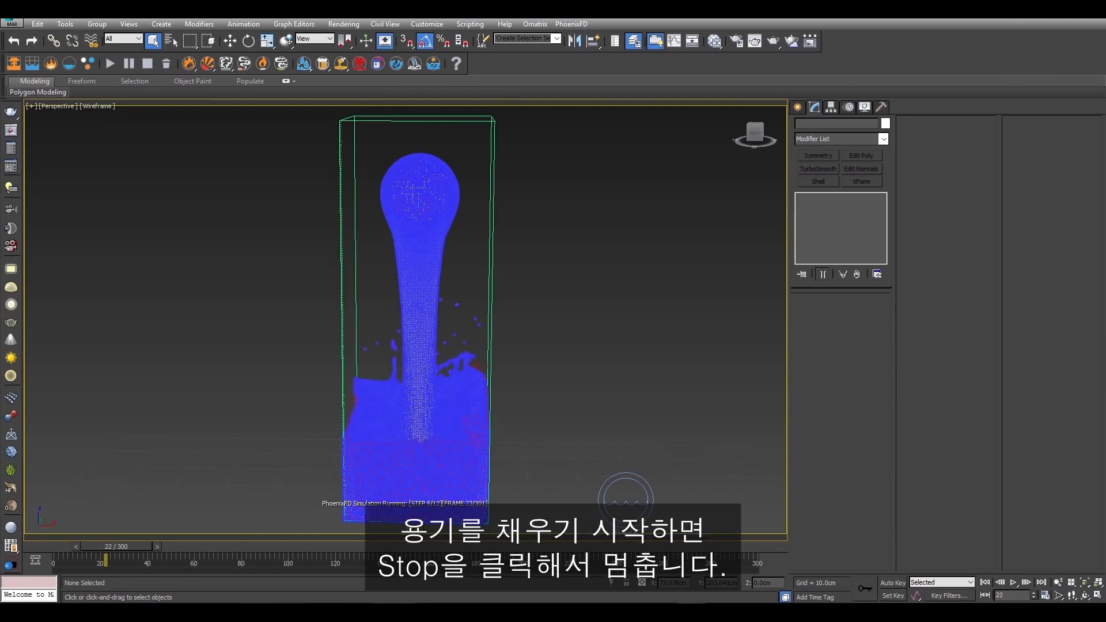
# Step: Stop the simulation and add a V-Ray Dome Light set to Invisible
pyautogui.click(149, 63)
pyautogui.click(10, 288)
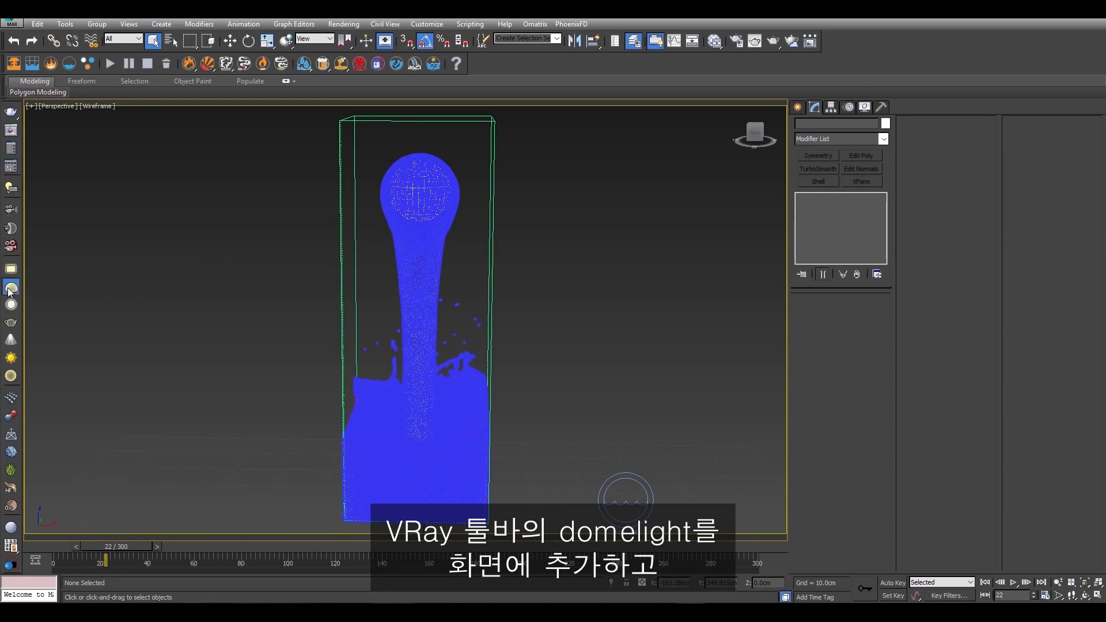
pyautogui.click(147, 421)
pyautogui.keyDown('alt'); pyautogui.moveTo(147, 420); pyautogui.dragTo(396, 345, button='middle'); pyautogui.keyUp('alt')
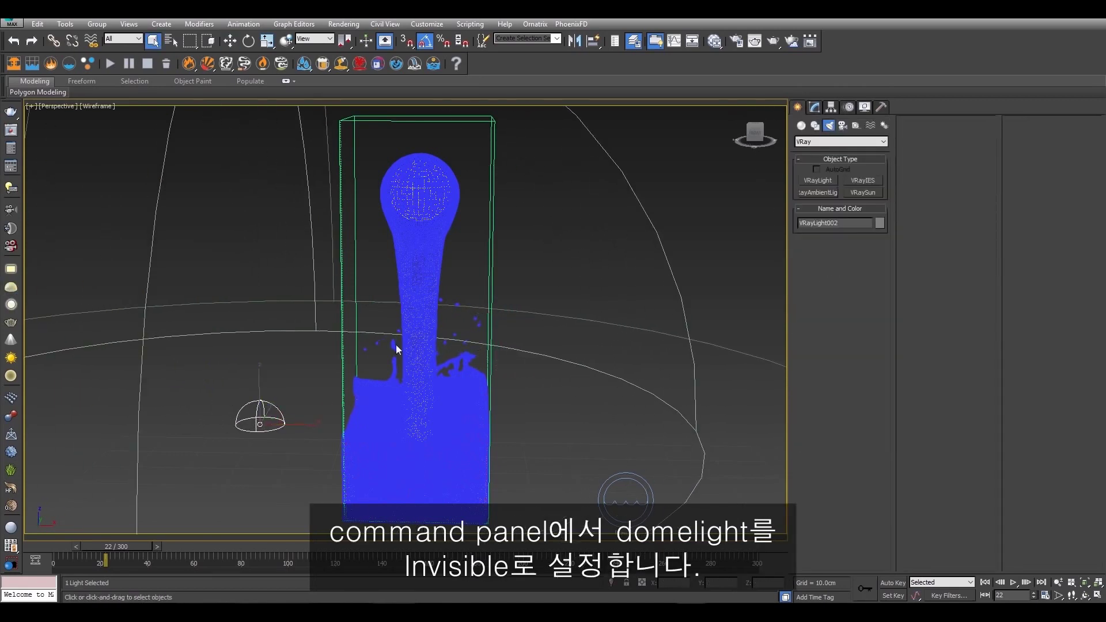
pyautogui.click(814, 106)
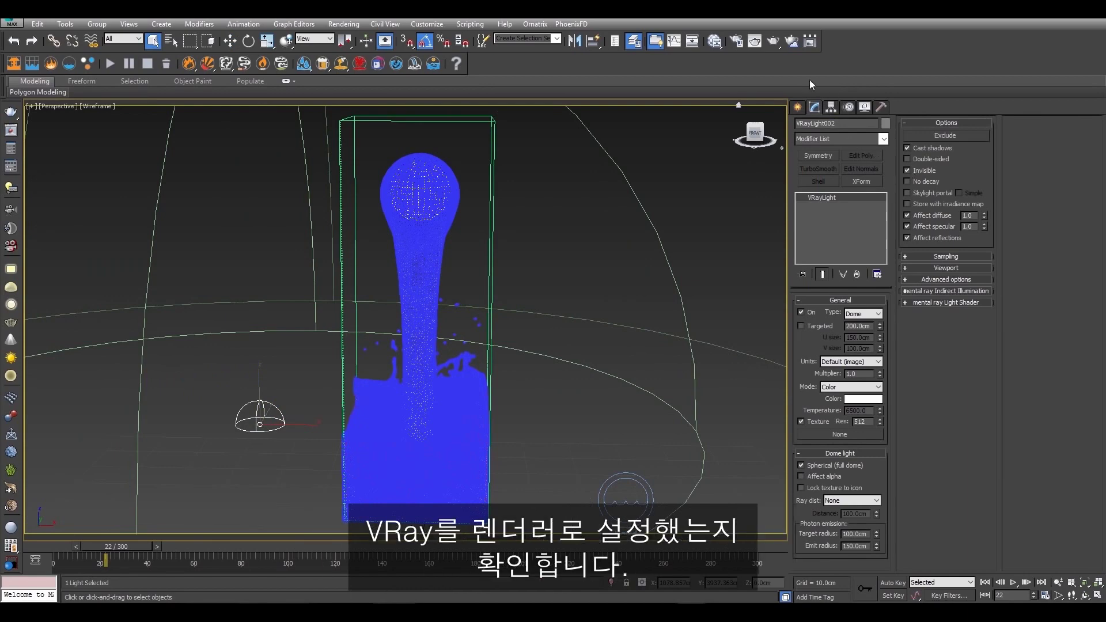
# Step: Render the current frame from Render Setup and close the rendered image
pyautogui.click(737, 40)
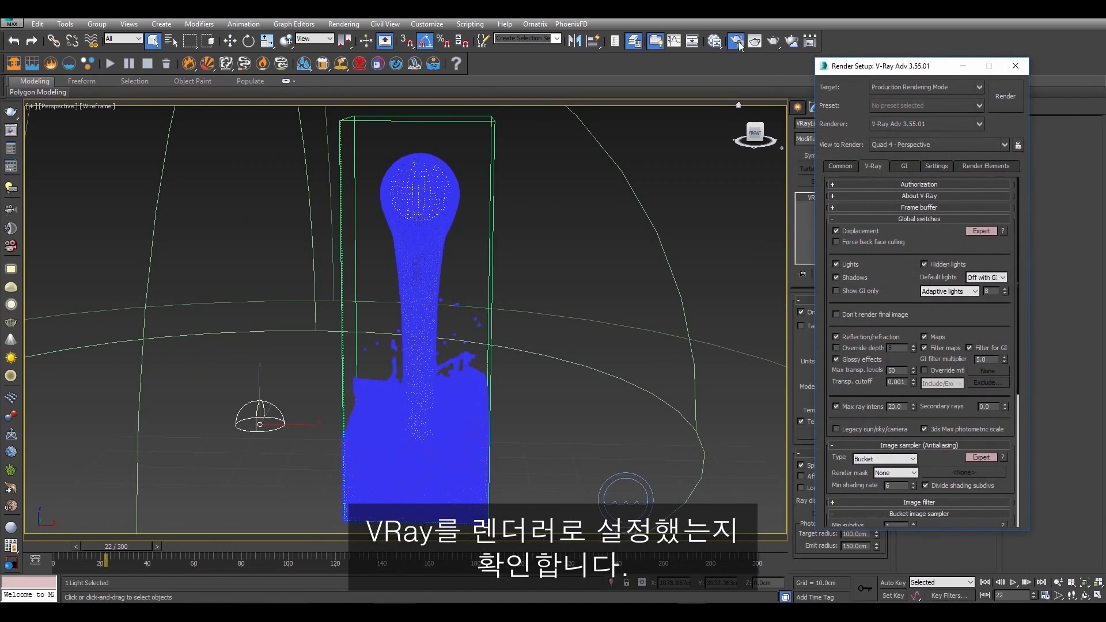
pyautogui.click(1007, 97)
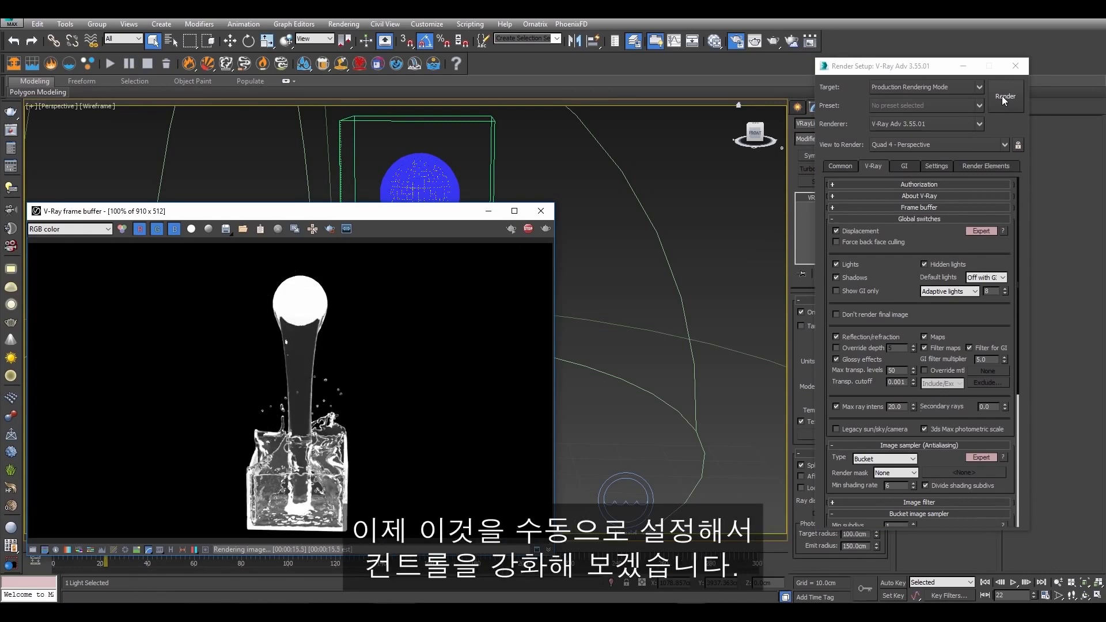
pyautogui.click(541, 211)
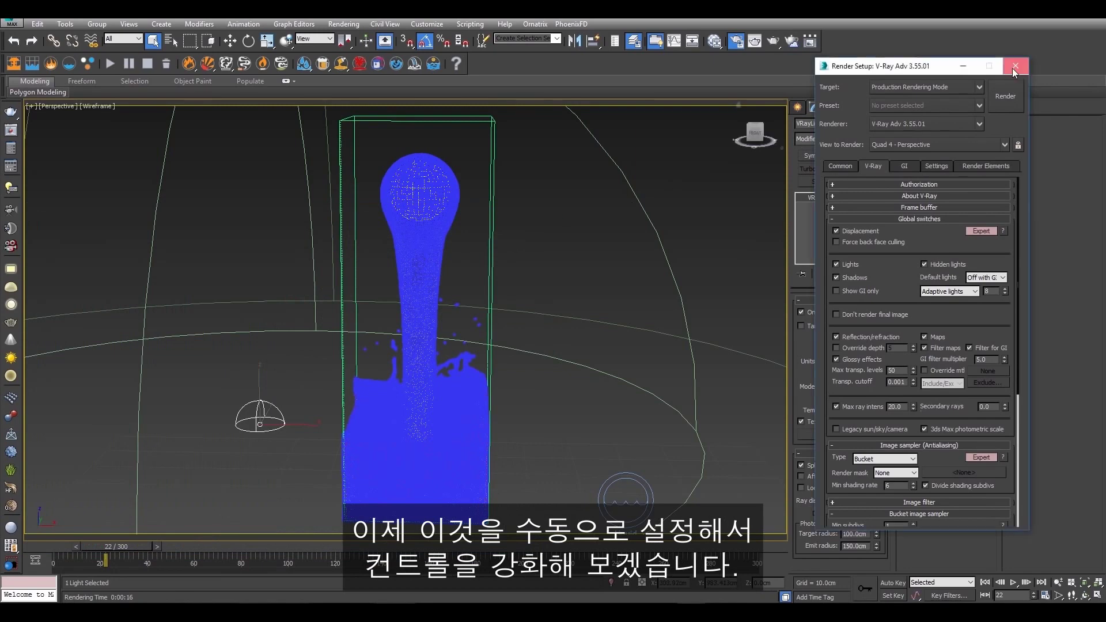
# Step: Delete the preset liquid simulator and its liquid source helper
pyautogui.click(1011, 69)
pyautogui.click(558, 225)
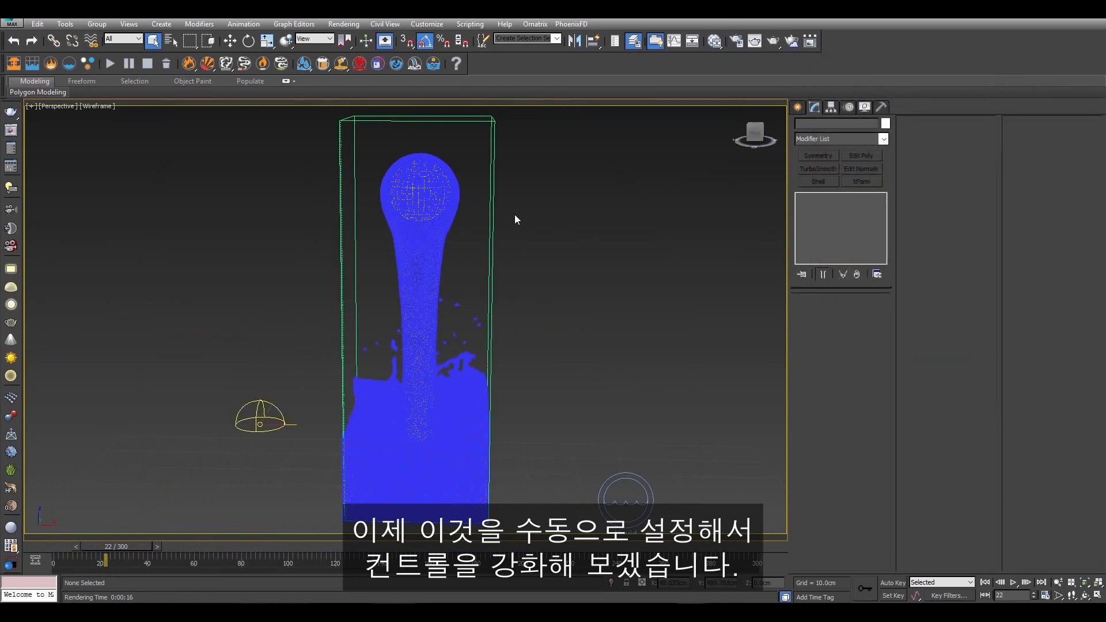
pyautogui.click(493, 211)
pyautogui.press('Delete')
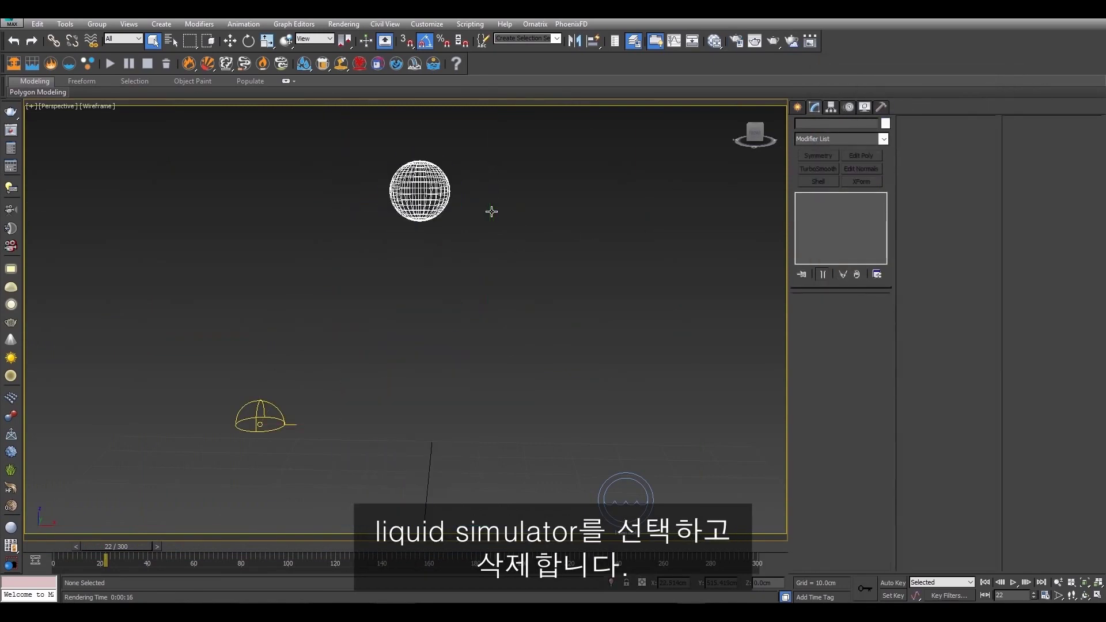
pyautogui.click(626, 474)
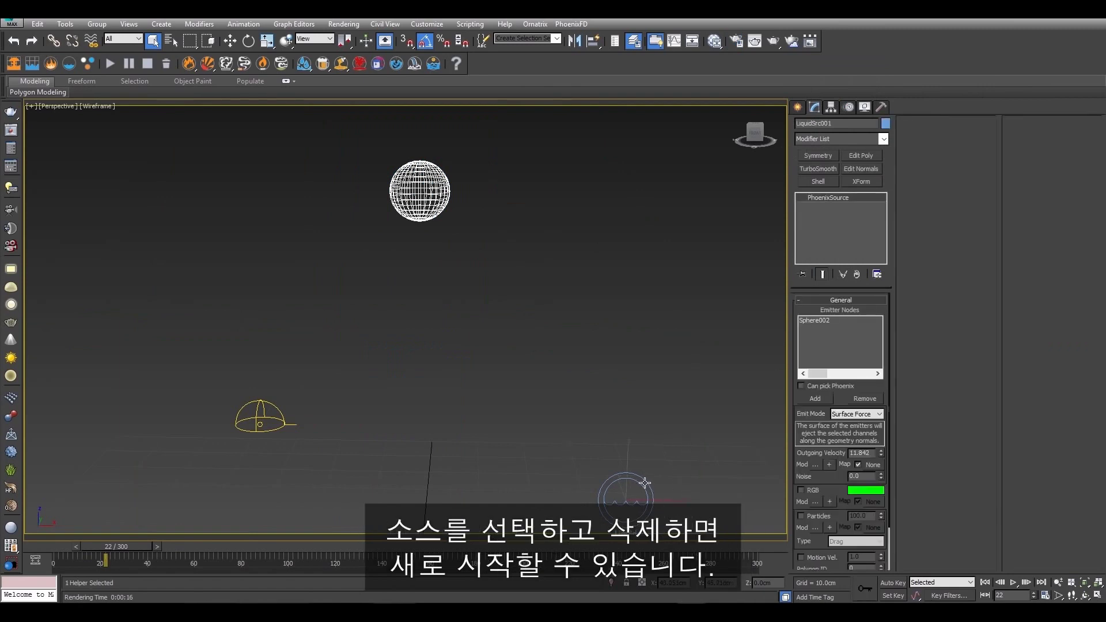
pyautogui.press('Delete')
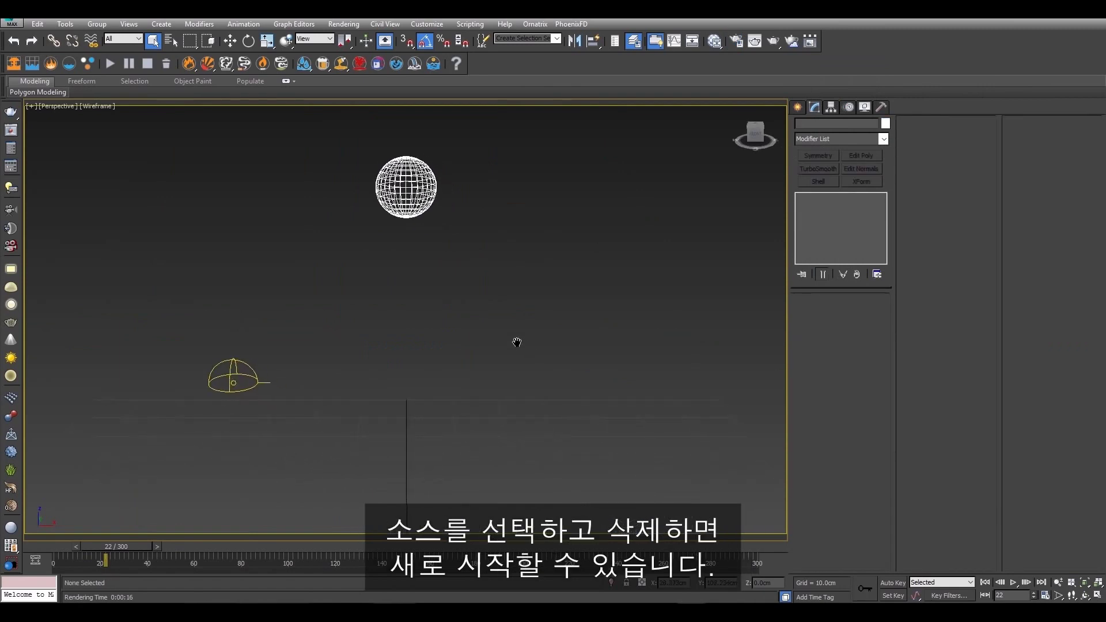
pyautogui.scroll(-3, 480, 355)
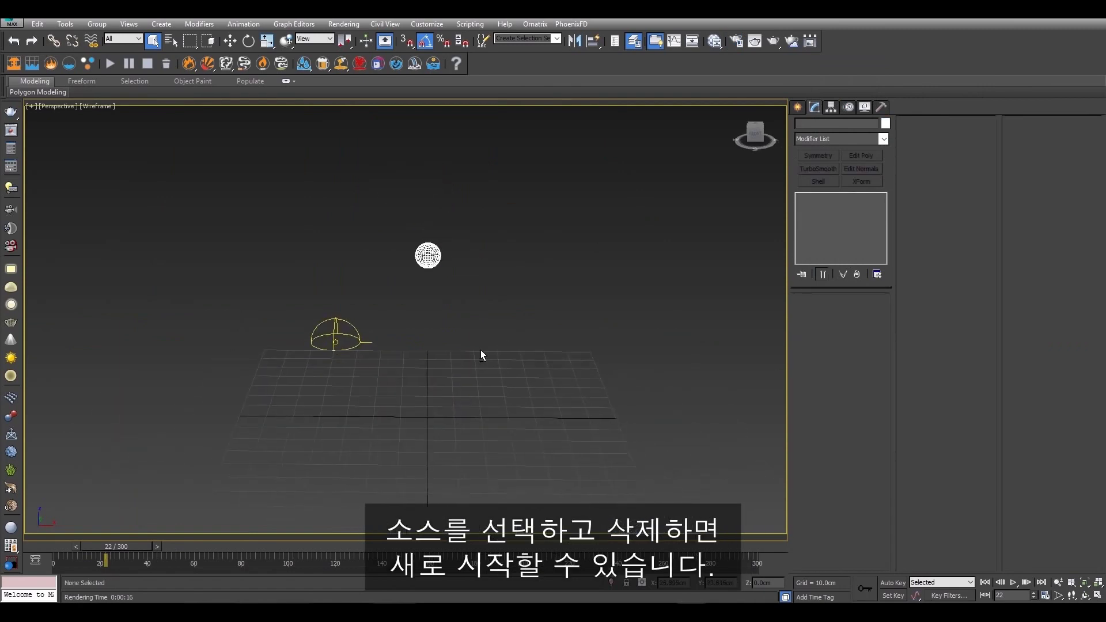
# Step: Draw a new 35×46×70-cell liquid simulator box around the sphere
pyautogui.click(33, 64)
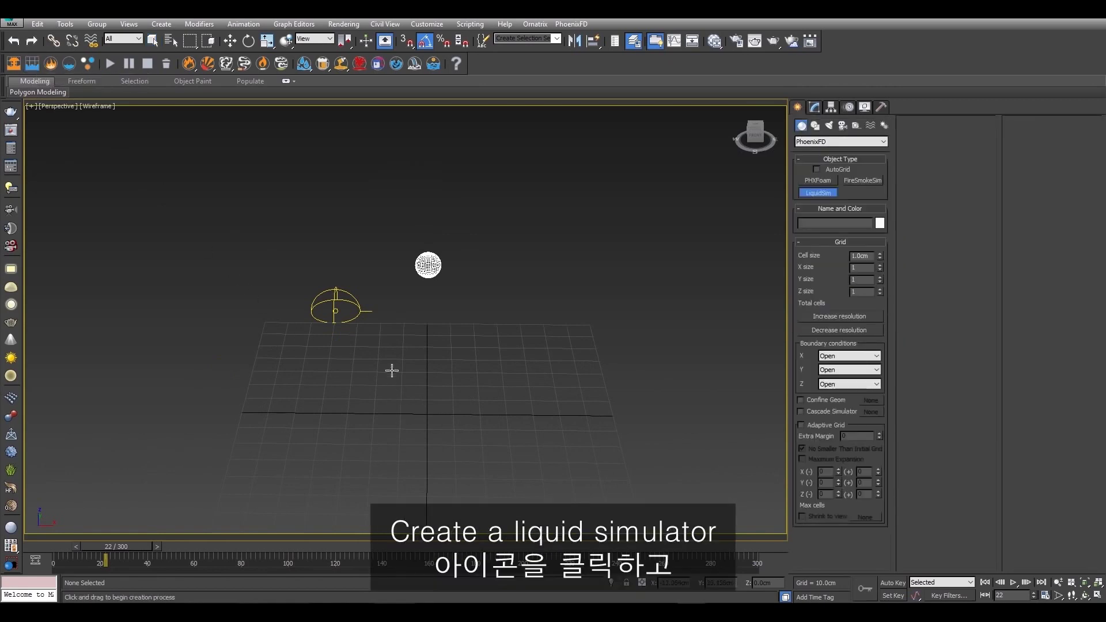
pyautogui.moveTo(384, 373); pyautogui.dragTo(475, 439)
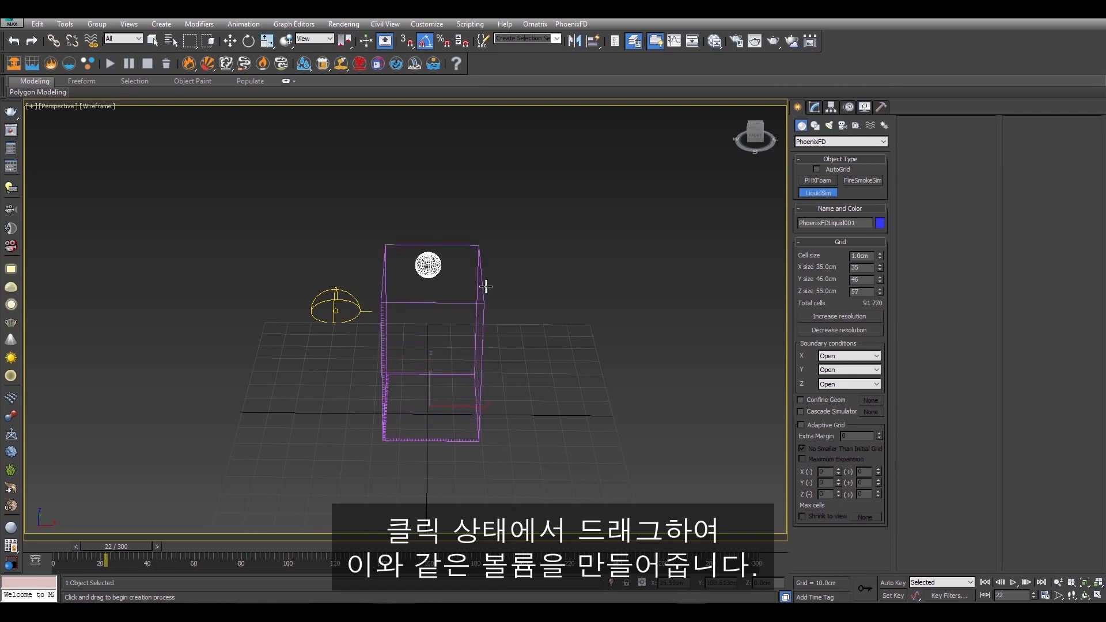
pyautogui.keyDown('alt'); pyautogui.moveTo(454, 277); pyautogui.dragTo(464, 349, button='middle'); pyautogui.keyUp('alt')
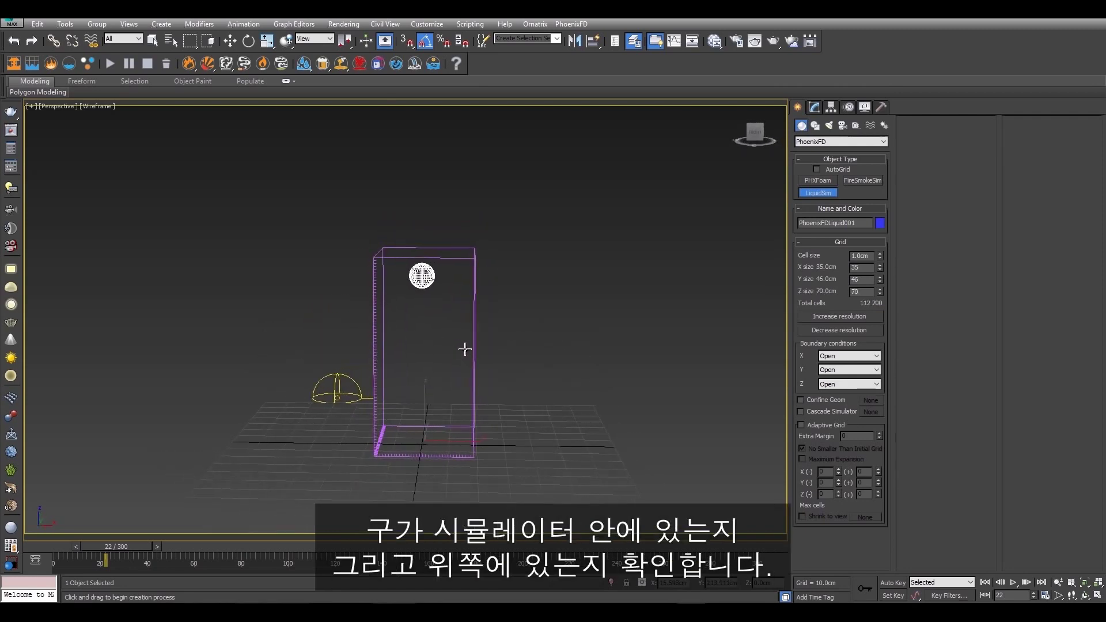
pyautogui.scroll(2, 465, 349)
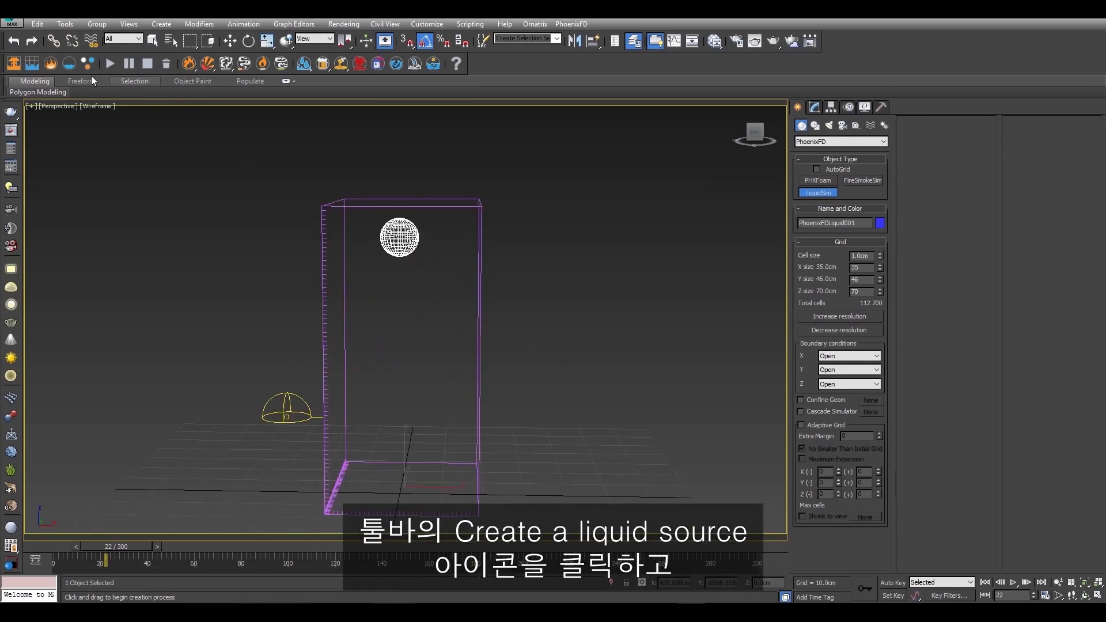
# Step: Place a Phoenix FD liquid source beside the simulator
pyautogui.click(70, 69)
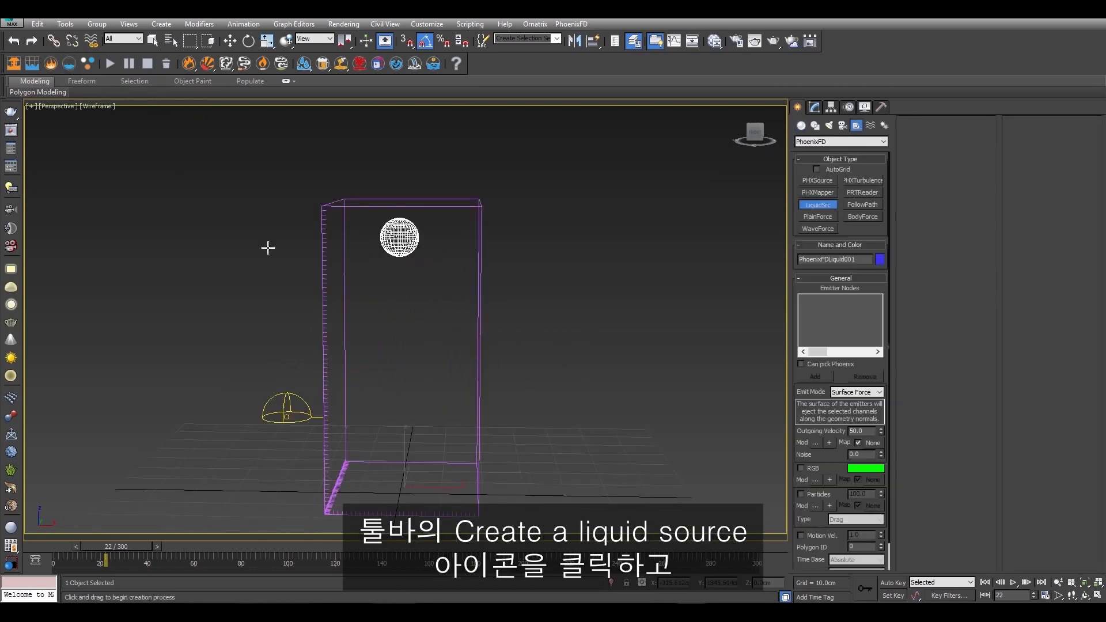
pyautogui.click(540, 458)
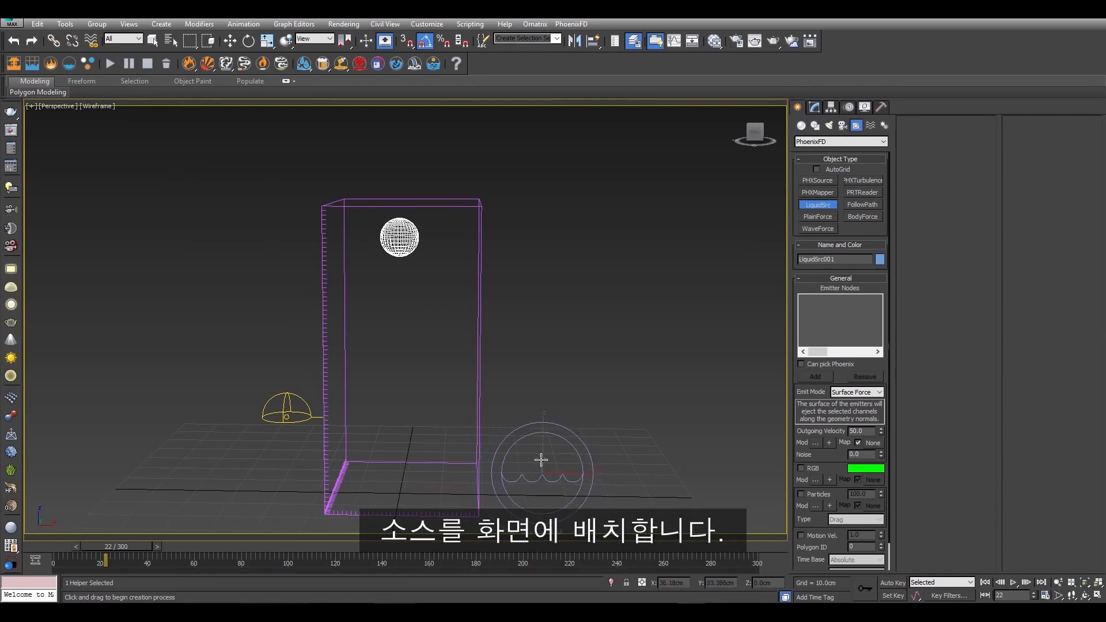
pyautogui.moveTo(525, 439); pyautogui.dragTo(524, 413, button='middle')
pyautogui.rightClick(584, 425)
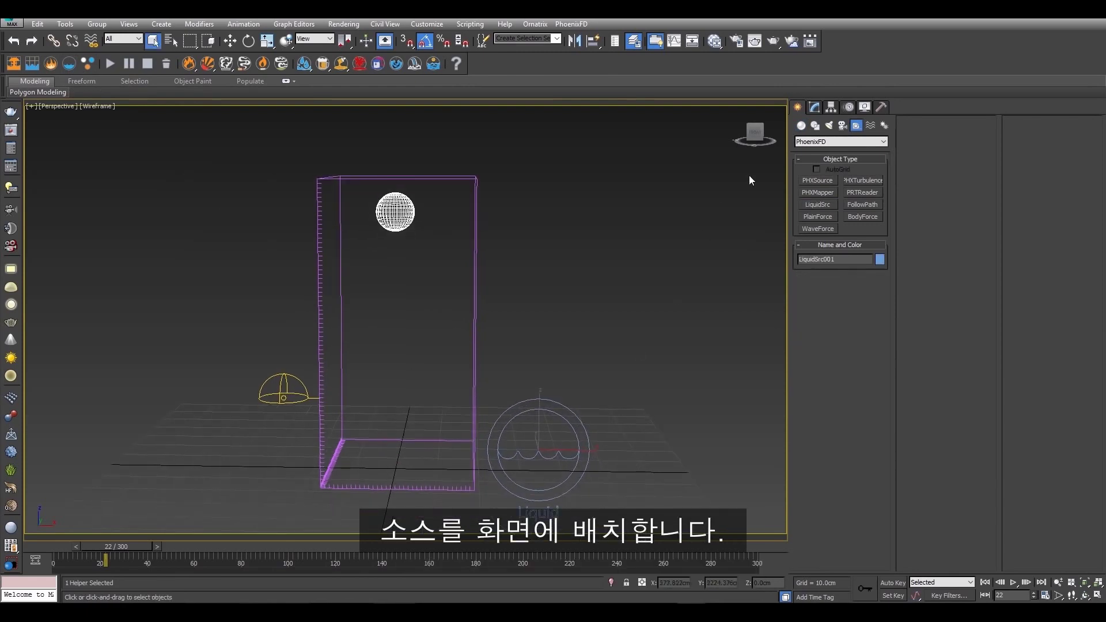
# Step: Add Sphere002 as the liquid source's emitter node and select the sphere
pyautogui.click(817, 109)
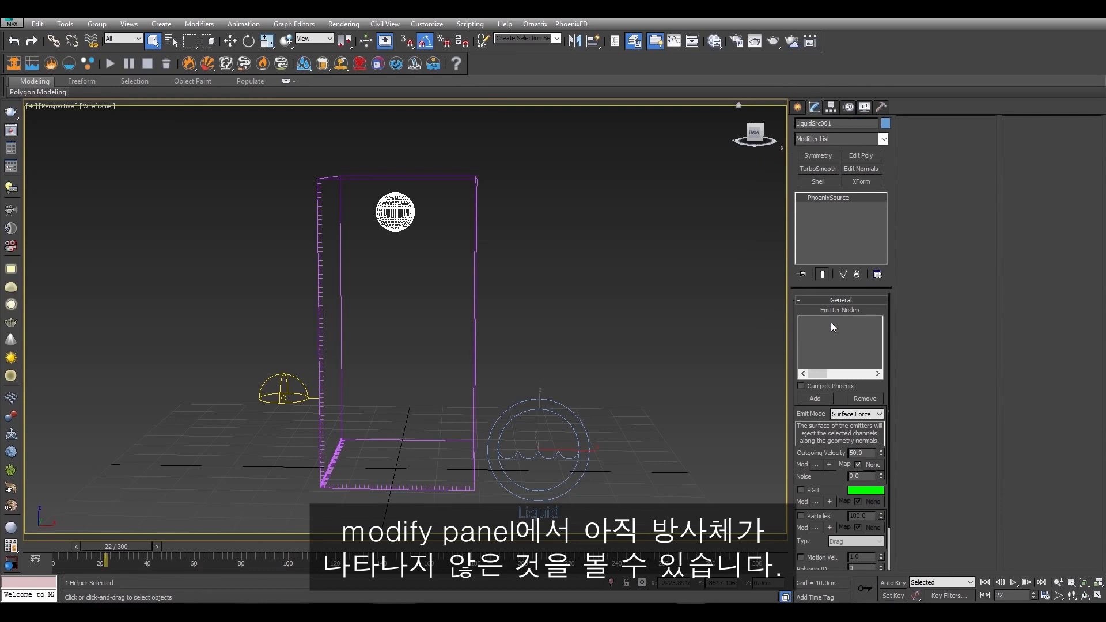
pyautogui.click(822, 399)
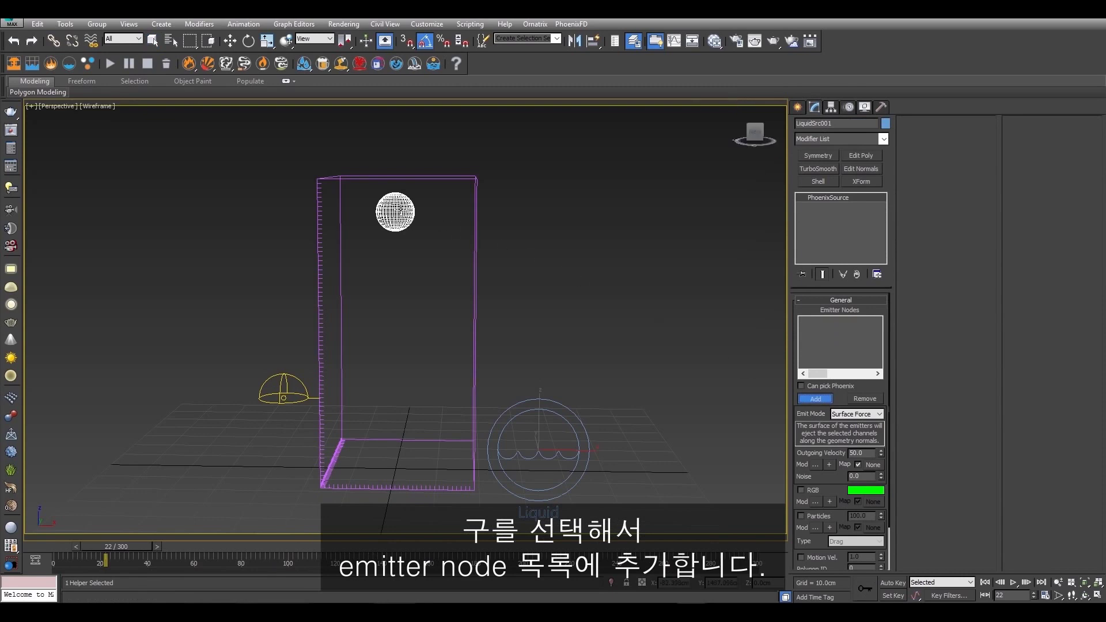
pyautogui.click(395, 212)
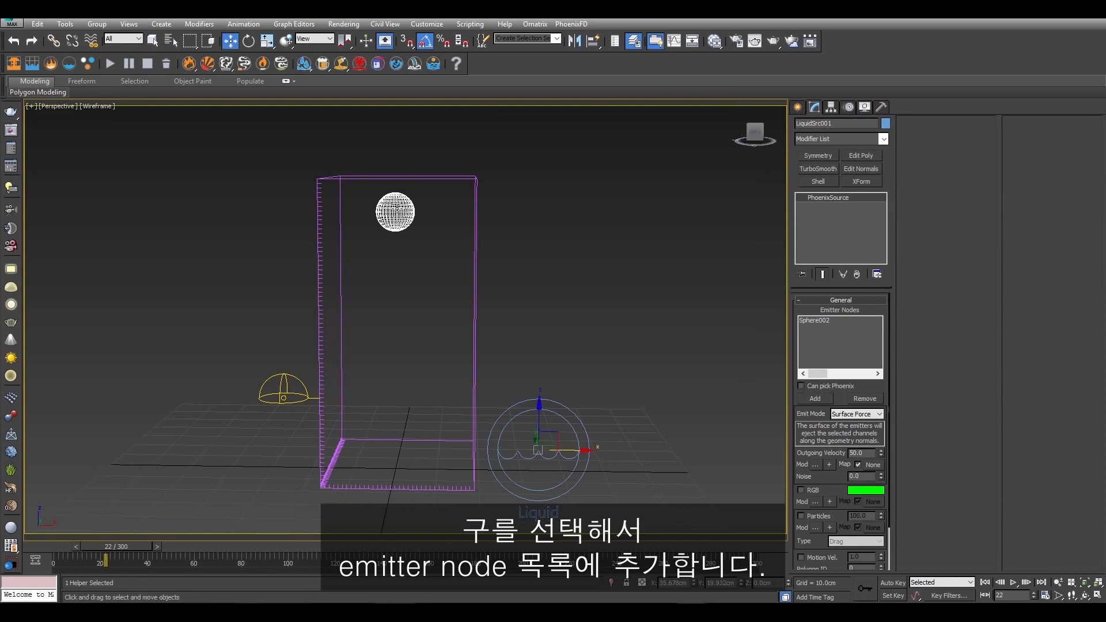
pyautogui.press('q')
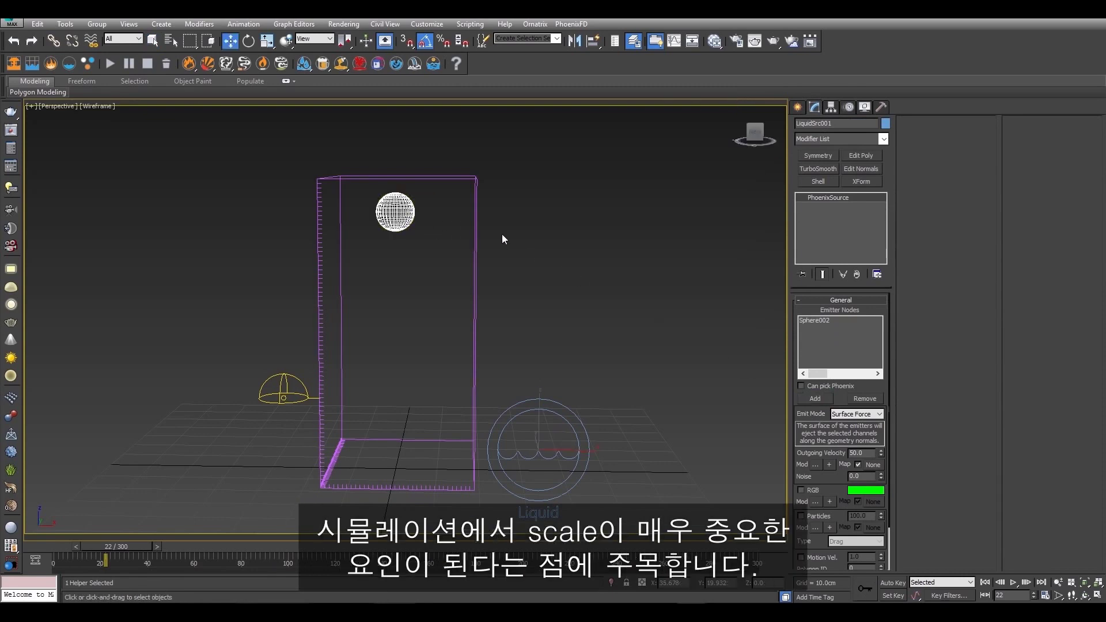
pyautogui.click(395, 212)
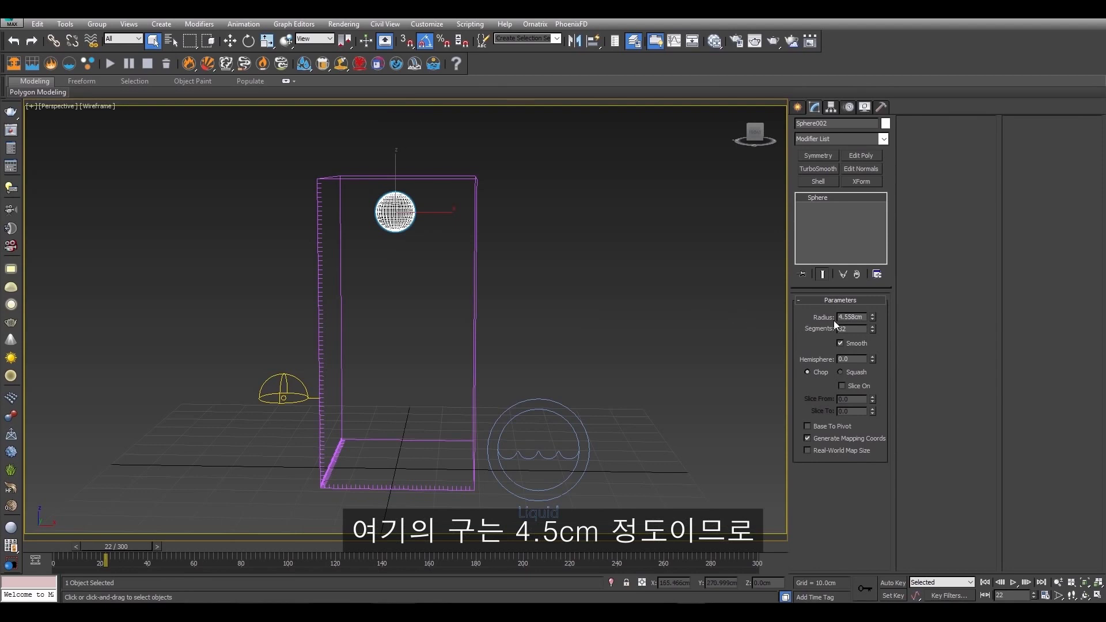
# Step: Set the sphere radius to 4 cm and confirm centimetres in System Unit Setup
pyautogui.moveTo(864, 318); pyautogui.dragTo(841, 316)
pyautogui.write('4')
pyautogui.press('Return')
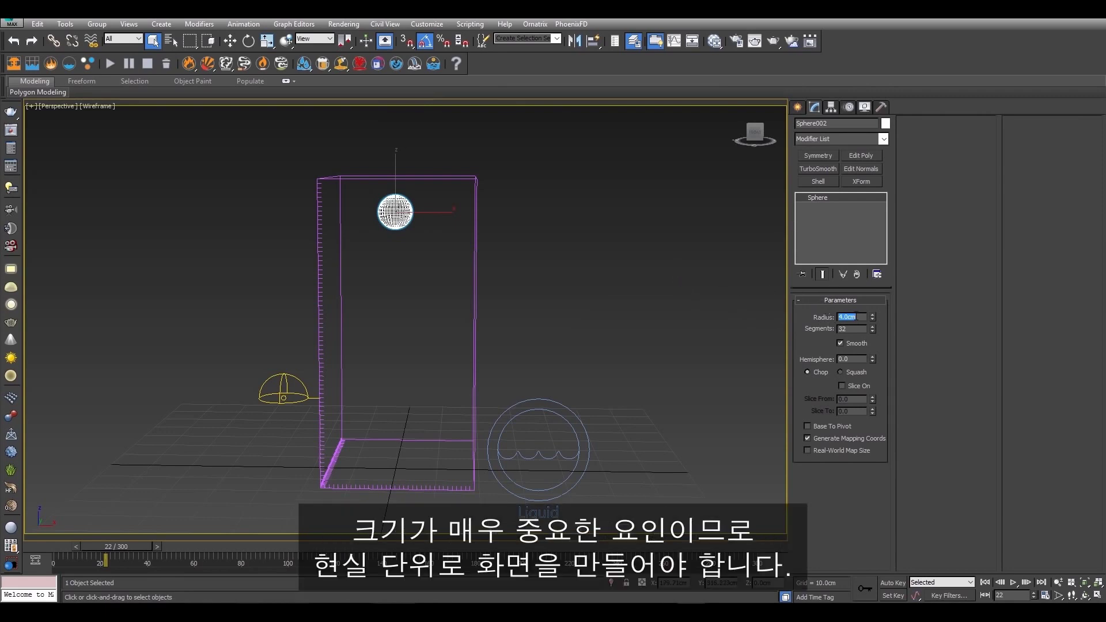
pyautogui.click(437, 24)
pyautogui.click(459, 172)
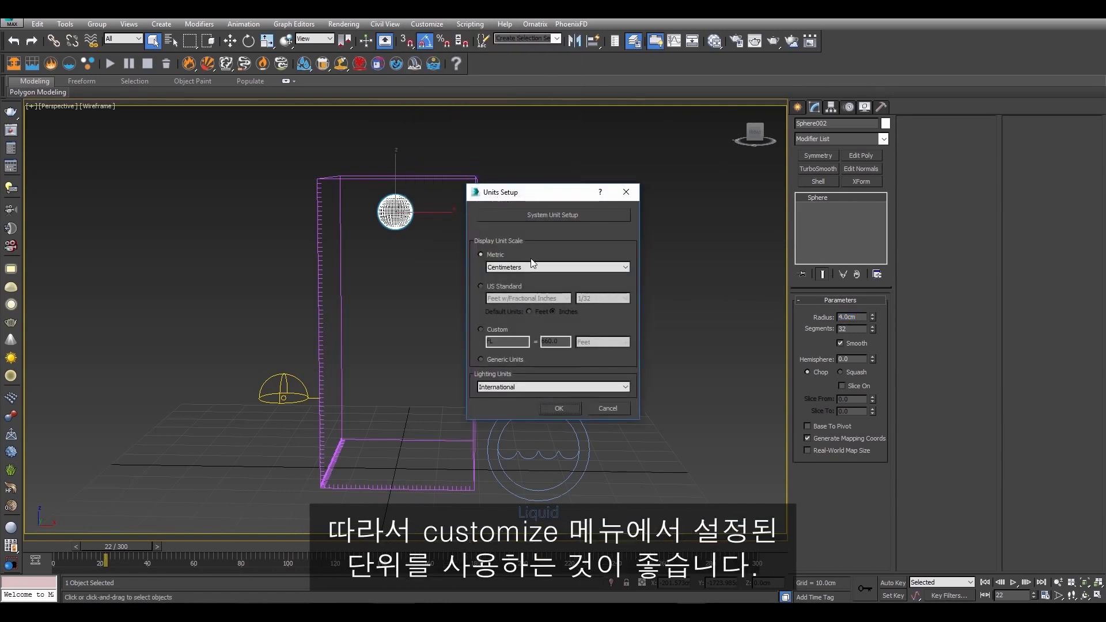
pyautogui.click(561, 213)
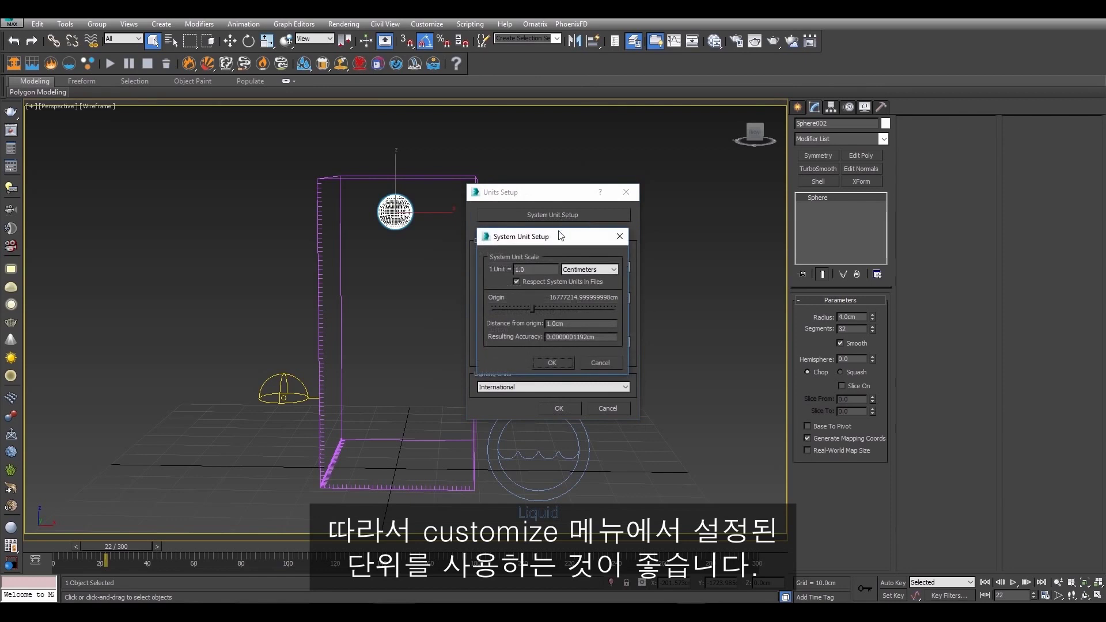
pyautogui.click(560, 361)
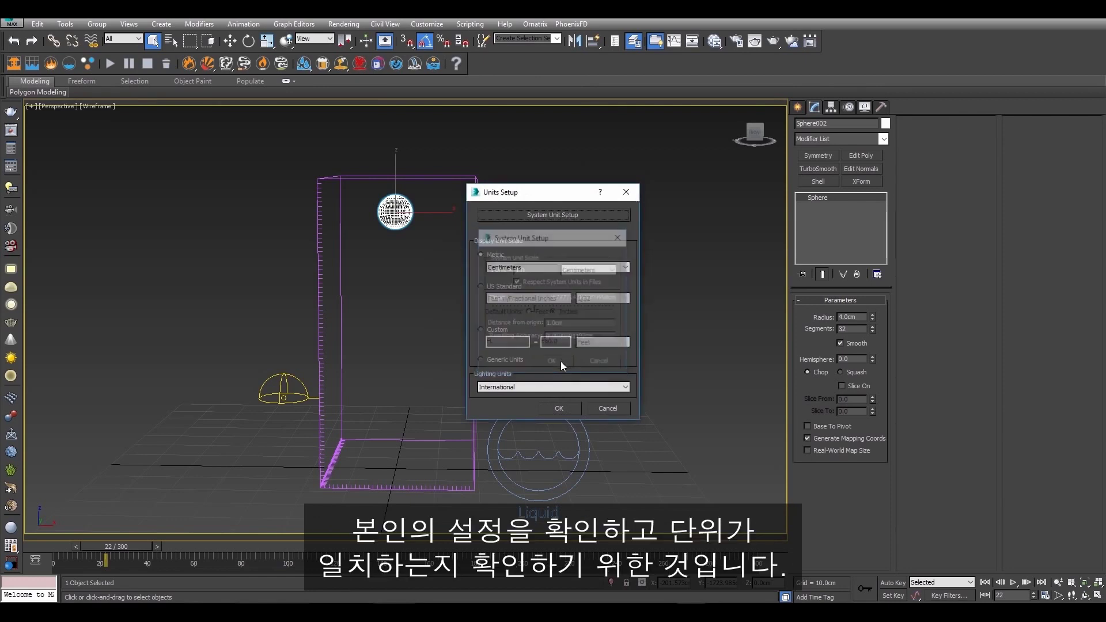
pyautogui.click(567, 410)
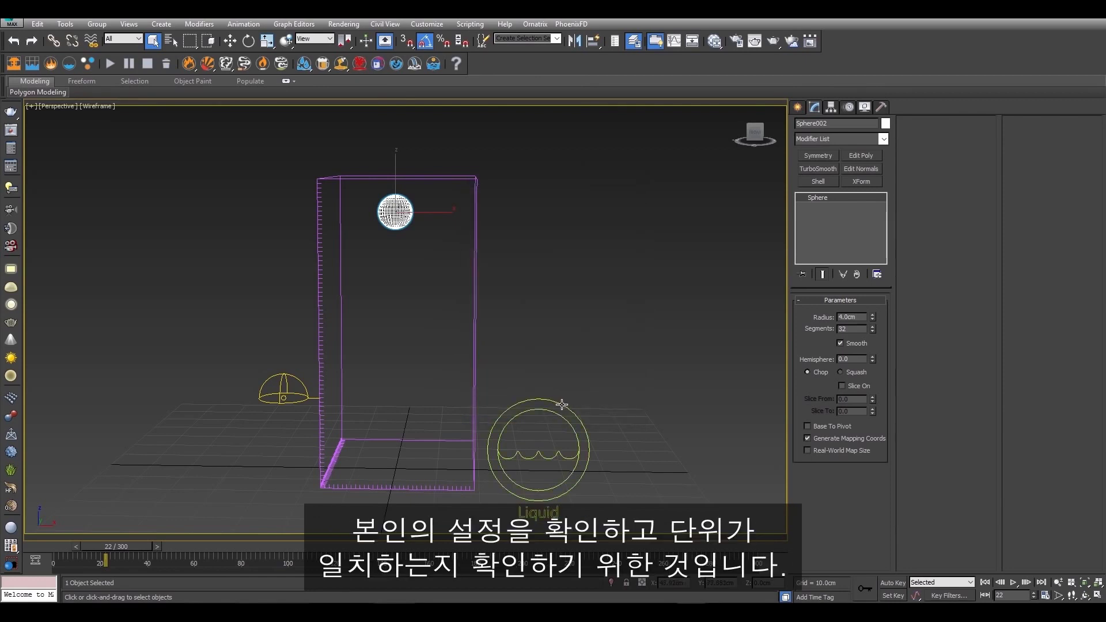
# Step: Set PhoenixFDLiquid001's grid cell size to 0.294 cm, about 4.4 million cells
pyautogui.click(474, 263)
pyautogui.click(474, 262)
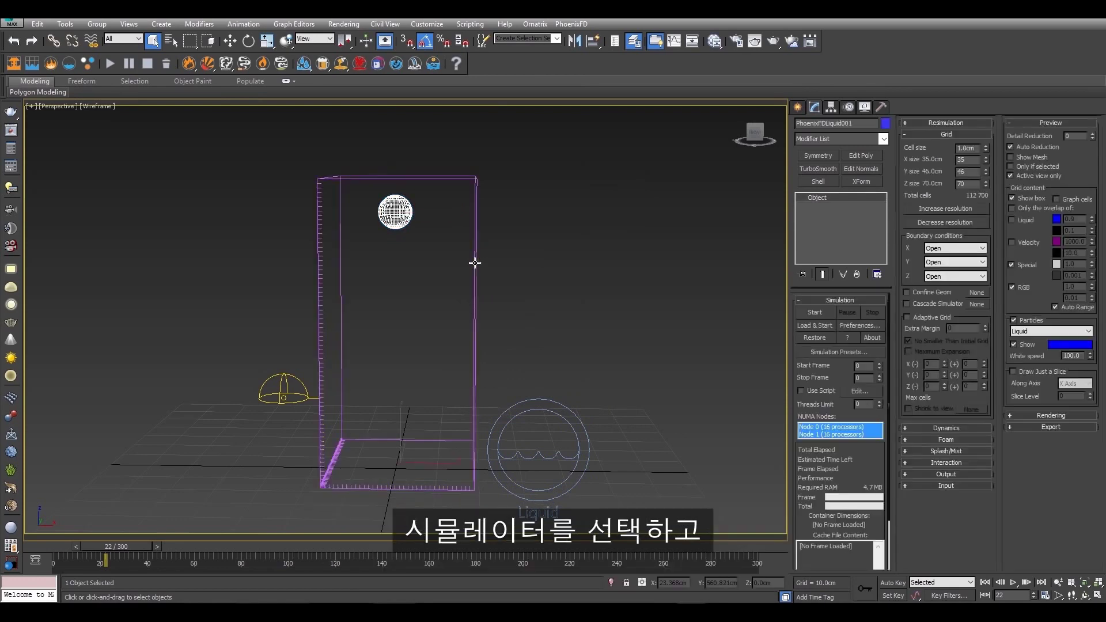
pyautogui.click(1040, 121)
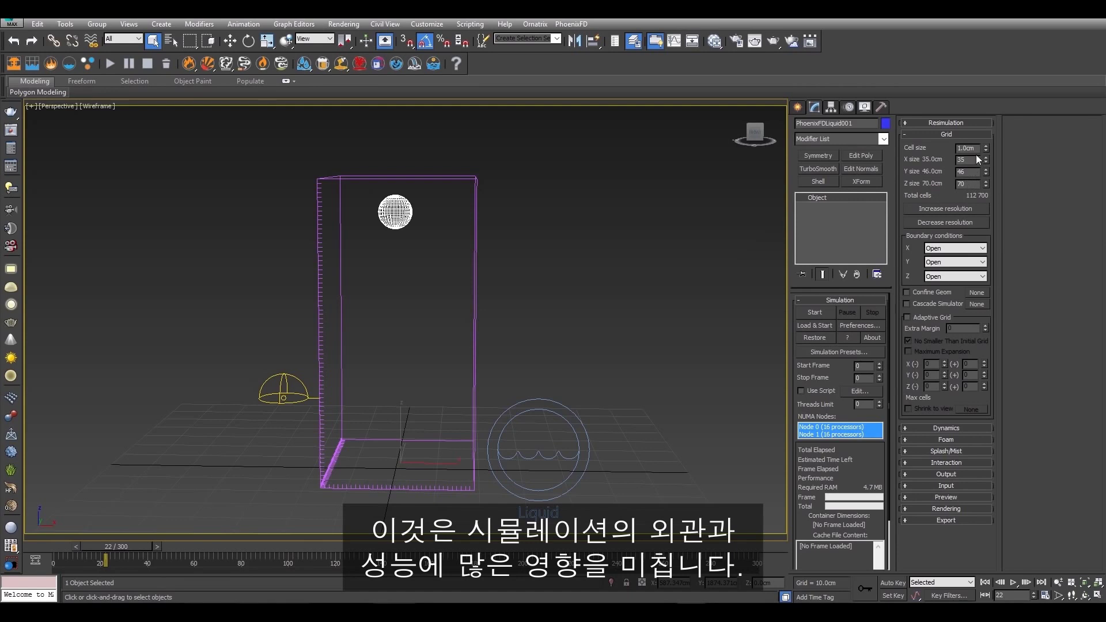
pyautogui.moveTo(986, 148)
pyautogui.mouseDown()
pyautogui.moveTo(986, 133)
pyautogui.moveTo(962, 196)
pyautogui.mouseUp()
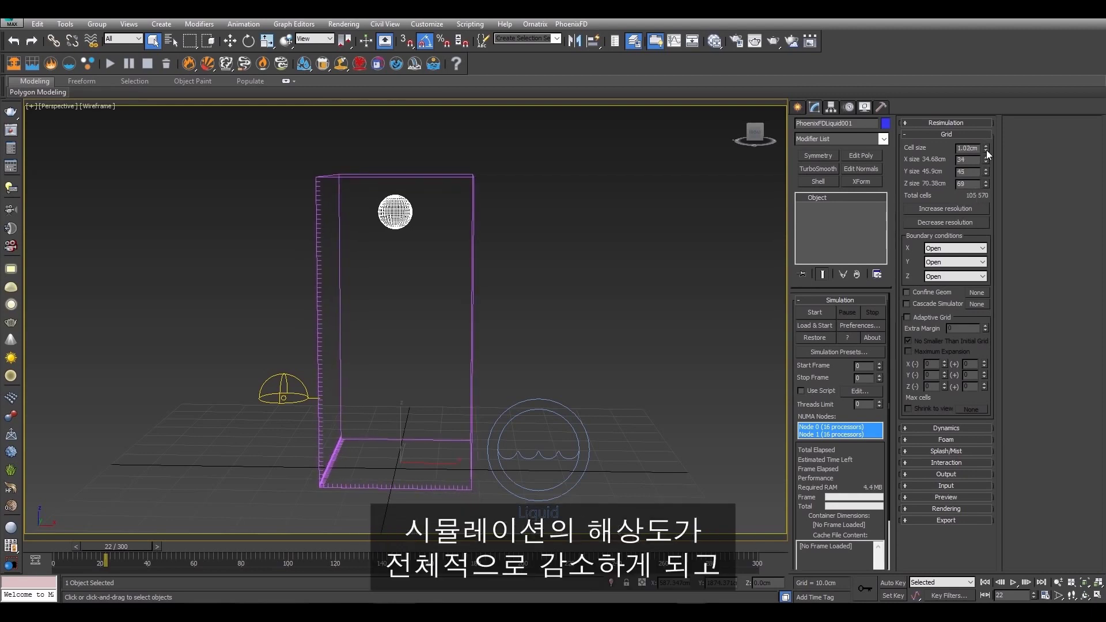
pyautogui.moveTo(986, 150); pyautogui.dragTo(991, 195)
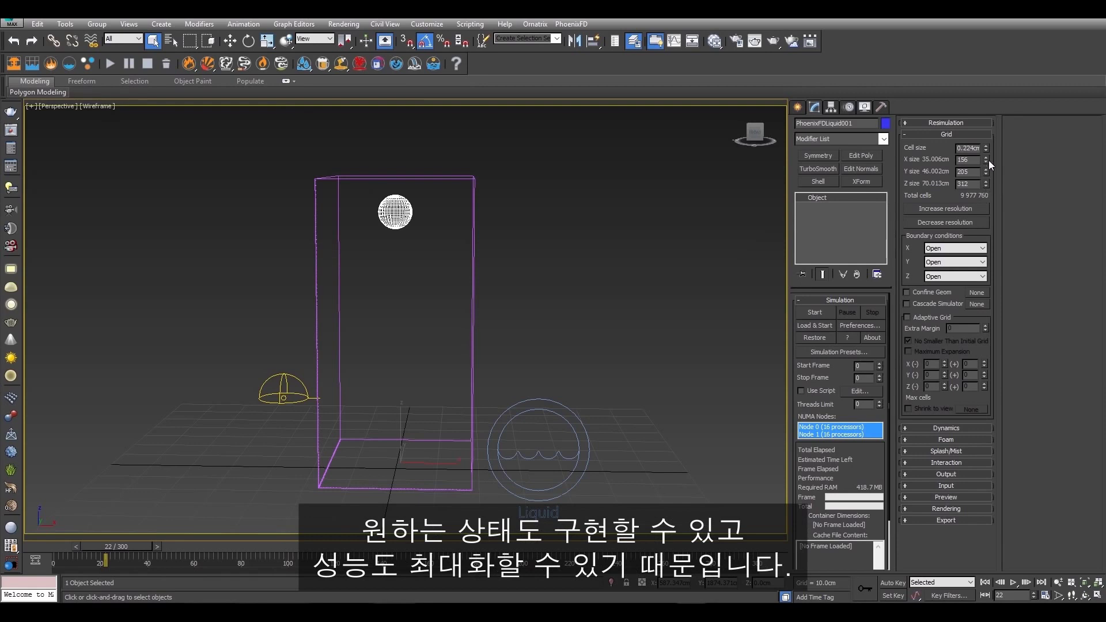
pyautogui.moveTo(986, 150); pyautogui.dragTo(986, 146)
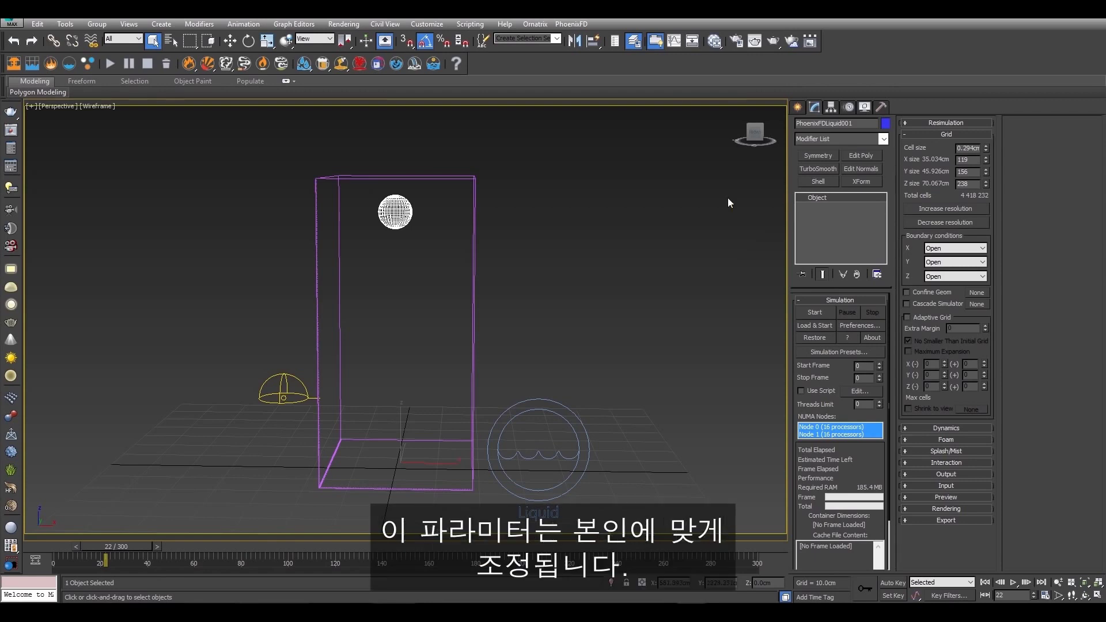
# Step: Start the refined-grid simulation and select the liquid simulator as it pours
pyautogui.click(111, 63)
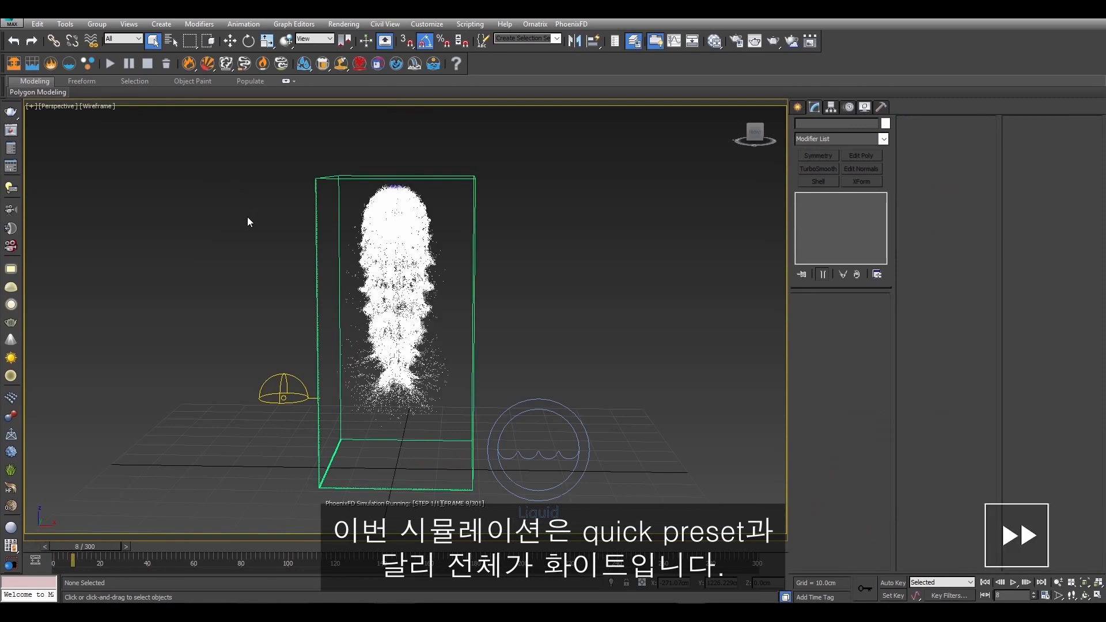
pyautogui.click(469, 178)
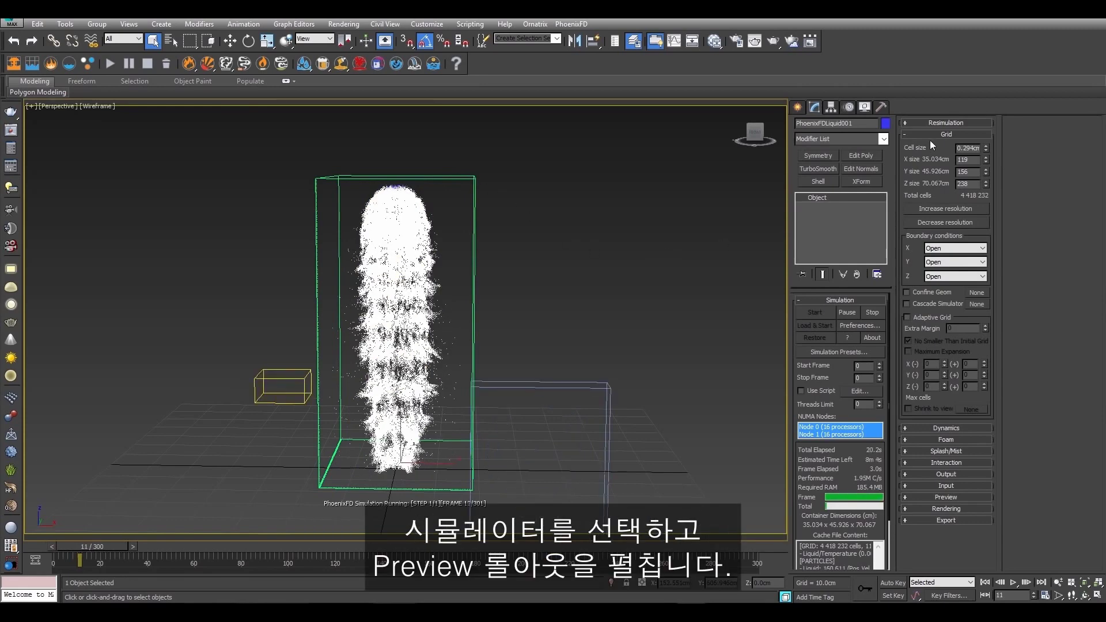
# Step: Set the Preview rollout's particle White speed to 1200 so the jet shows blue
pyautogui.click(930, 136)
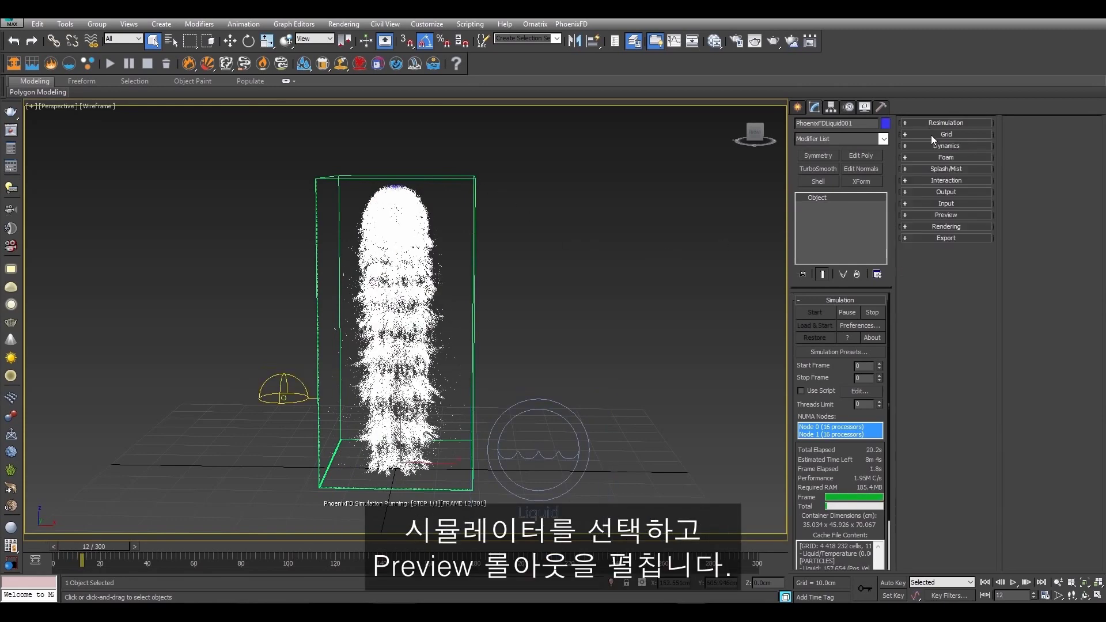
pyautogui.click(957, 214)
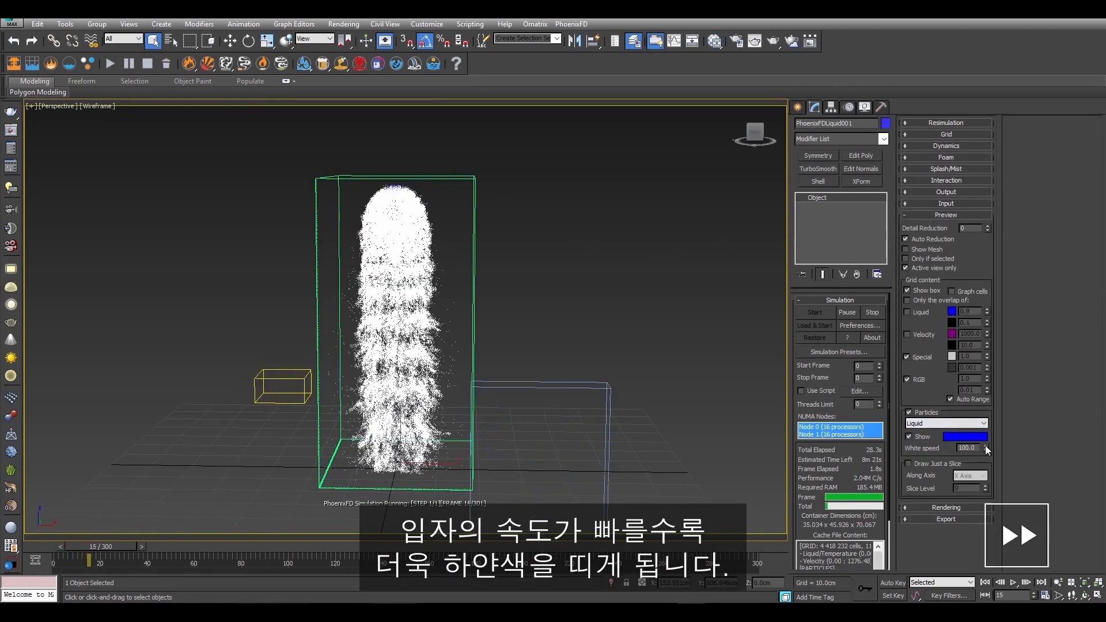
pyautogui.moveTo(985, 446); pyautogui.dragTo(981, 249)
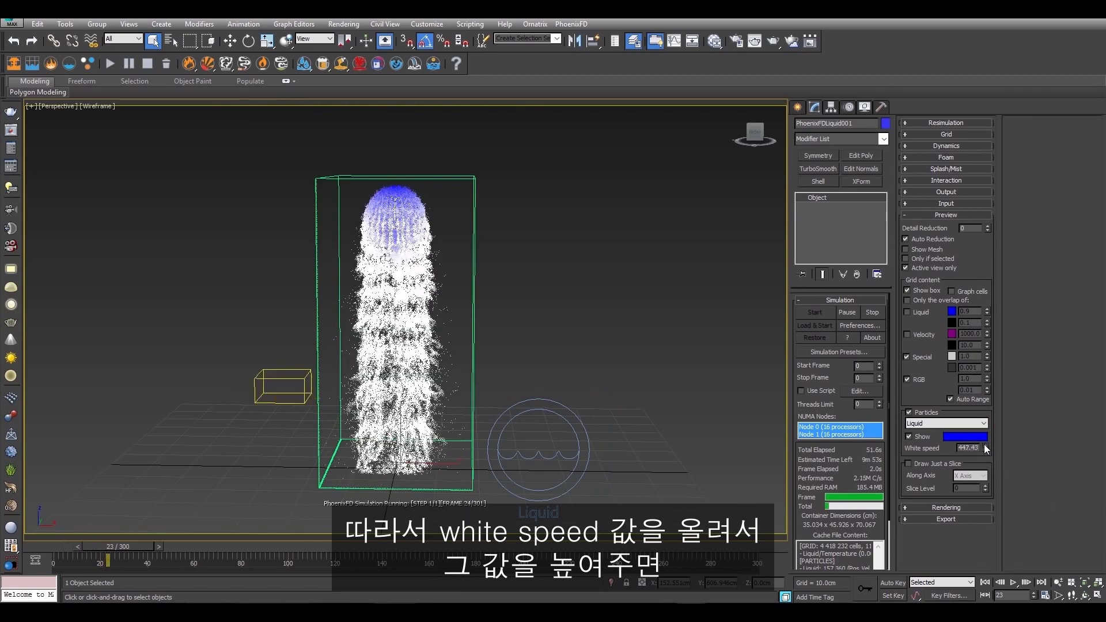
pyautogui.moveTo(984, 444); pyautogui.dragTo(985, 401)
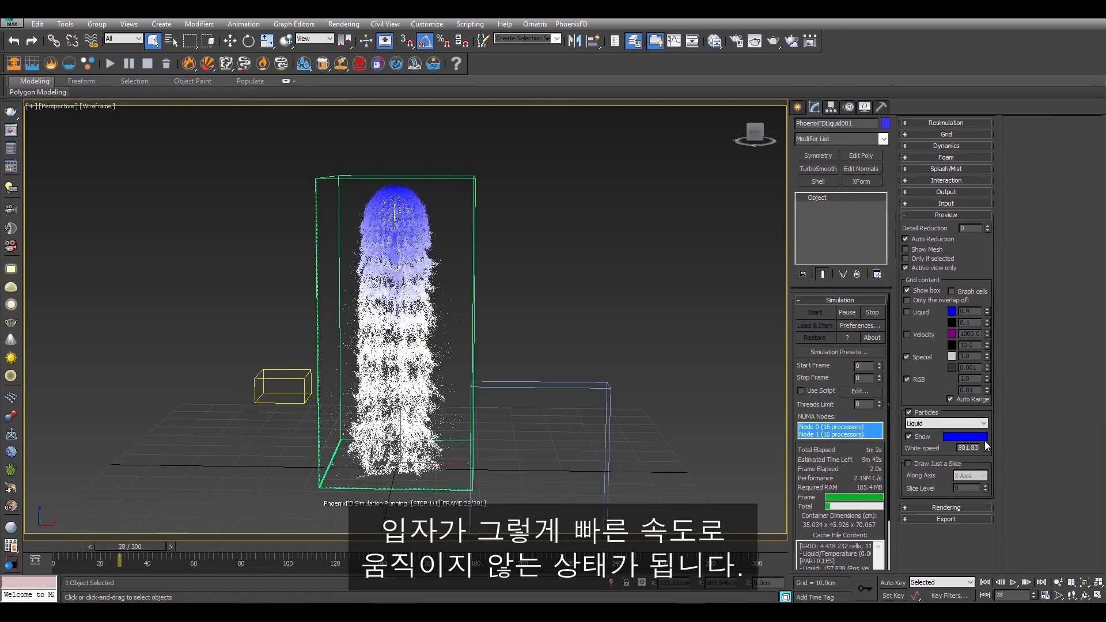
pyautogui.moveTo(986, 401)
pyautogui.mouseDown()
pyautogui.moveTo(986, 428)
pyautogui.moveTo(989, 408)
pyautogui.mouseUp()
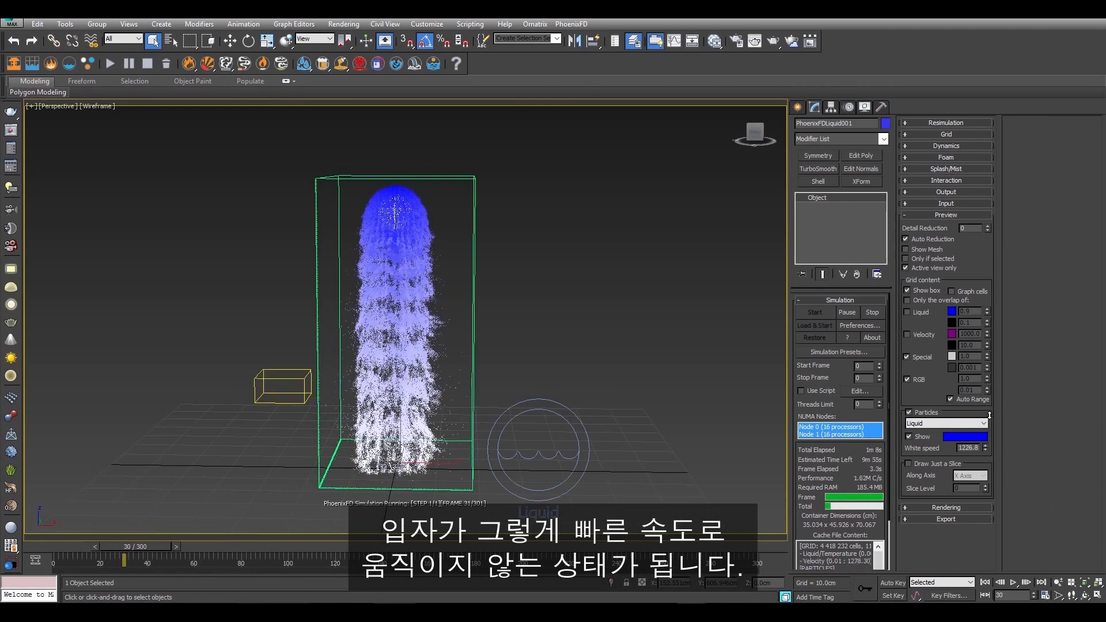
pyautogui.write('1200')
pyautogui.press('Return')
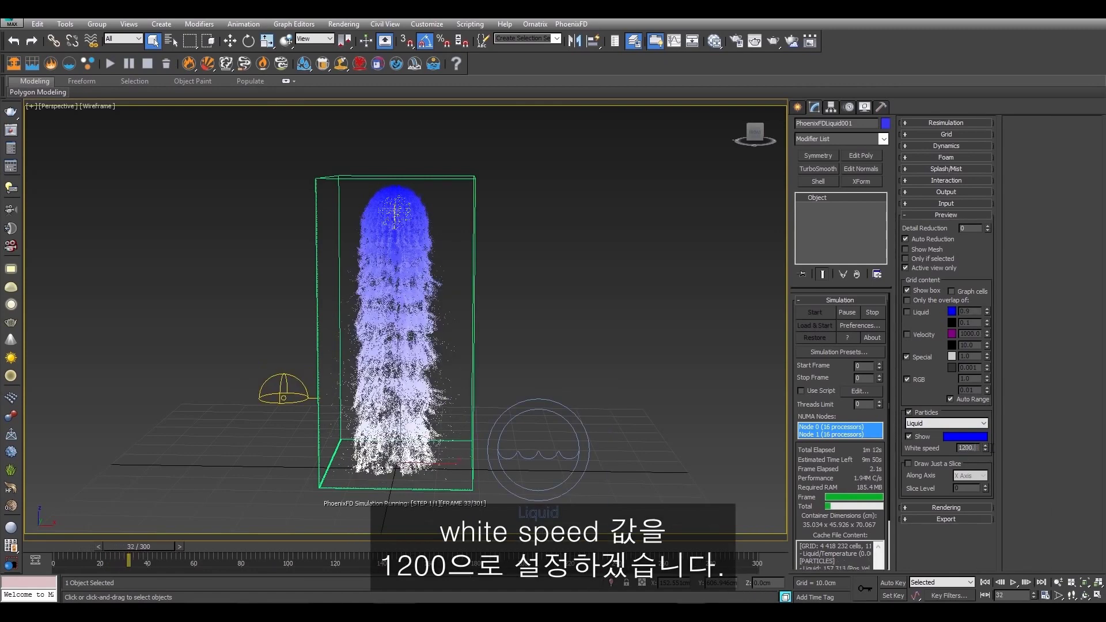
pyautogui.press('Return')
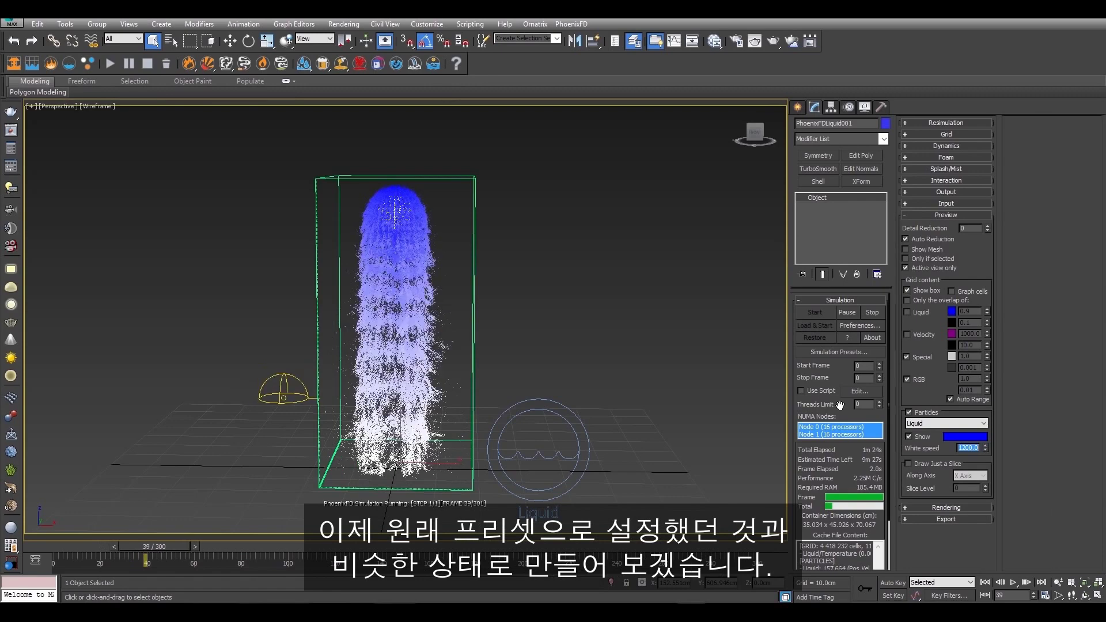
pyautogui.scroll(3, 714, 366)
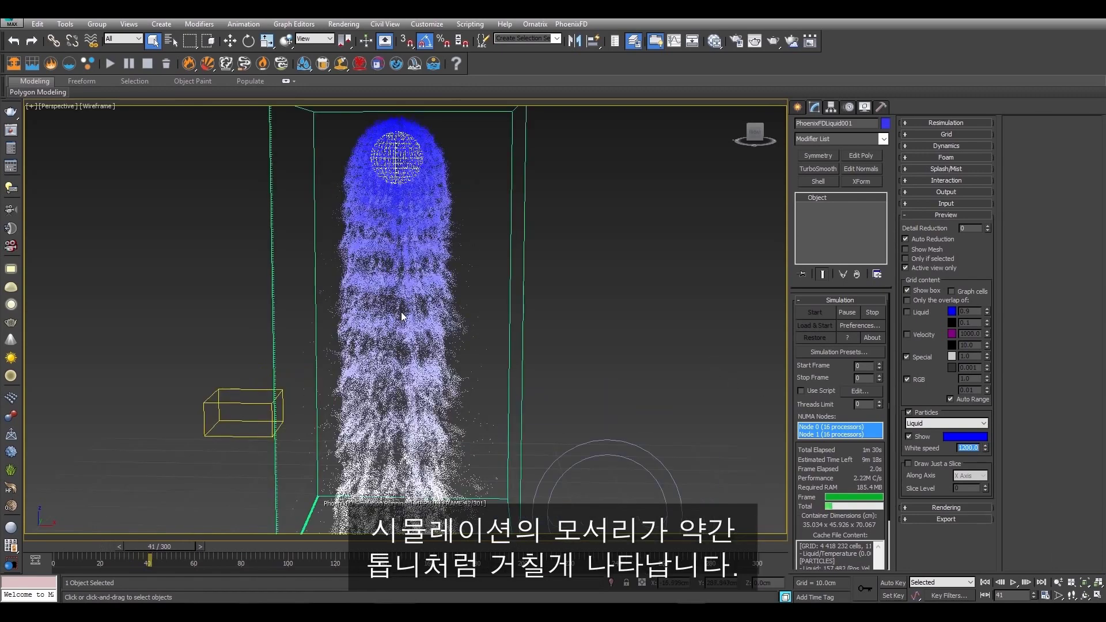
# Step: Enter 2 in the Dynamics rollout's Steps per frame while the simulation runs
pyautogui.click(929, 215)
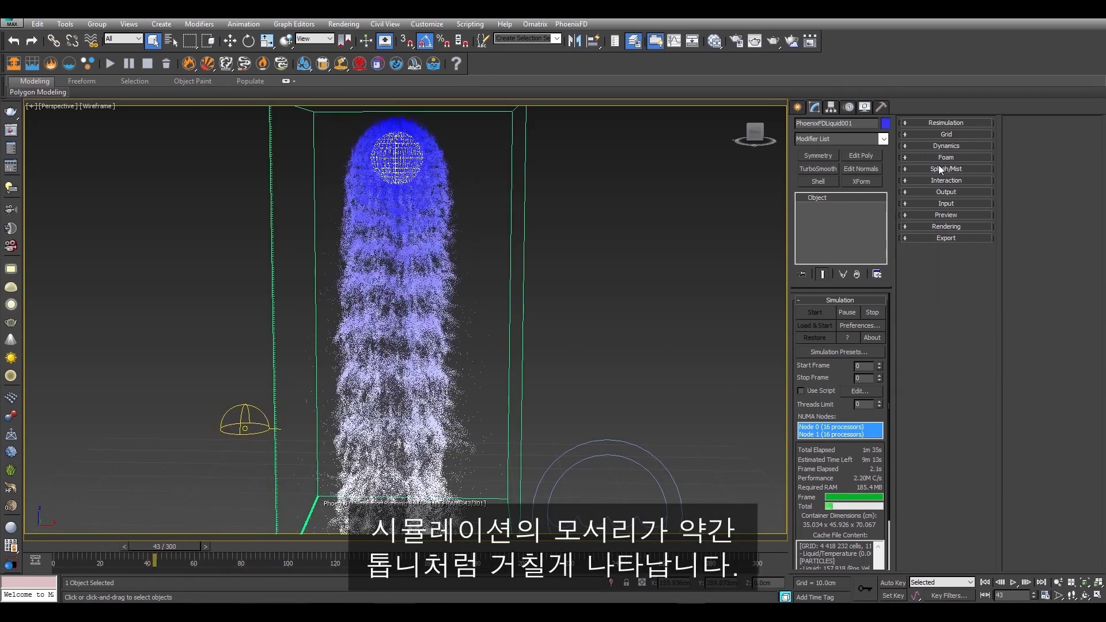
pyautogui.click(941, 146)
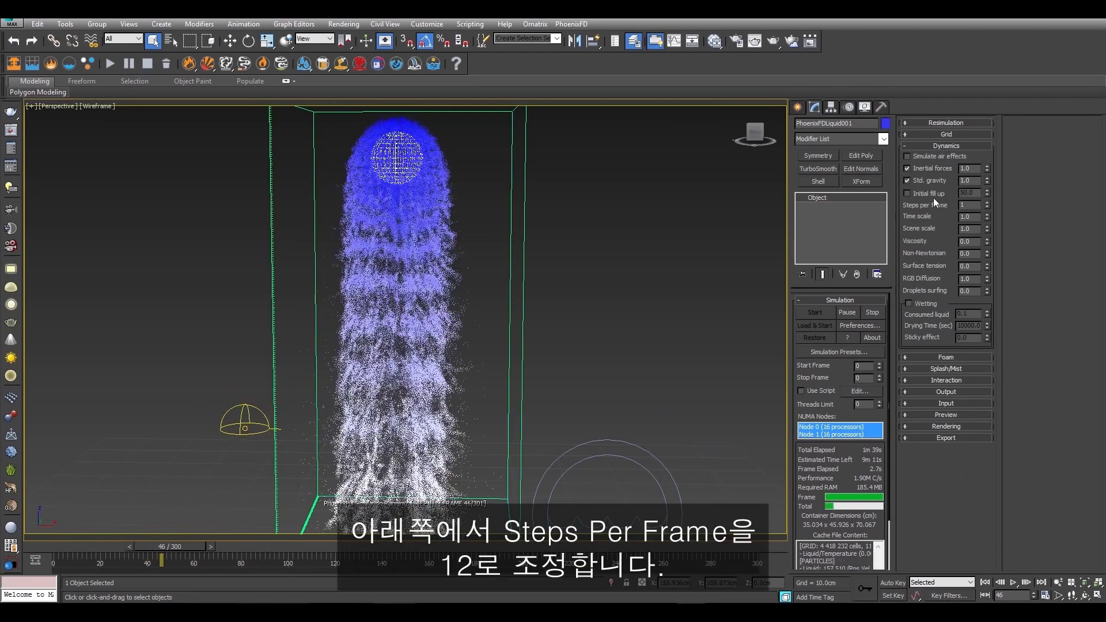
pyautogui.doubleClick(966, 205)
pyautogui.write('12')
pyautogui.press('Return')
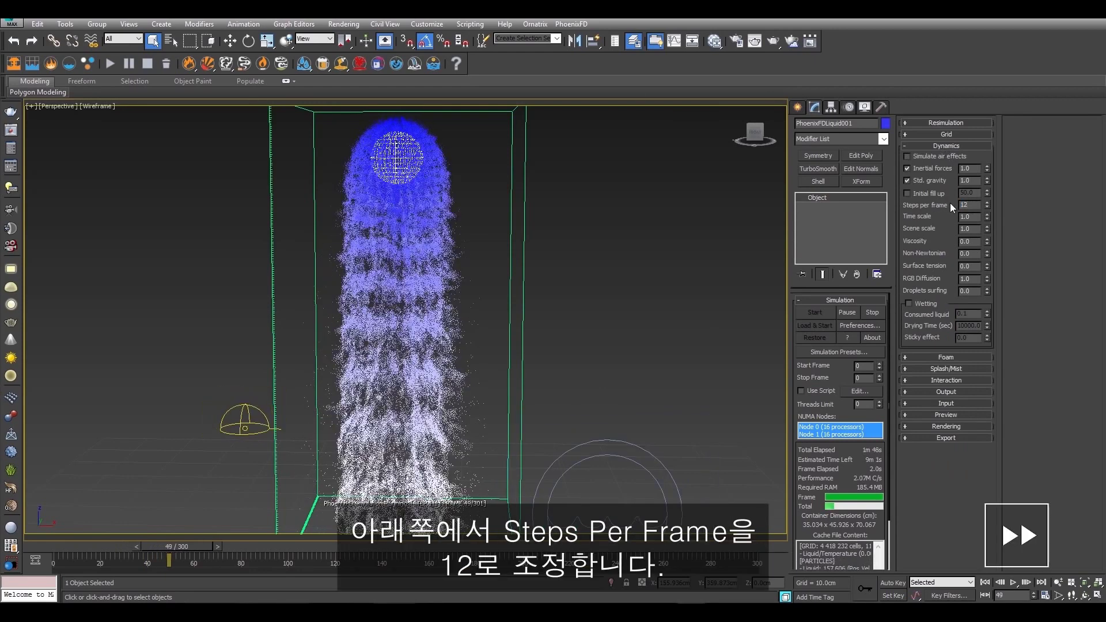
pyautogui.press('Return')
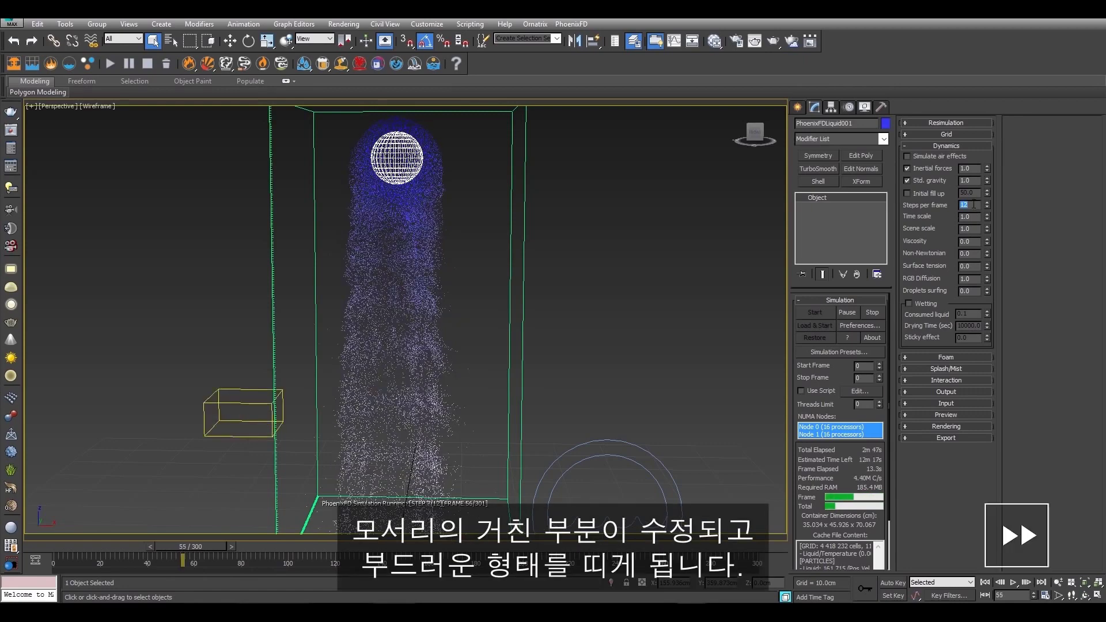
pyautogui.write('2')
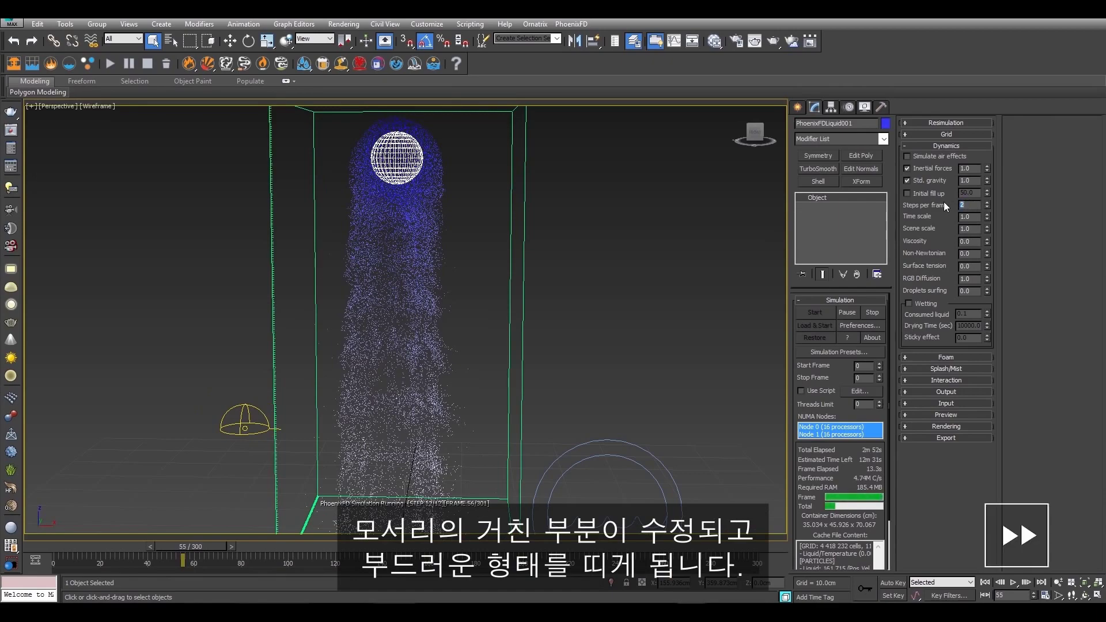
pyautogui.scroll(-3, 589, 339)
pyautogui.moveTo(591, 339); pyautogui.dragTo(561, 323, button='middle')
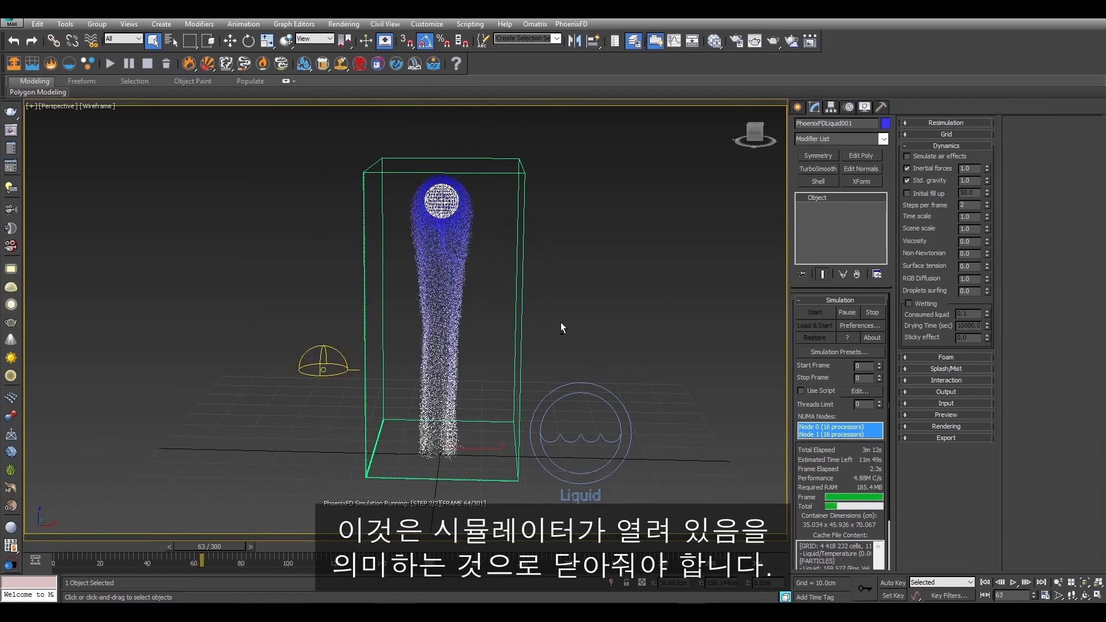
pyautogui.click(931, 144)
# Step: Set the X, Y and Z grid boundaries to Jammed both, then decrease the grid resolution
pyautogui.click(932, 136)
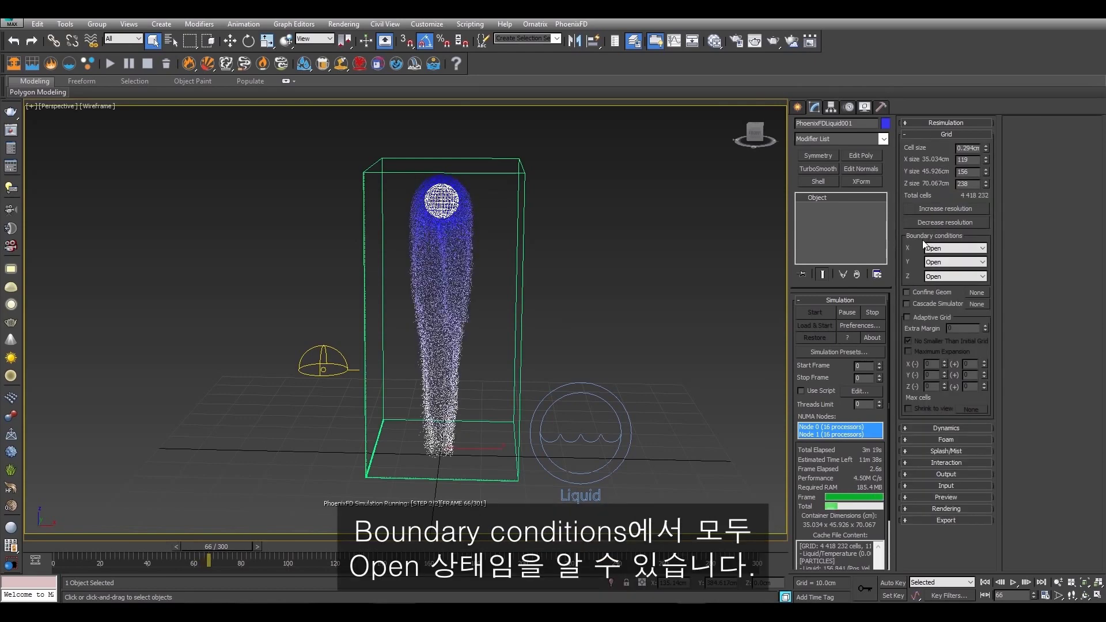
pyautogui.click(958, 253)
pyautogui.click(944, 275)
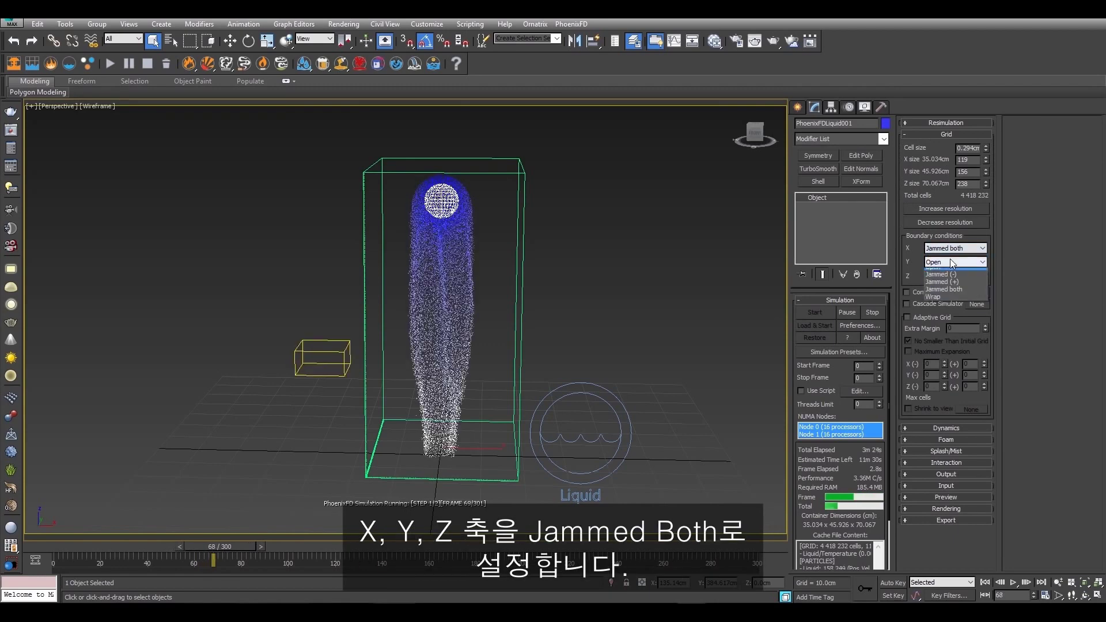
pyautogui.click(949, 289)
pyautogui.click(952, 276)
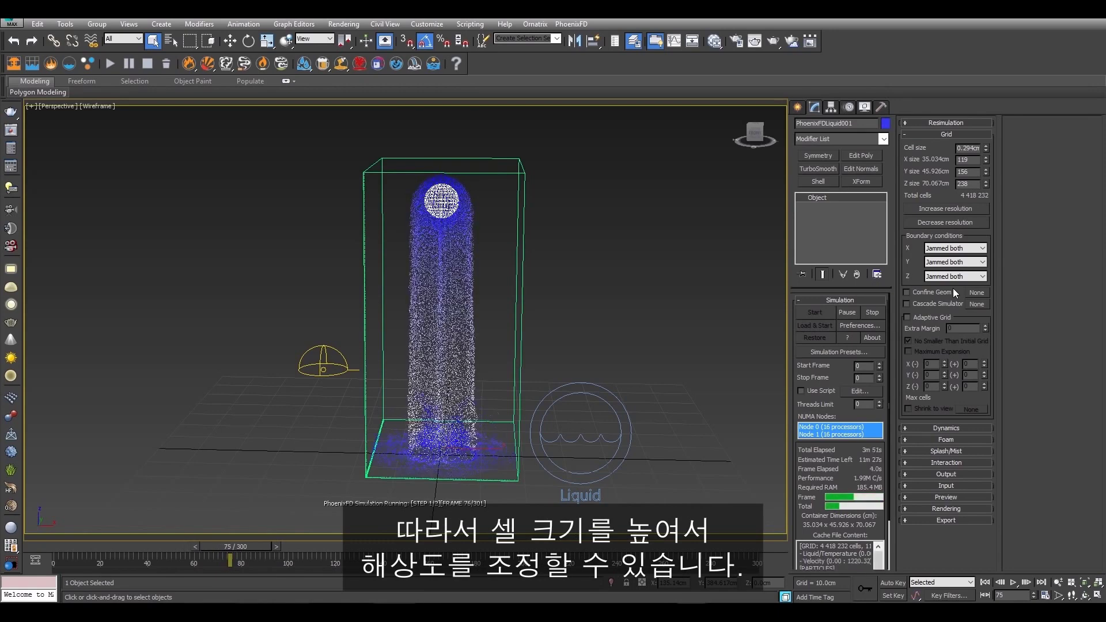
pyautogui.click(965, 223)
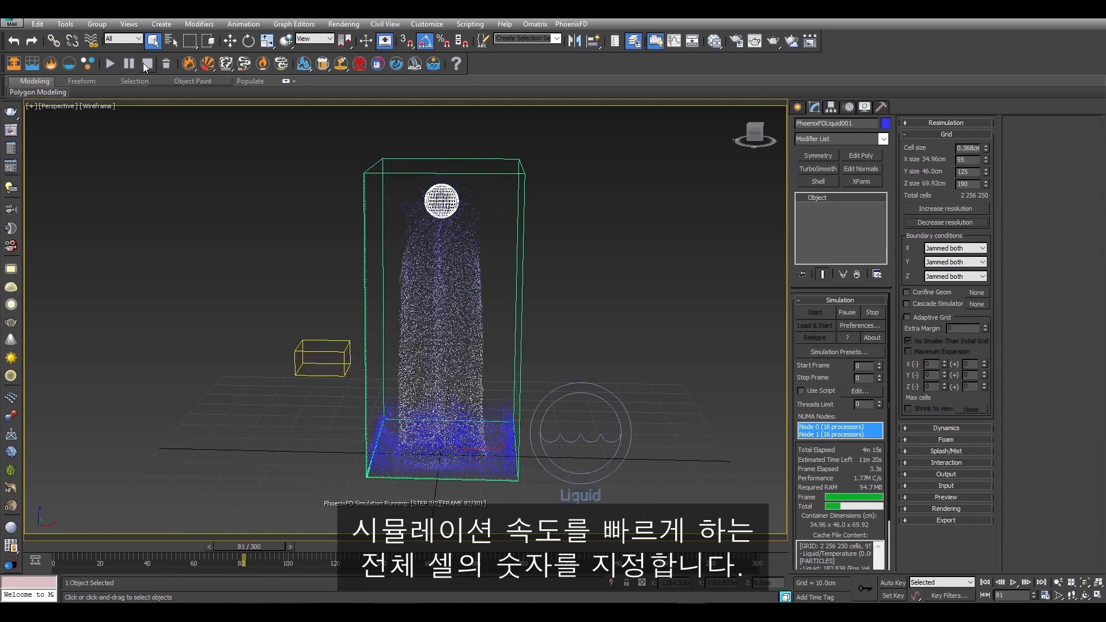
# Step: Stop the simulation, coarsen the grid to 0.5 cm cells, and restore it to frame 0
pyautogui.click(145, 64)
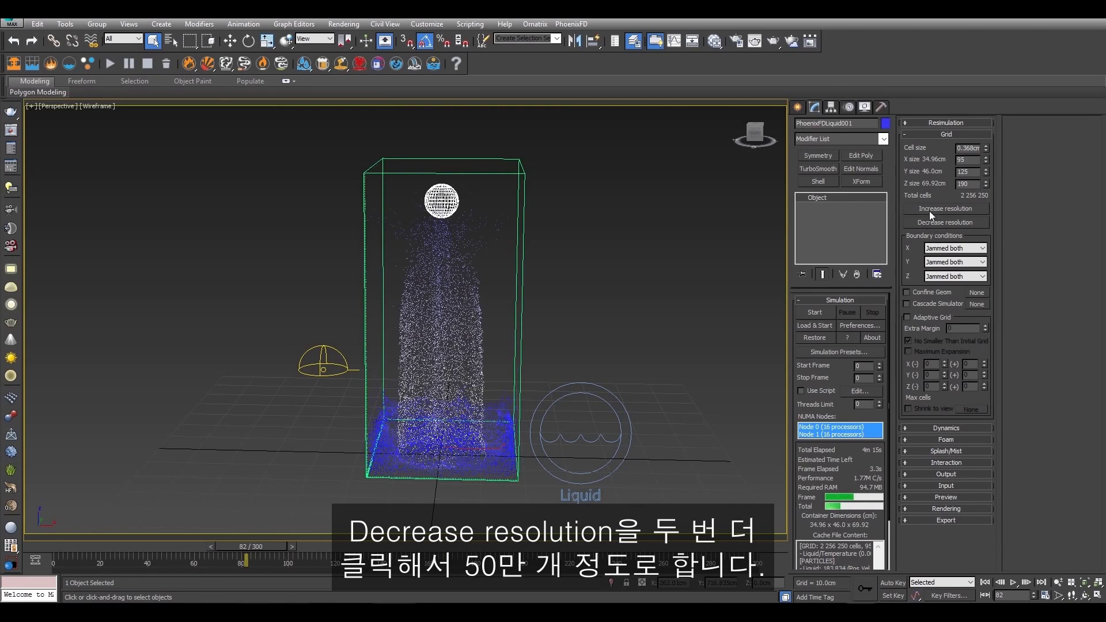
pyautogui.click(939, 224)
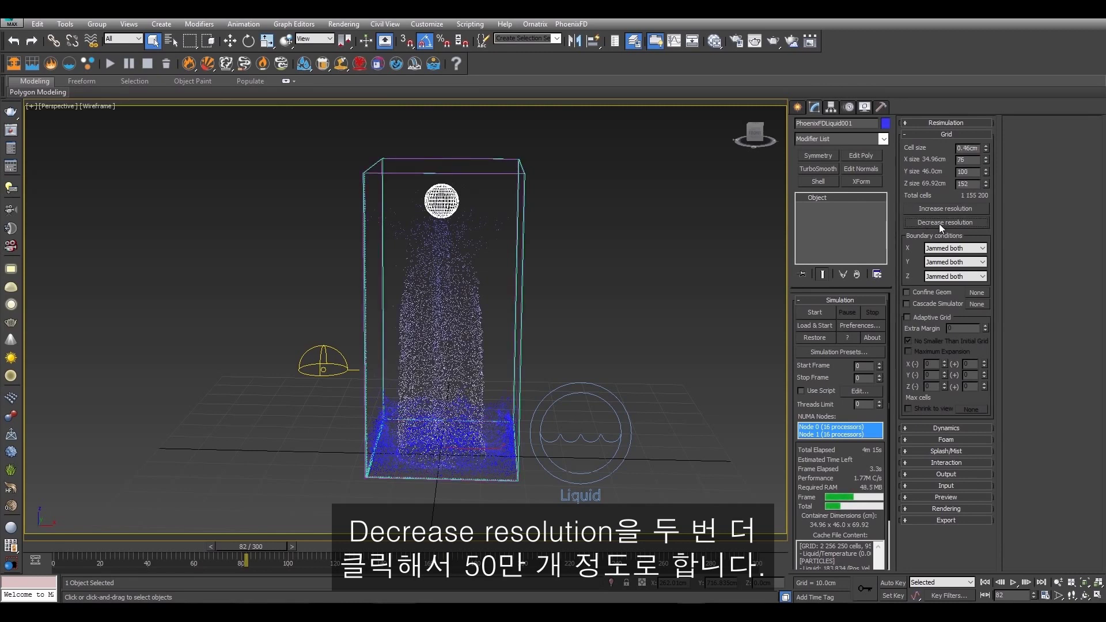
pyautogui.click(939, 223)
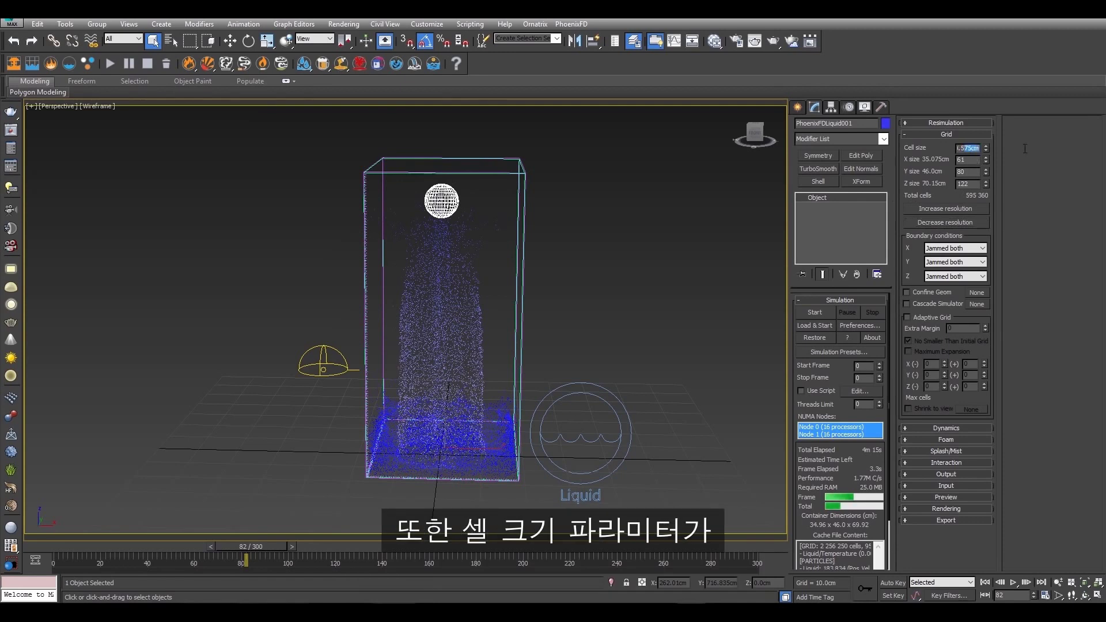
pyautogui.write('0.5')
pyautogui.press('Return')
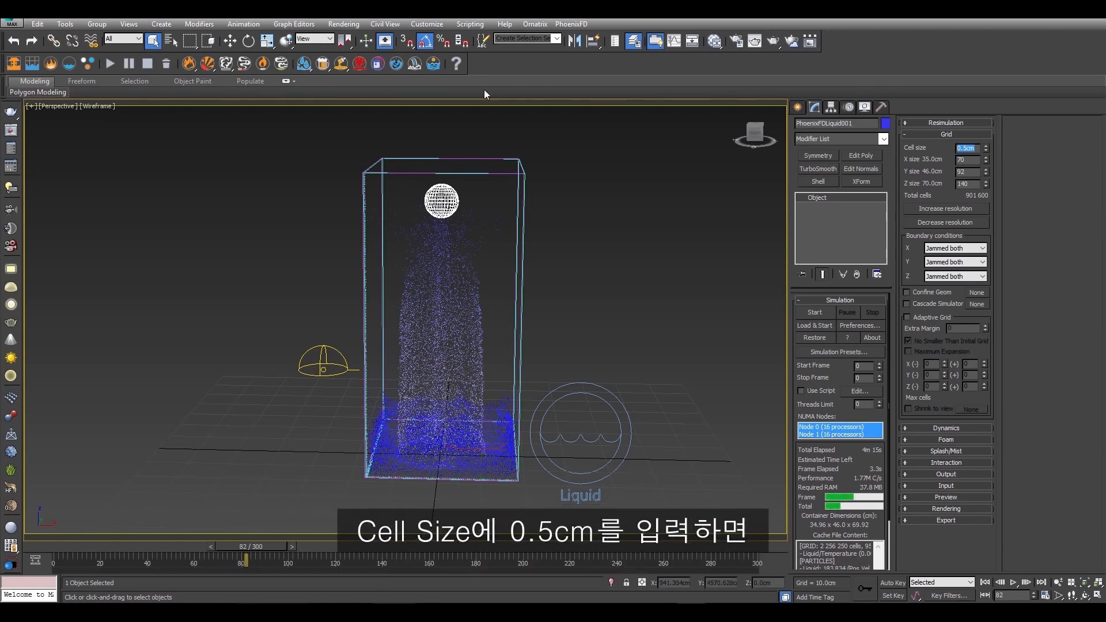
pyautogui.click(110, 61)
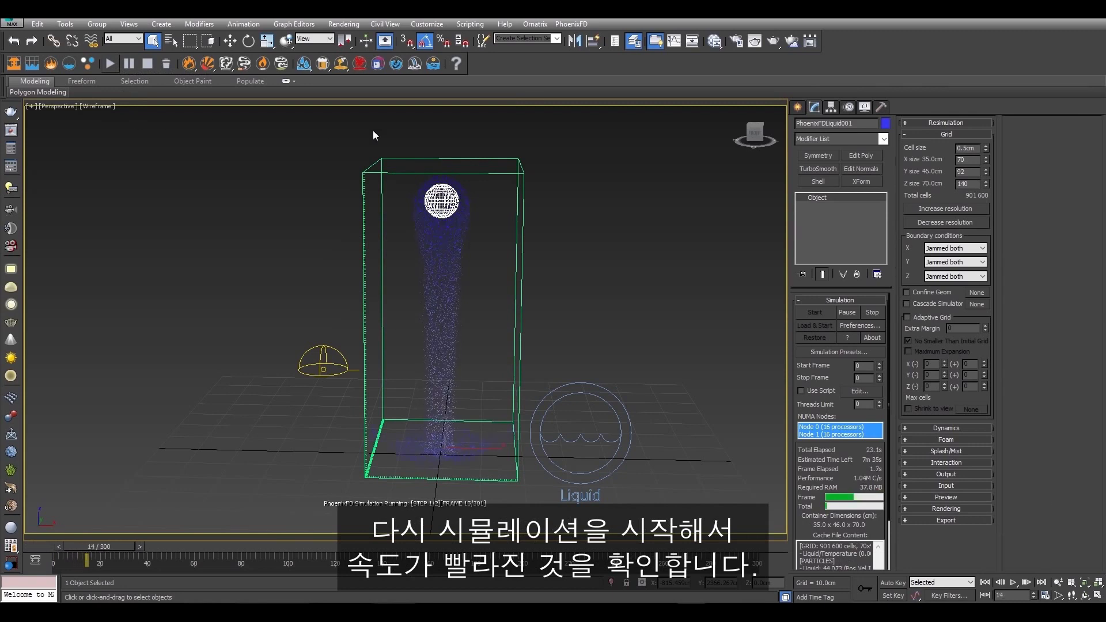
# Step: Set Dynamics Steps per frame to 1, stop the simulation, and render the frame
pyautogui.click(971, 135)
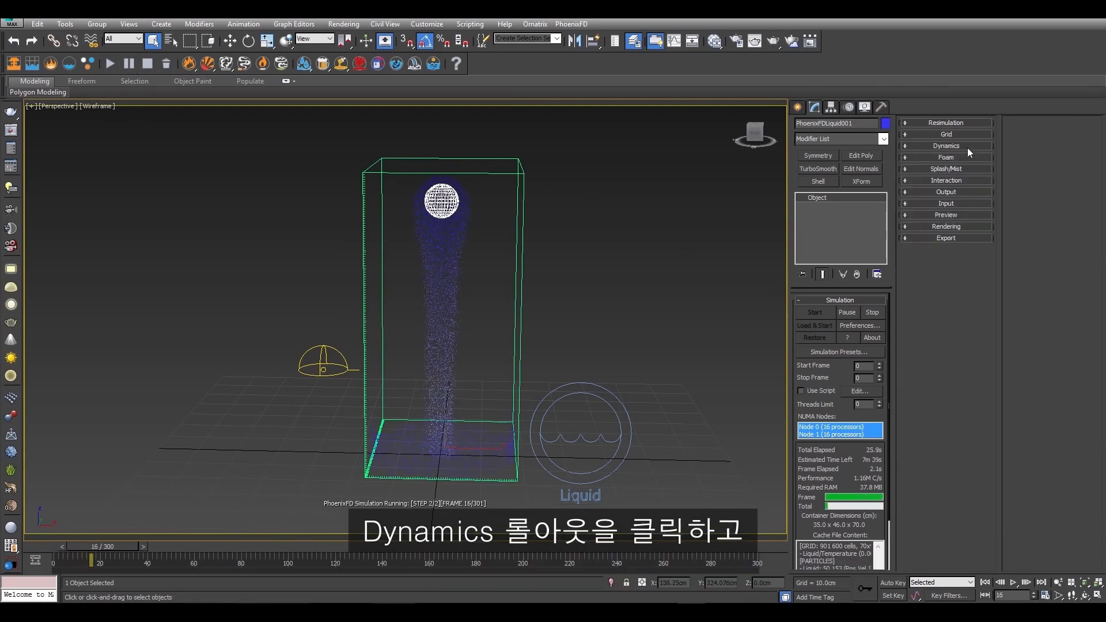
pyautogui.doubleClick(967, 205)
pyautogui.write('1')
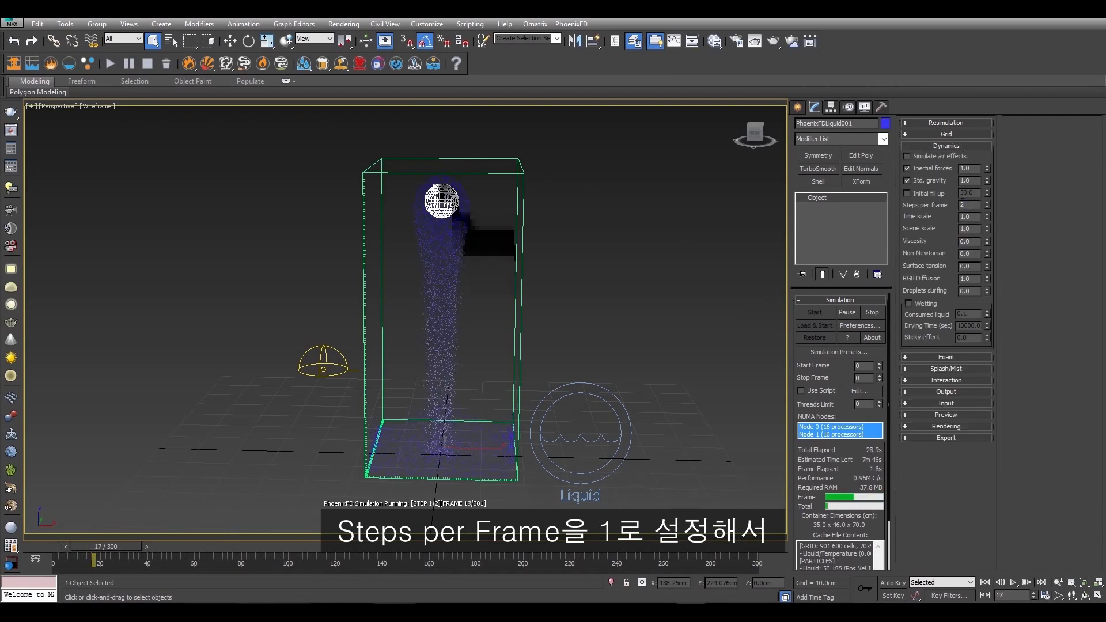
pyautogui.press('Return')
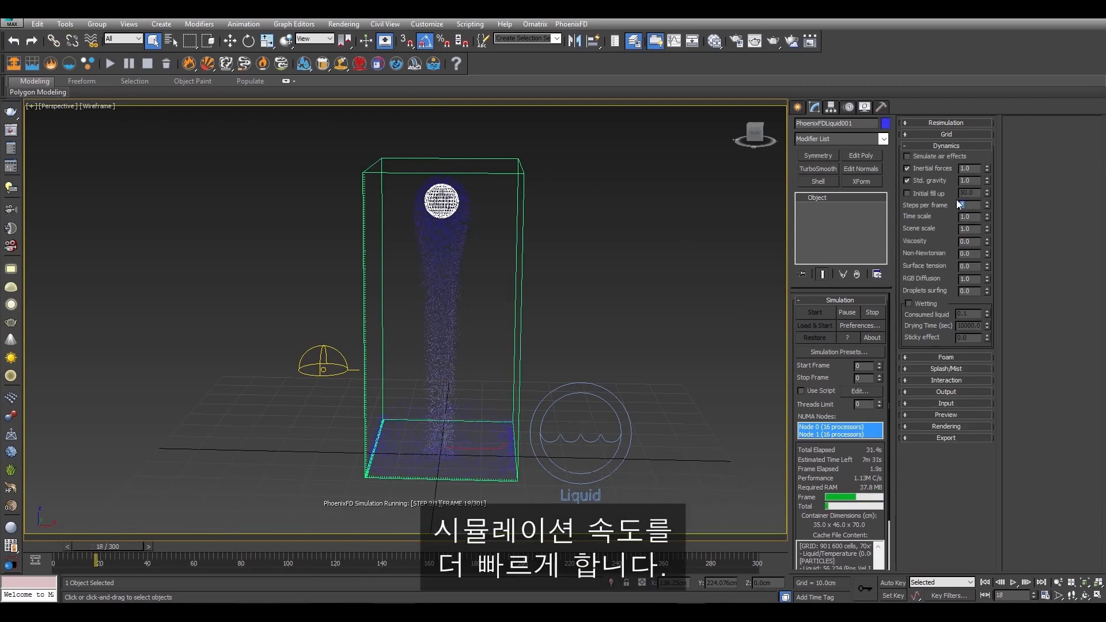
pyautogui.click(948, 144)
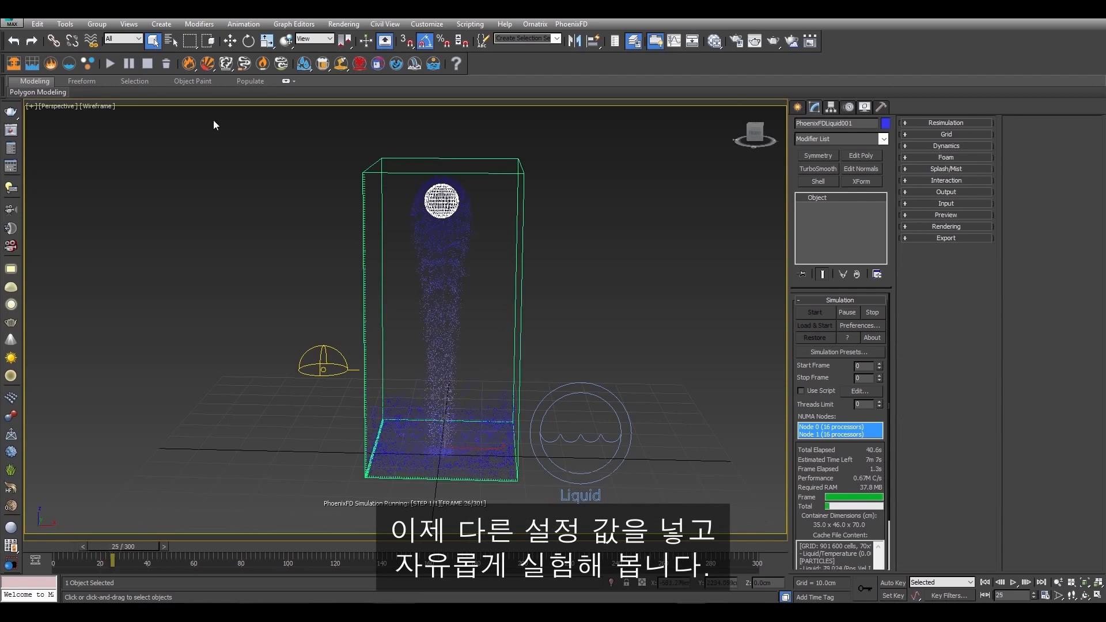
pyautogui.click(146, 67)
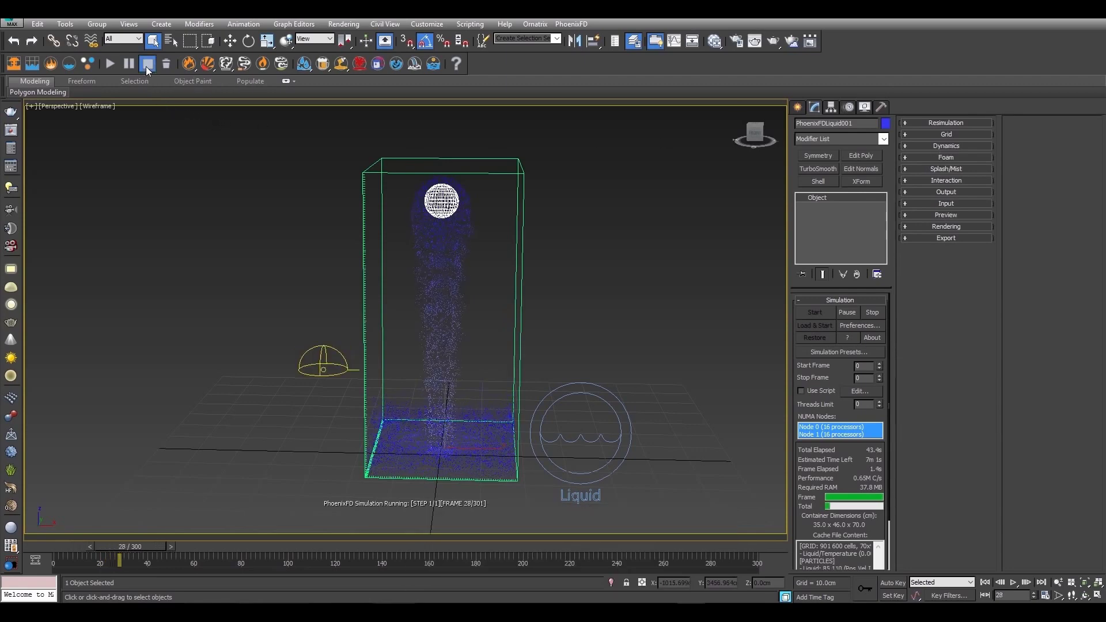
pyautogui.click(773, 44)
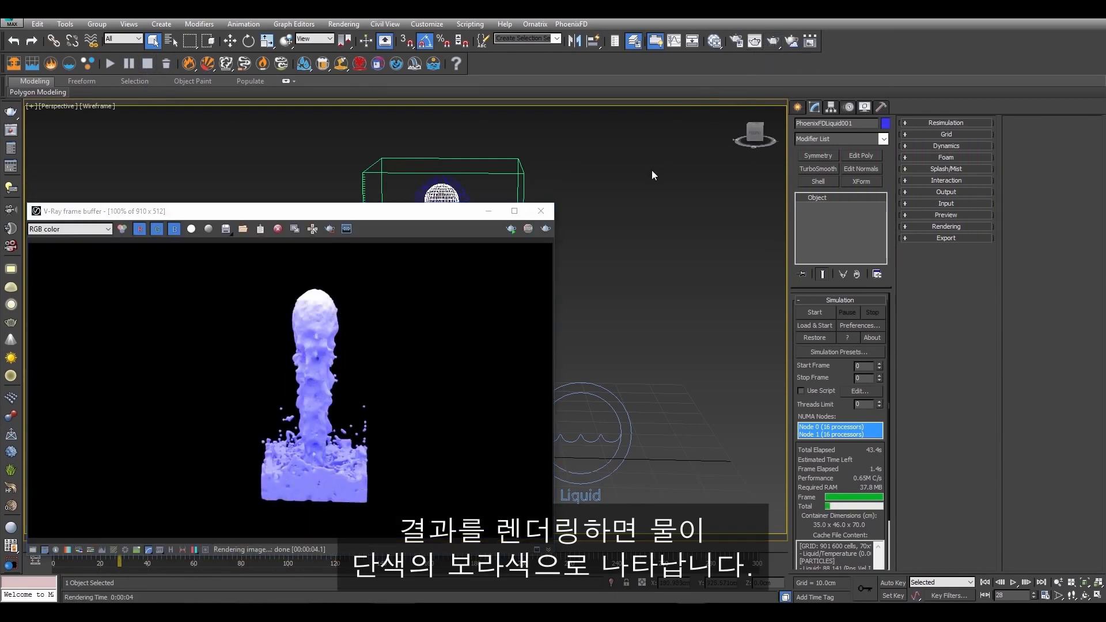
# Step: Create a VRayMtl in the Slate Material Editor with a black diffuse colour
pyautogui.click(715, 45)
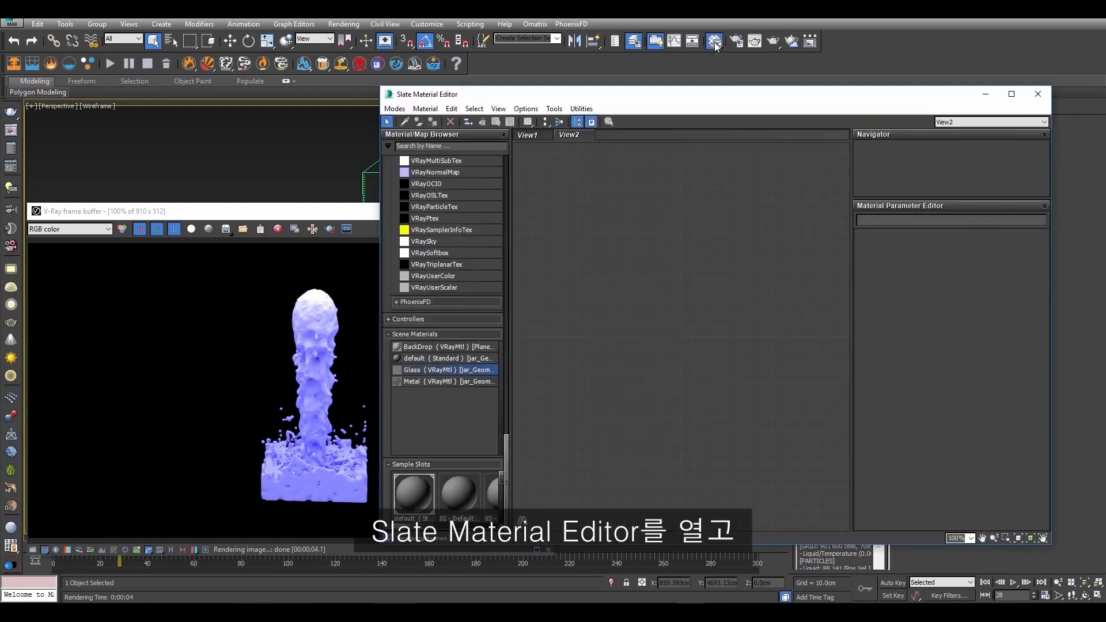
pyautogui.scroll(-5, 451, 234)
pyautogui.scroll(-5, 432, 322)
pyautogui.scroll(-5, 439, 335)
pyautogui.scroll(8, 439, 335)
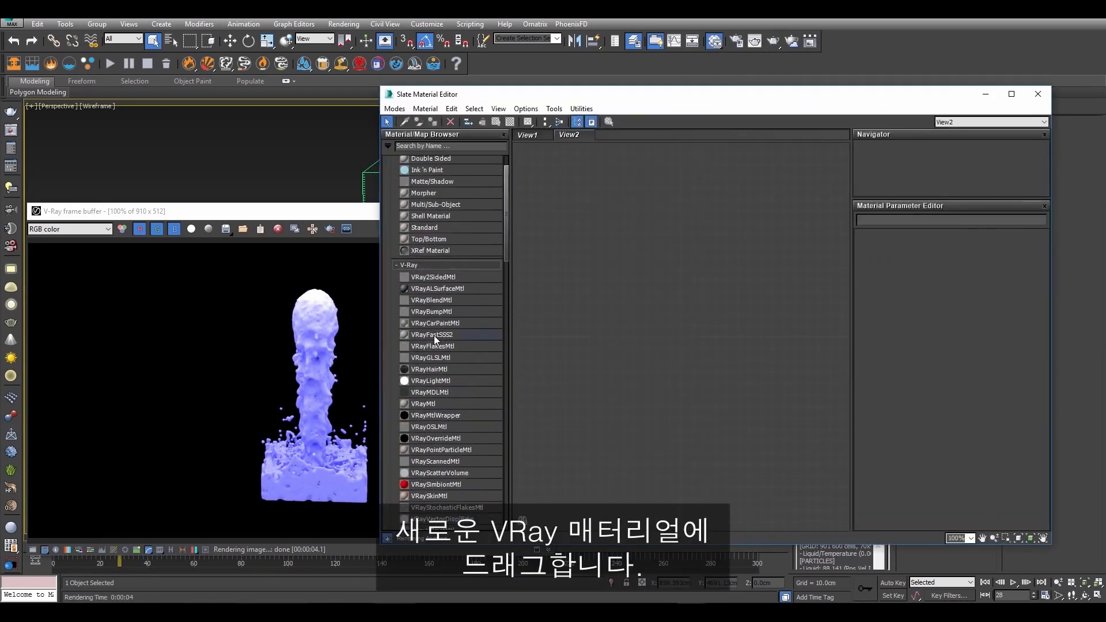
pyautogui.moveTo(429, 404); pyautogui.dragTo(692, 259)
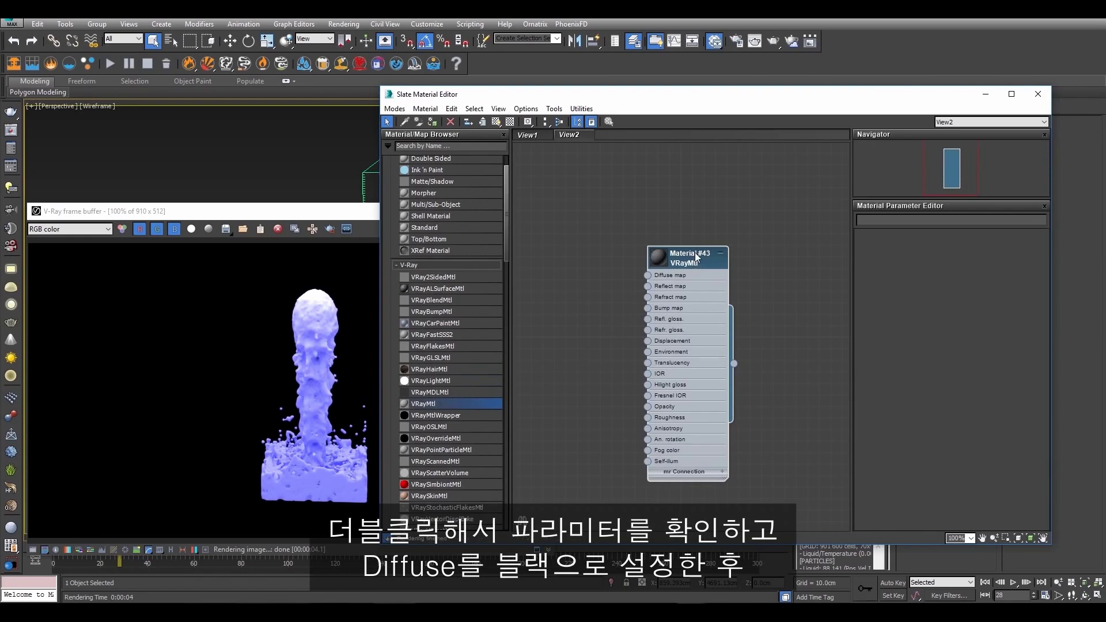
pyautogui.doubleClick(692, 255)
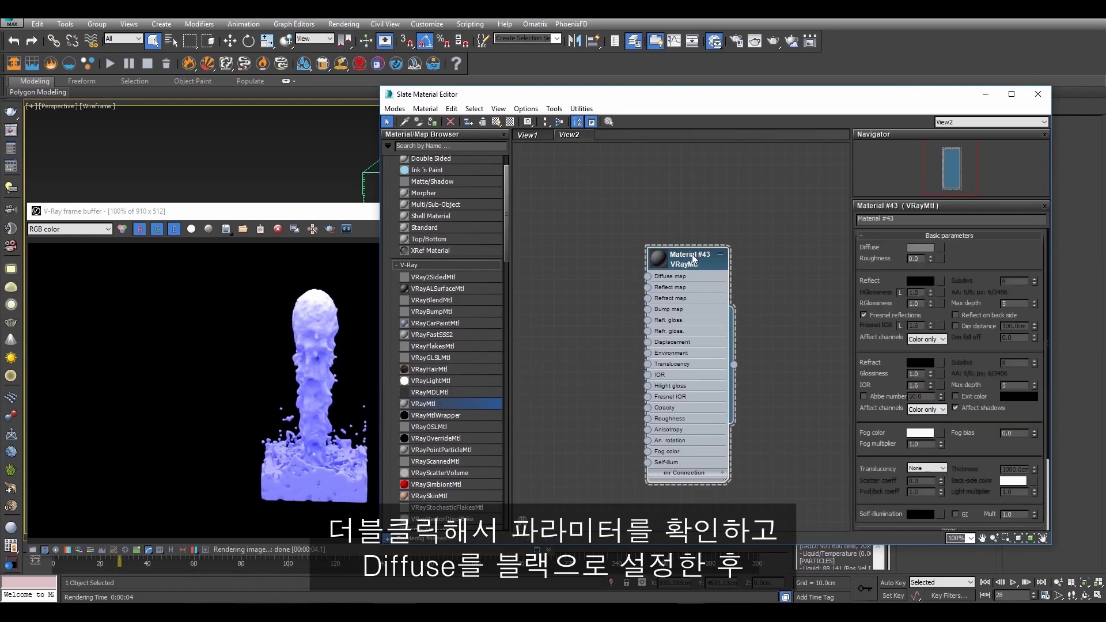
pyautogui.click(922, 249)
pyautogui.moveTo(696, 318); pyautogui.dragTo(705, 278)
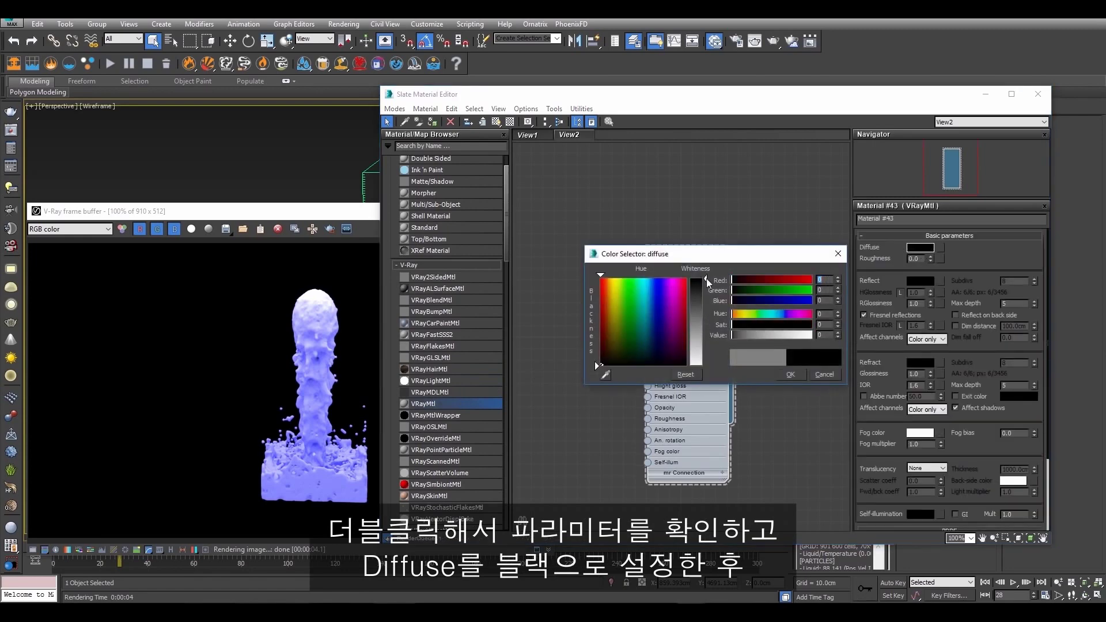
pyautogui.click(793, 373)
# Step: Set the VRayMtl's reflect and refract colours to white
pyautogui.click(921, 281)
pyautogui.moveTo(751, 334); pyautogui.dragTo(812, 335)
pyautogui.click(790, 374)
pyautogui.click(919, 361)
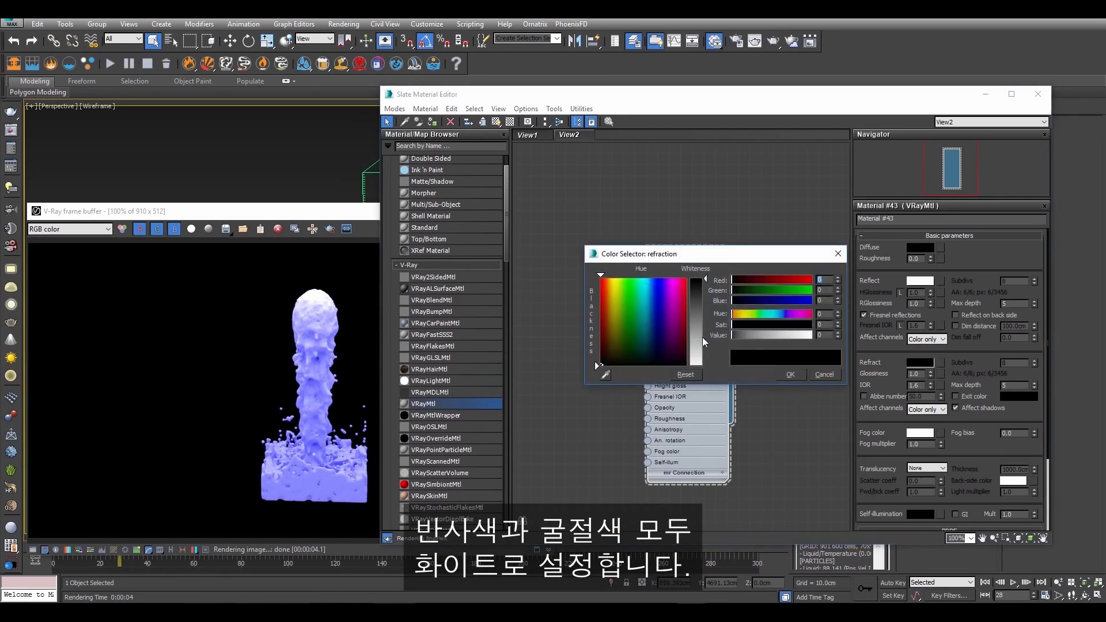
pyautogui.moveTo(702, 338); pyautogui.dragTo(724, 379)
pyautogui.click(791, 372)
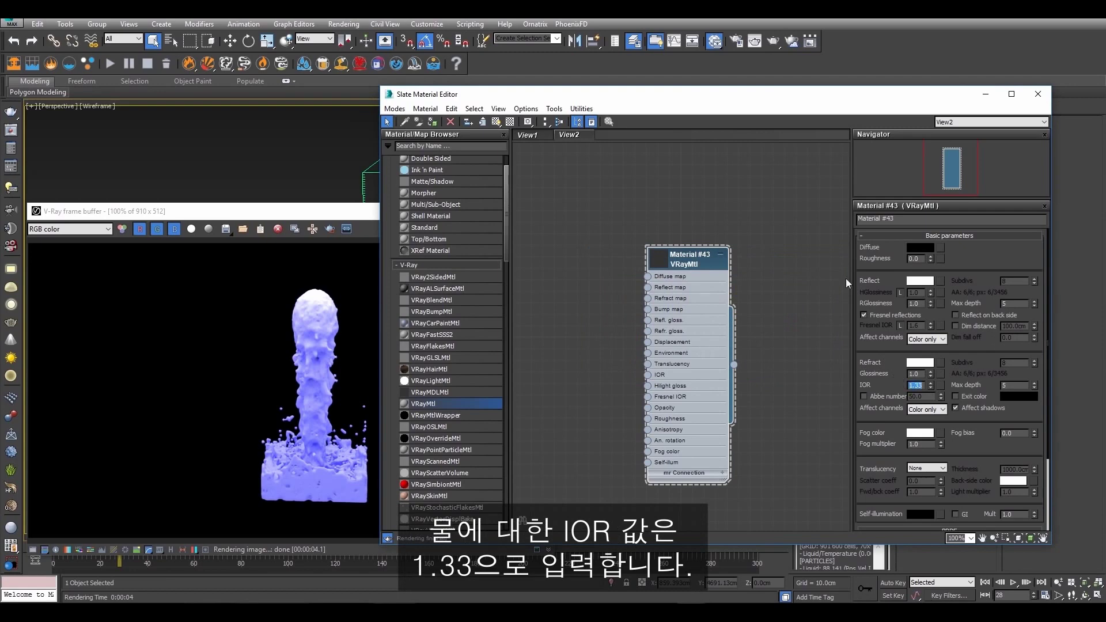
# Step: Close the material editor and render the liquid as clear water
pyautogui.moveTo(636, 97); pyautogui.dragTo(784, 95)
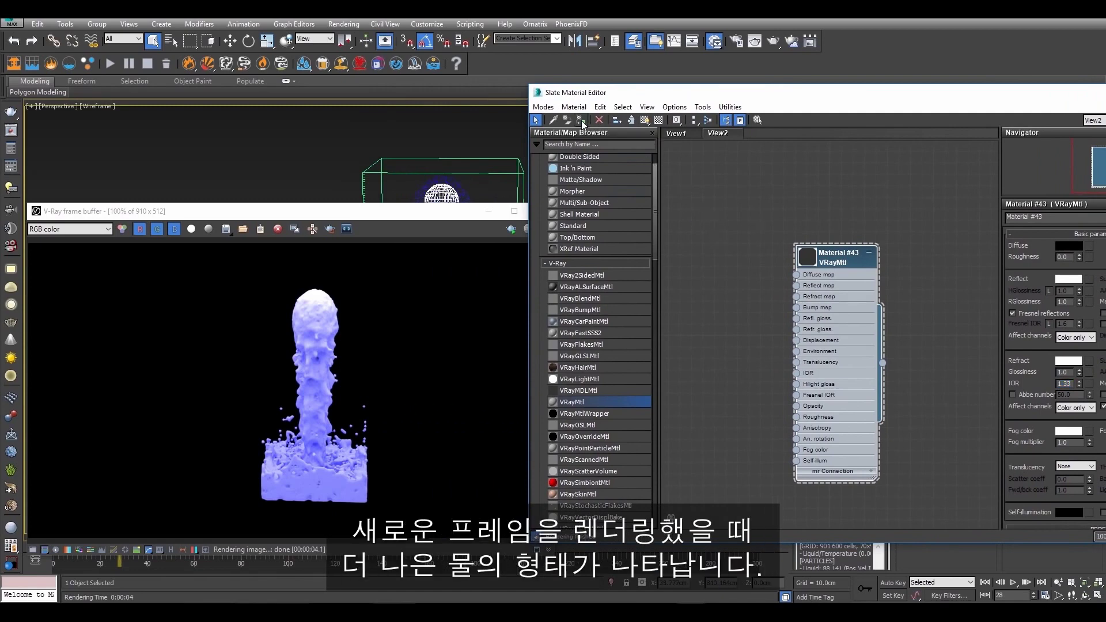
pyautogui.moveTo(717, 93); pyautogui.dragTo(582, 94)
pyautogui.click(1052, 84)
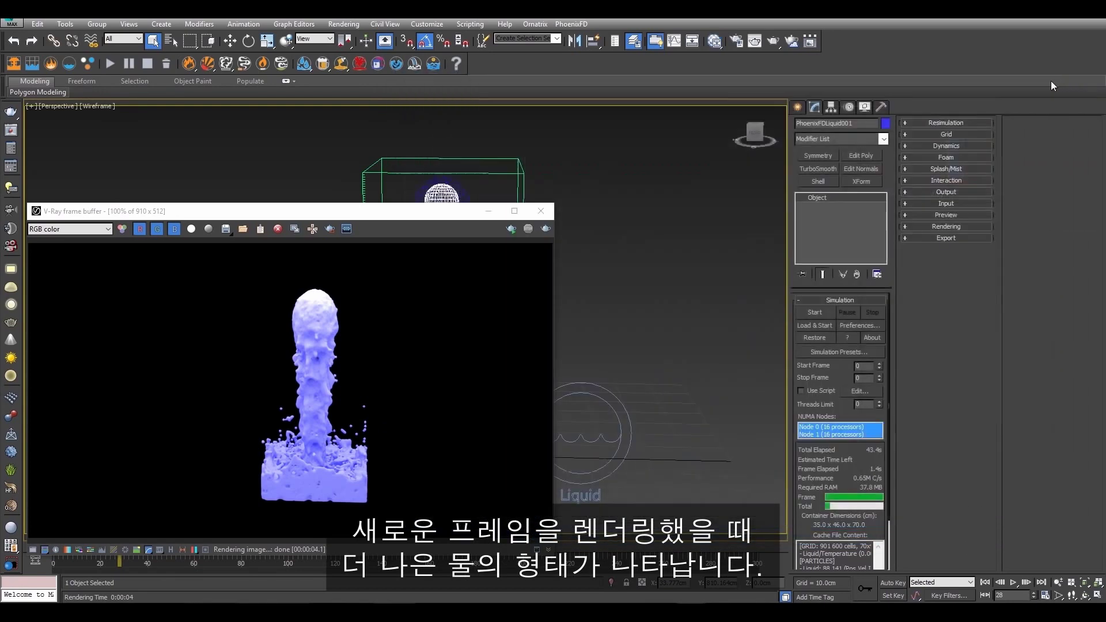
pyautogui.click(775, 39)
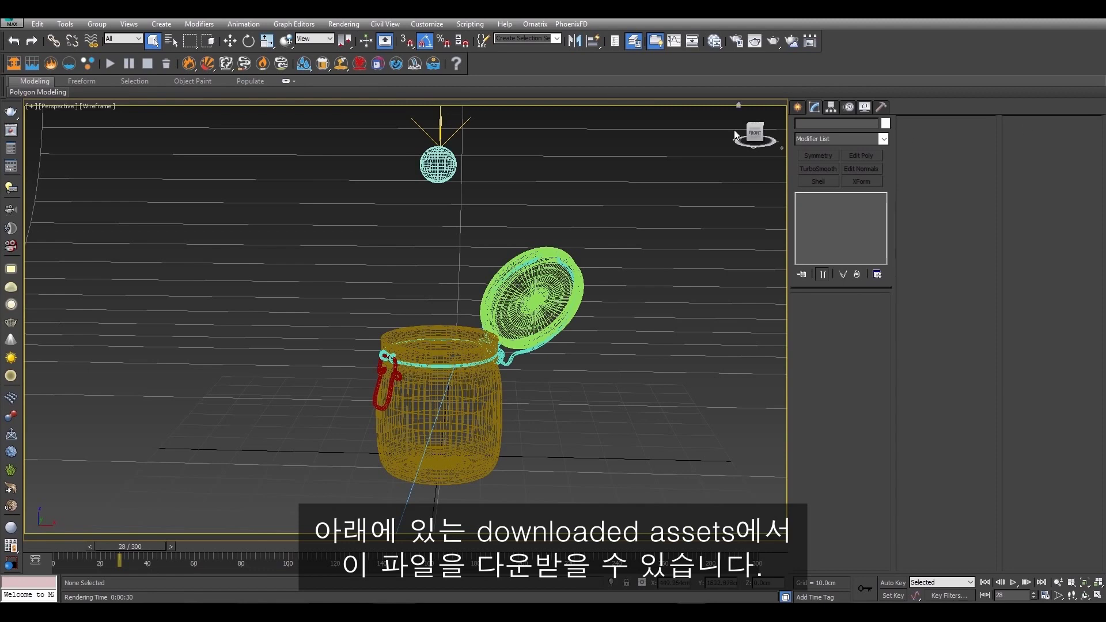
# Step: Switch the viewport to PhysCamera001, then reopen the viewport view menu
pyautogui.click(69, 108)
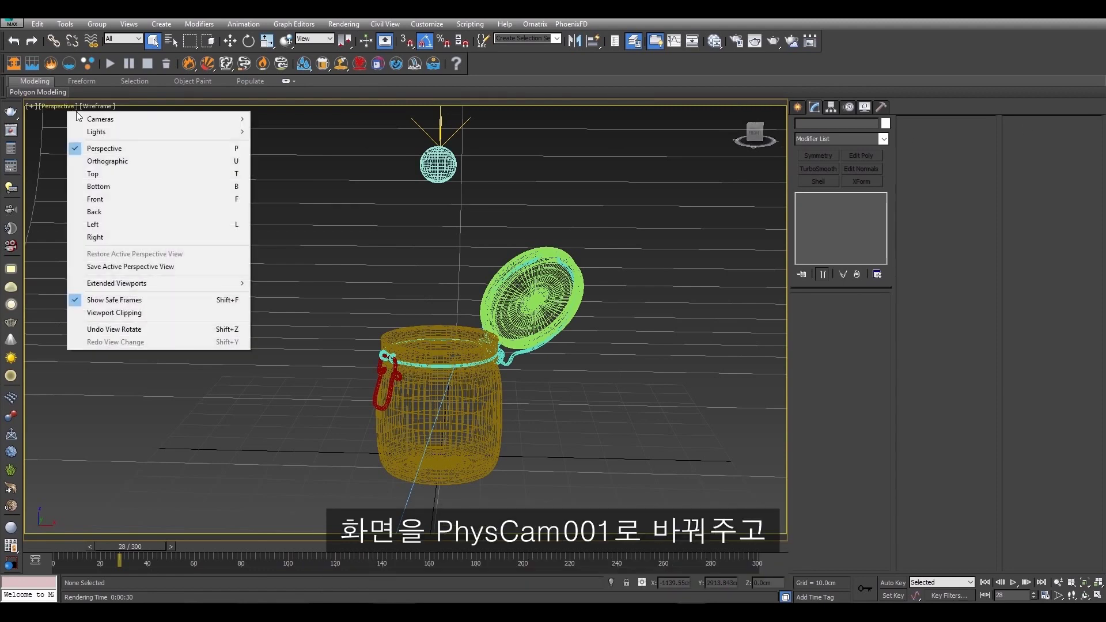
pyautogui.click(280, 119)
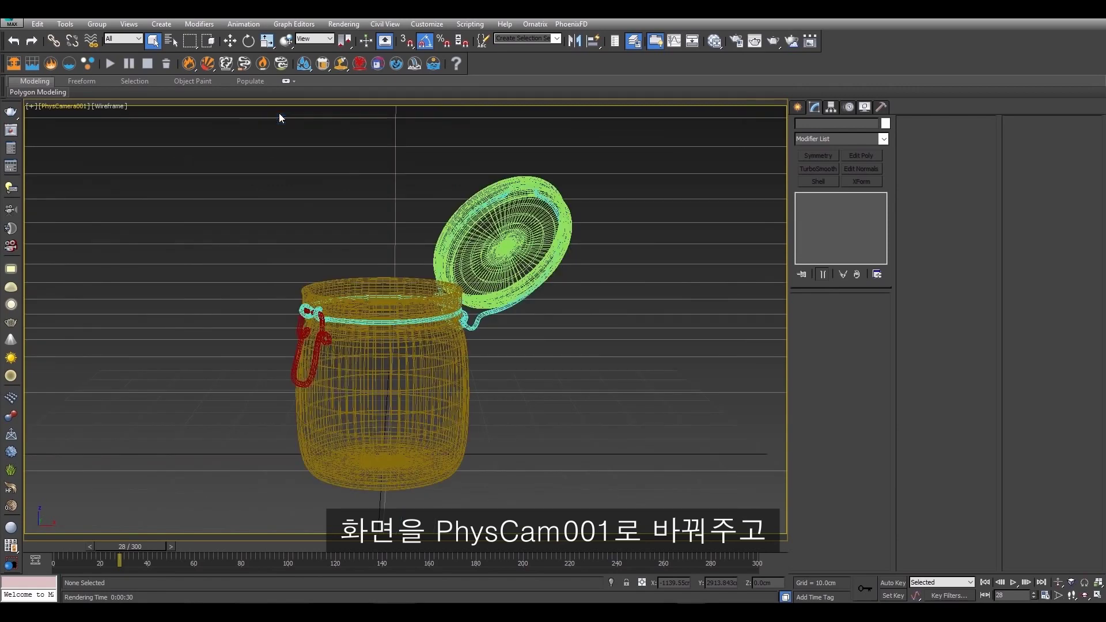
pyautogui.click(77, 108)
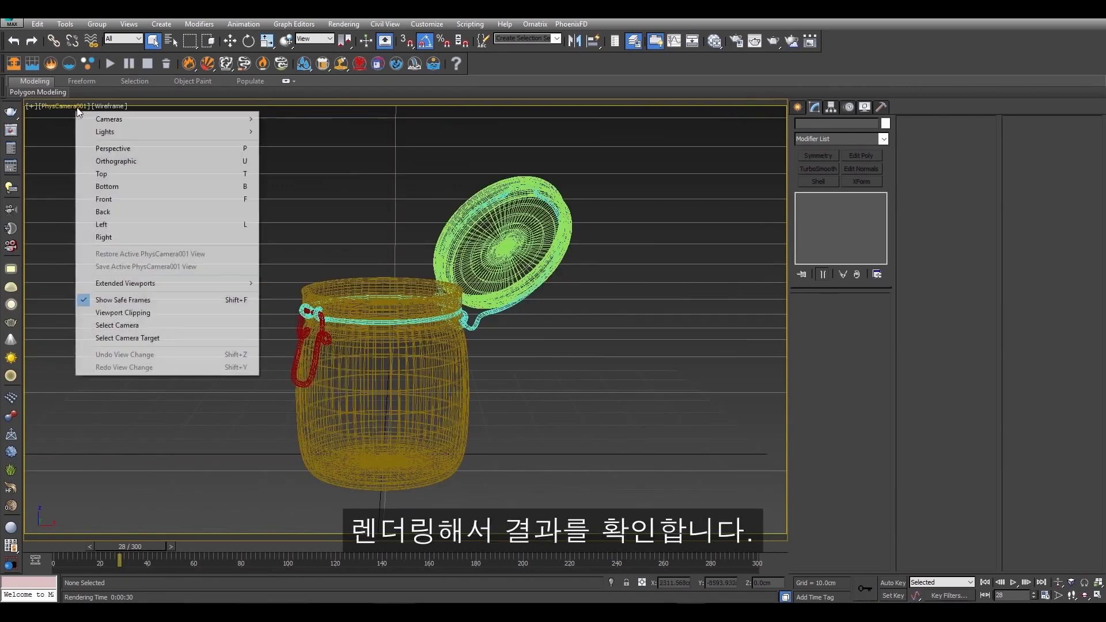
# Step: In Perspective view, select Sphere001 above the jar and apply the PhoenixFD Tap Water setup
pyautogui.click(114, 145)
pyautogui.scroll(-5, 346, 269)
pyautogui.keyDown('alt'); pyautogui.moveTo(346, 269); pyautogui.dragTo(357, 300, button='middle'); pyautogui.keyUp('alt')
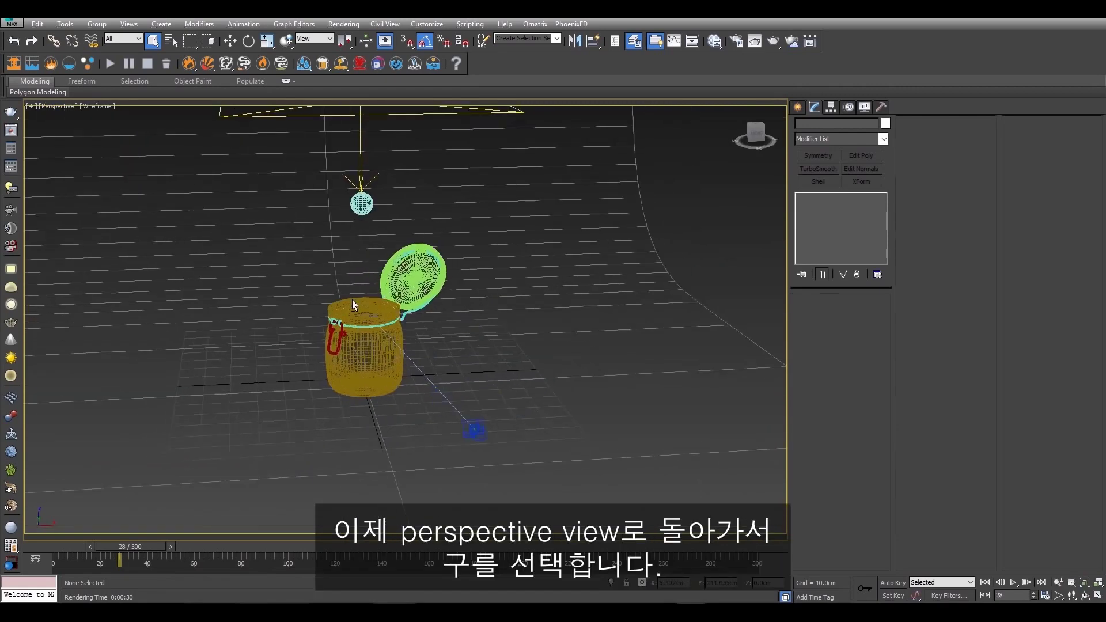
pyautogui.click(363, 205)
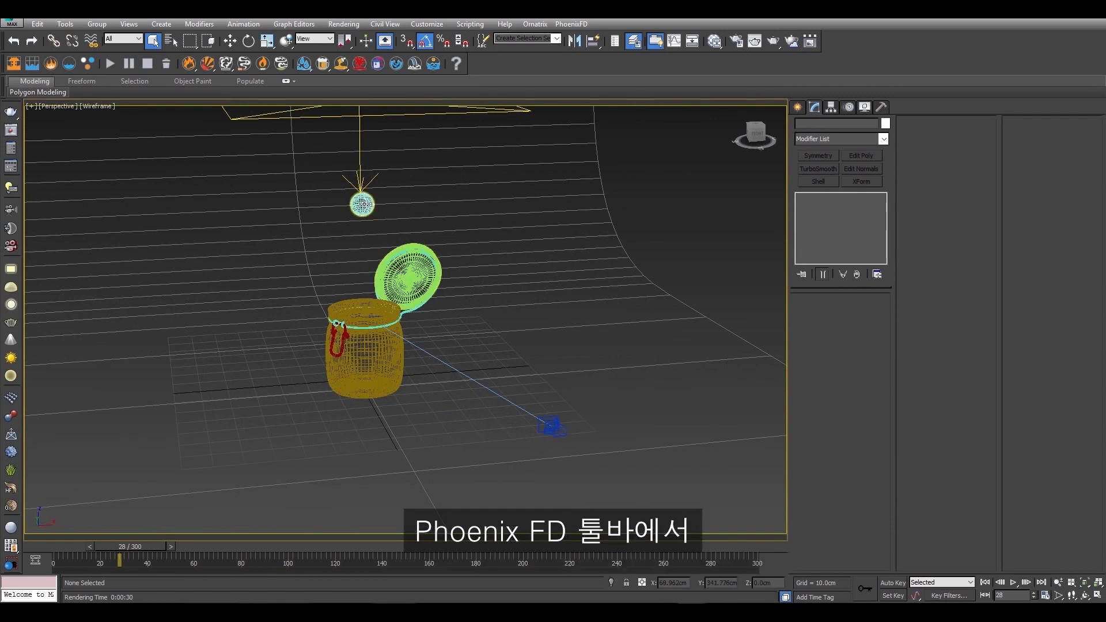
pyautogui.click(362, 203)
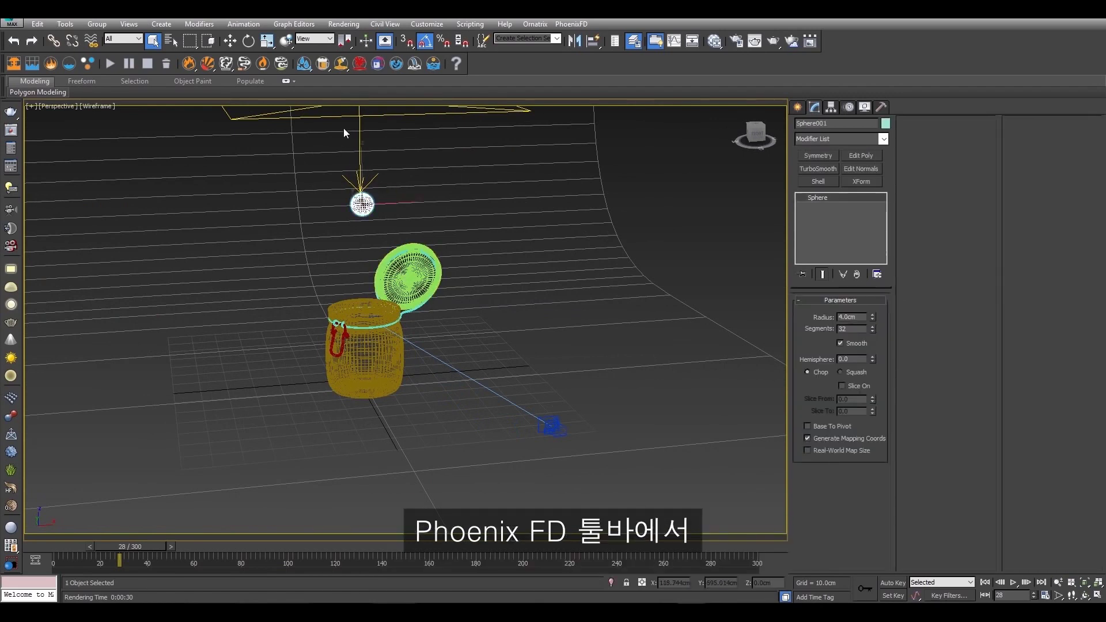
pyautogui.click(305, 64)
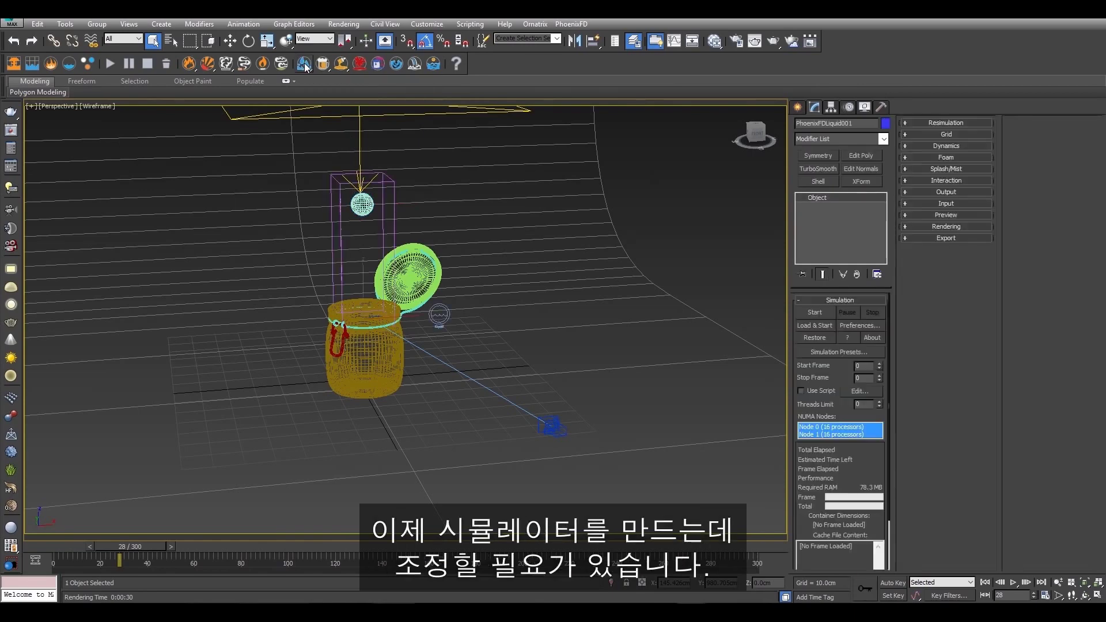
pyautogui.scroll(2, 329, 212)
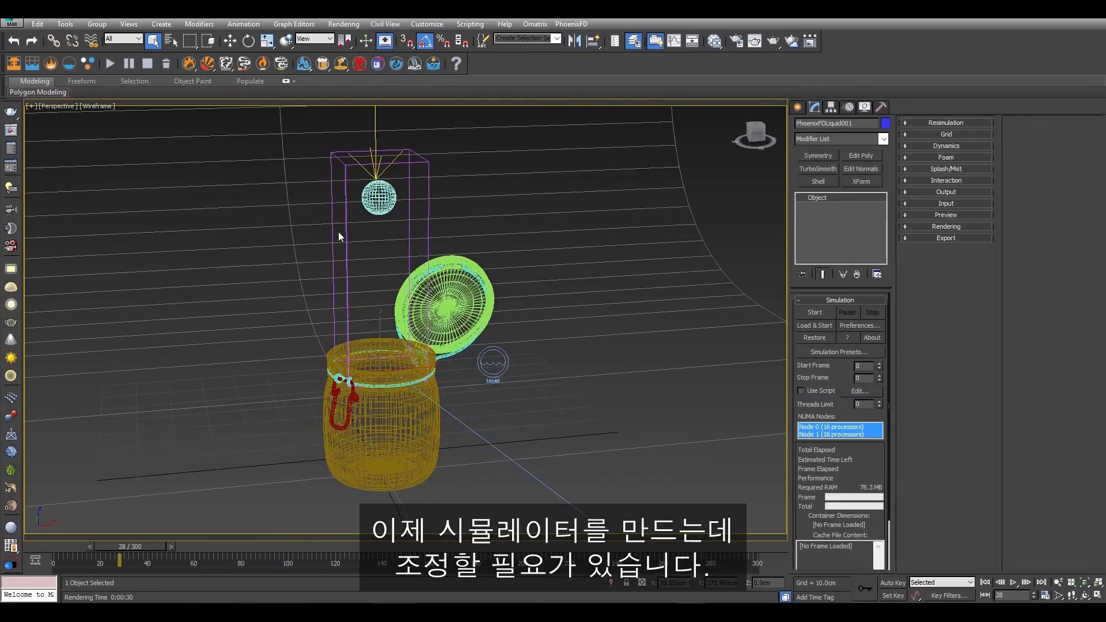
# Step: Widen the simulator box by raising its X and Y grid sizes
pyautogui.click(932, 134)
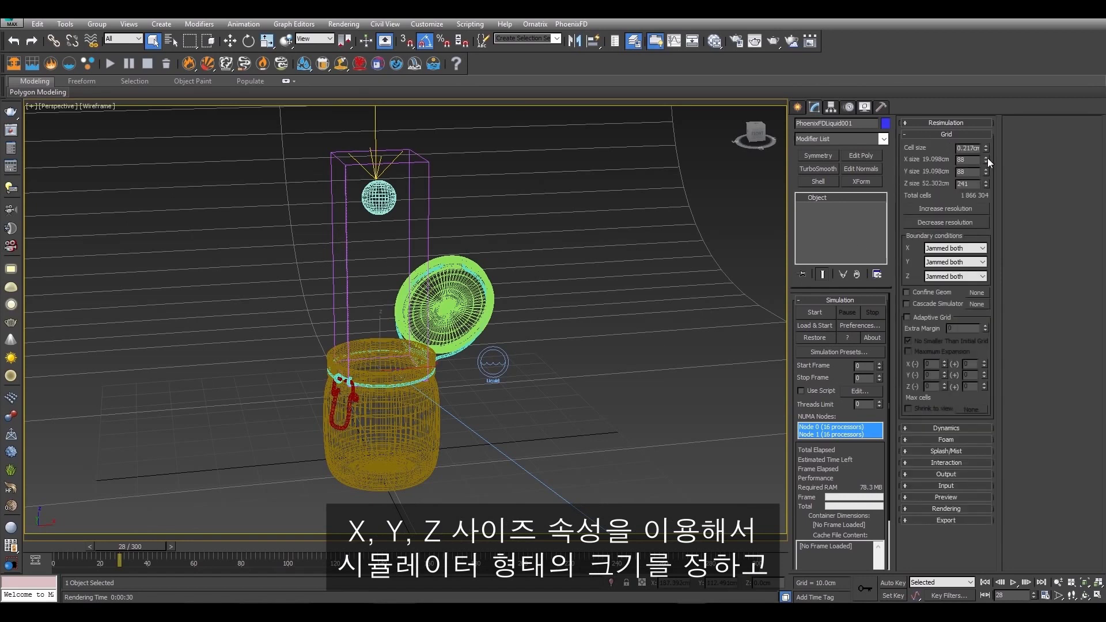
pyautogui.moveTo(986, 158); pyautogui.dragTo(982, 102)
pyautogui.moveTo(985, 171); pyautogui.dragTo(984, 113)
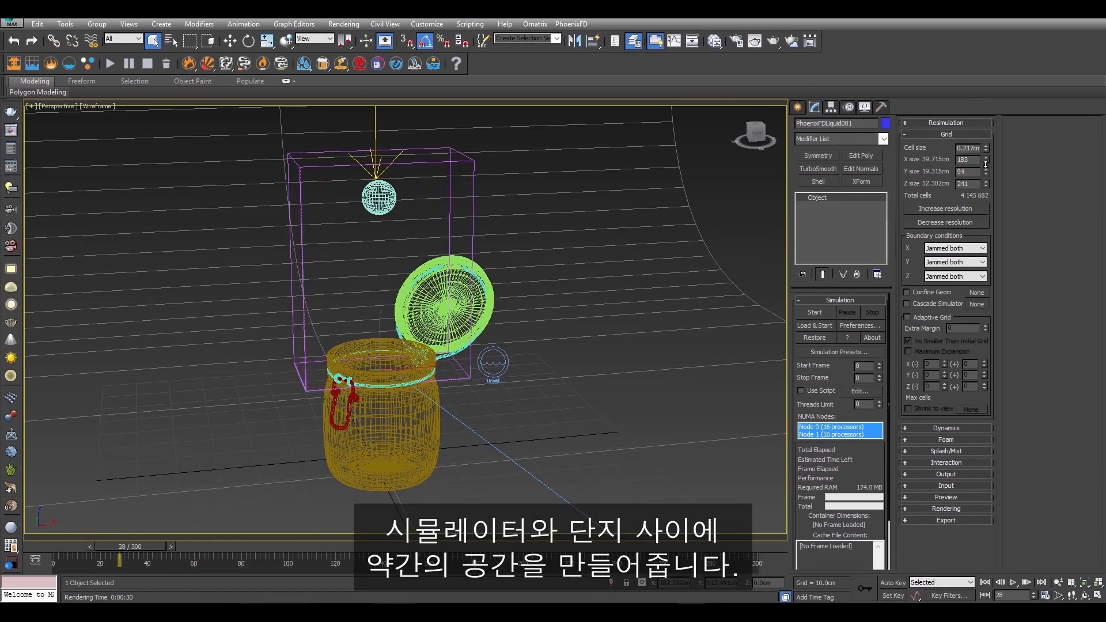
pyautogui.keyDown('alt'); pyautogui.moveTo(473, 338); pyautogui.dragTo(793, 278, button='middle'); pyautogui.keyUp('alt')
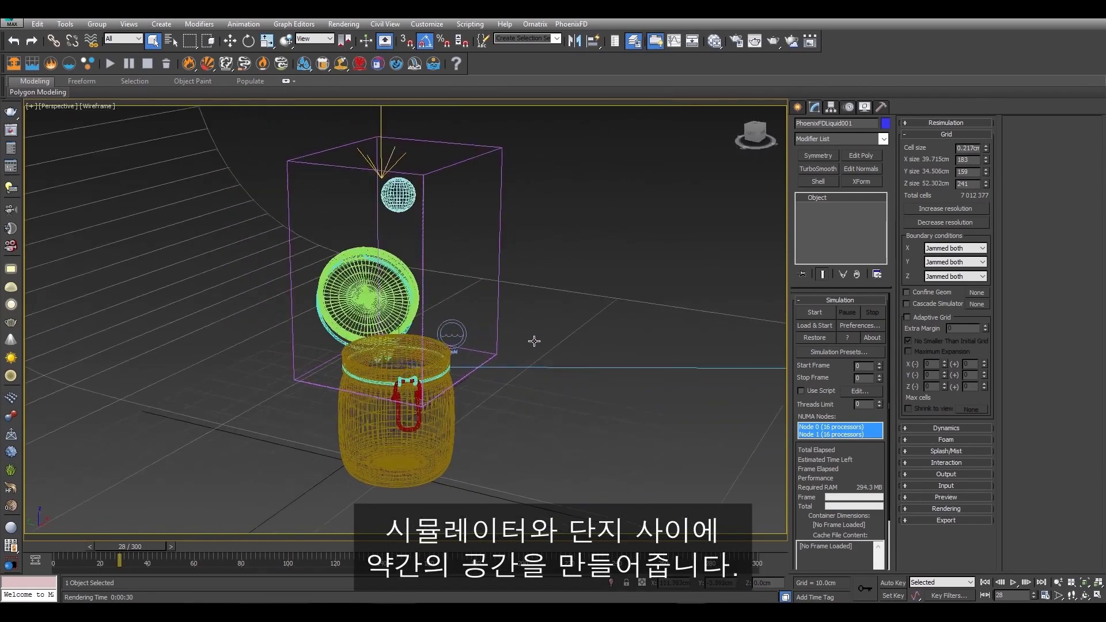
pyautogui.moveTo(985, 173); pyautogui.dragTo(986, 138)
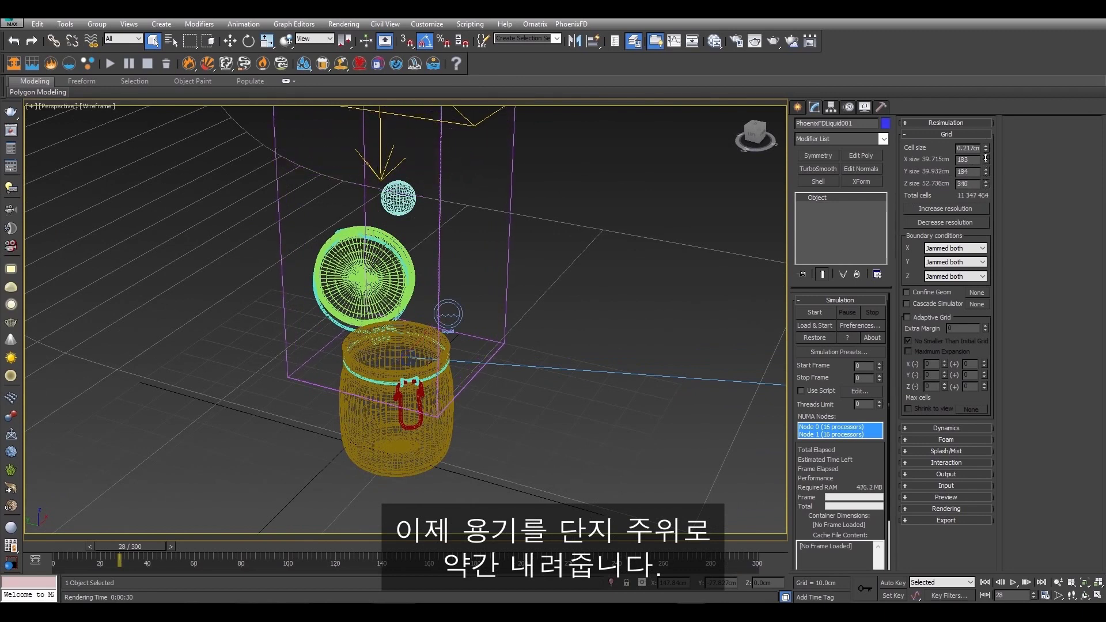
# Step: Move the simulator box down around the jar and increase its Z size
pyautogui.press('w')
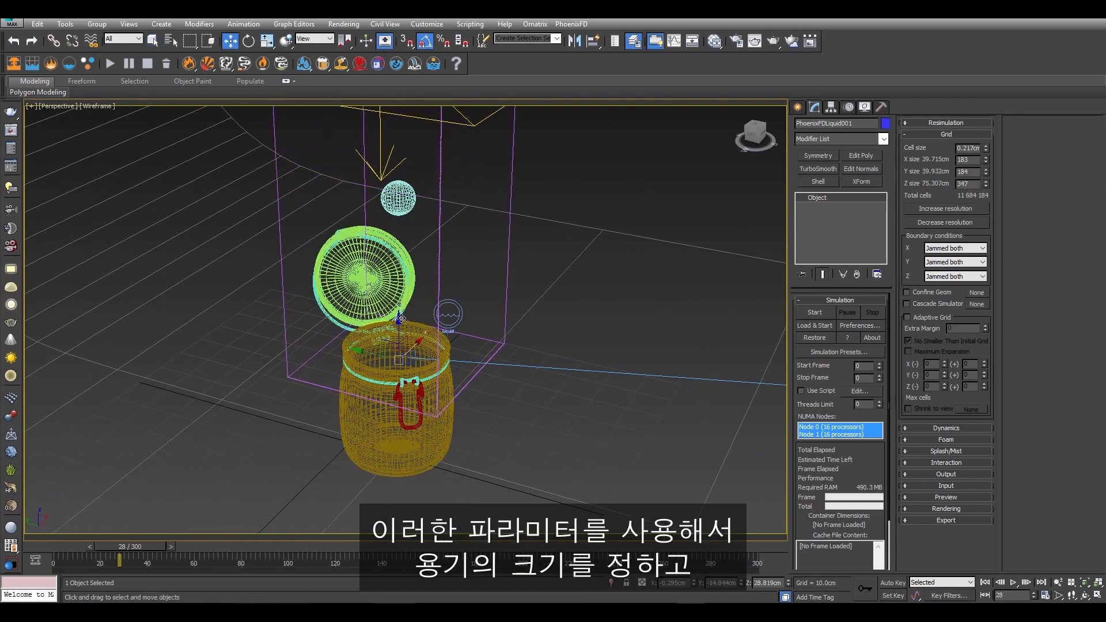
pyautogui.keyDown('alt'); pyautogui.moveTo(450, 345); pyautogui.dragTo(388, 342, button='middle'); pyautogui.keyUp('alt')
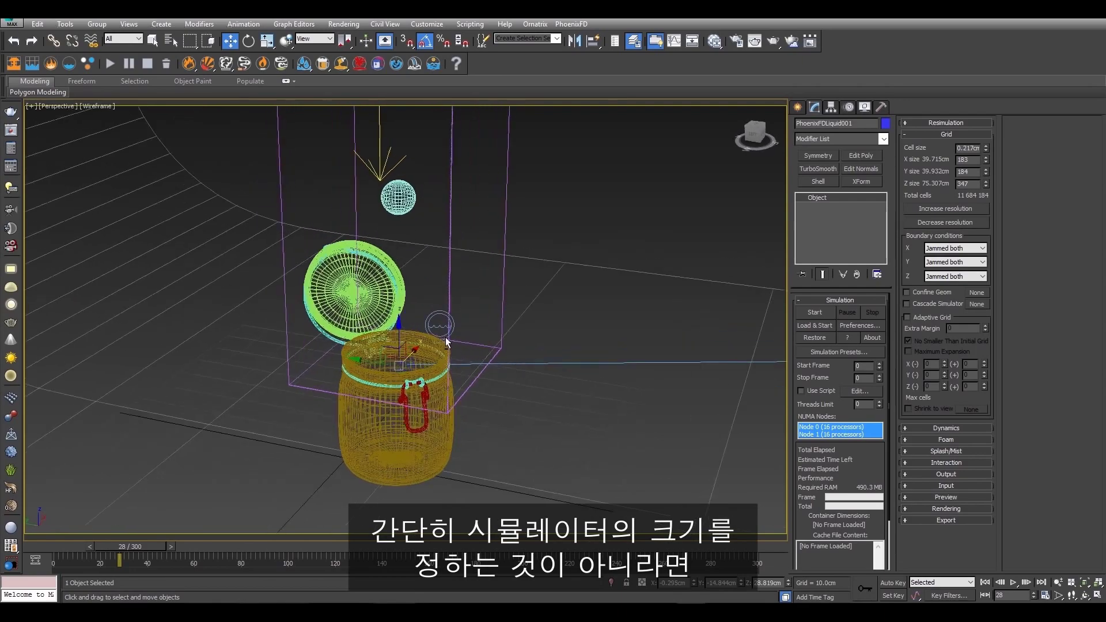
pyautogui.moveTo(398, 326); pyautogui.dragTo(405, 419)
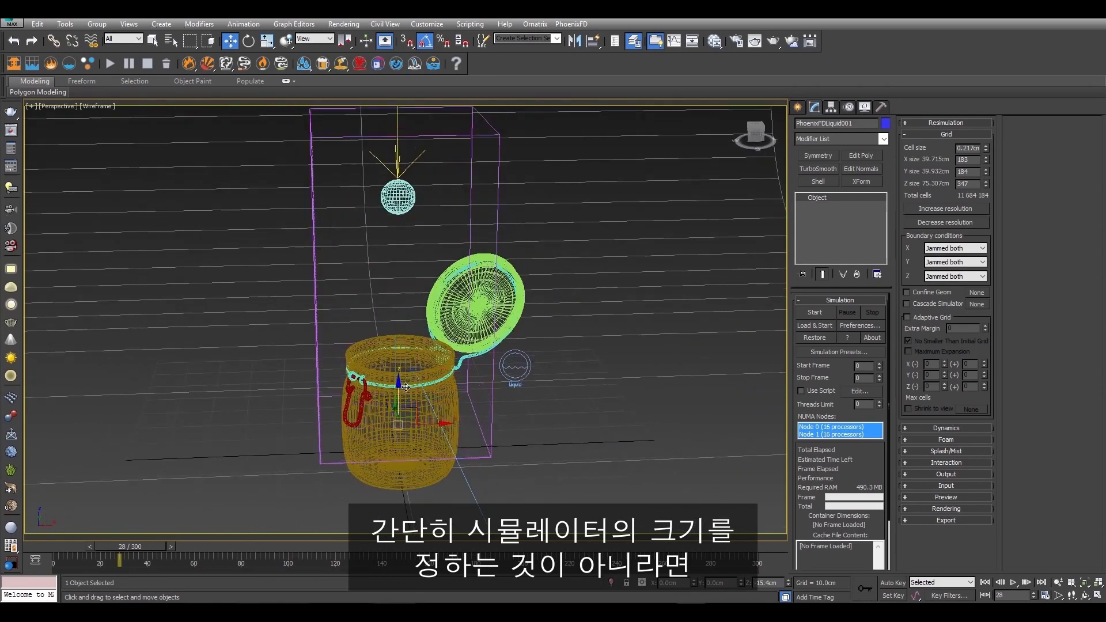
pyautogui.keyDown('alt'); pyautogui.moveTo(405, 420); pyautogui.dragTo(400, 403, button='middle'); pyautogui.keyUp('alt')
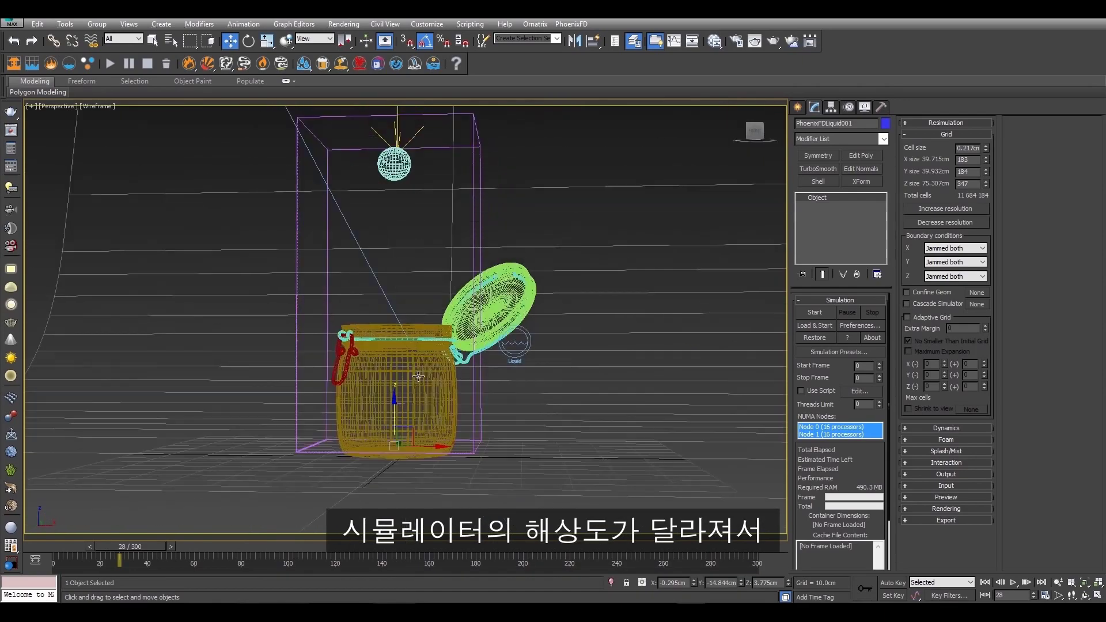
pyautogui.moveTo(400, 403); pyautogui.dragTo(400, 414)
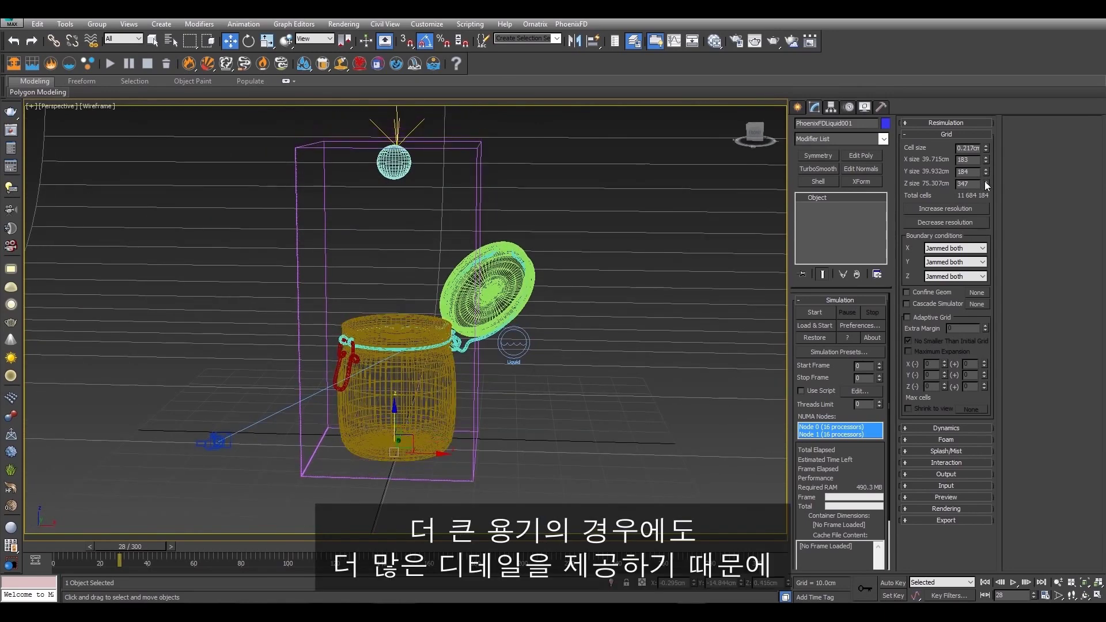
pyautogui.moveTo(985, 182); pyautogui.dragTo(985, 169)
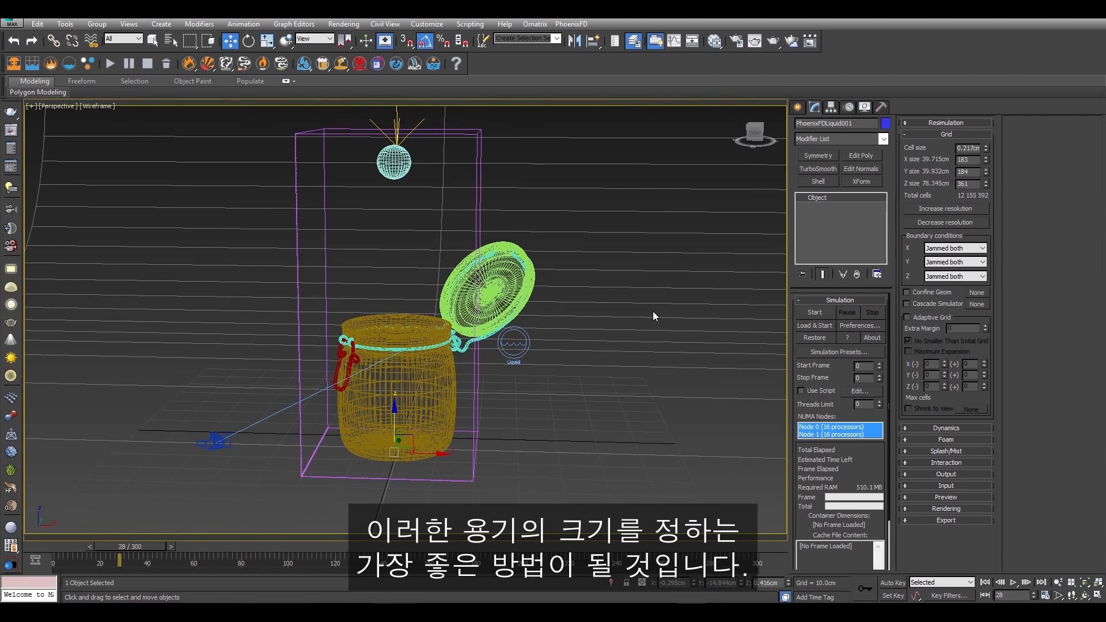
pyautogui.press('q')
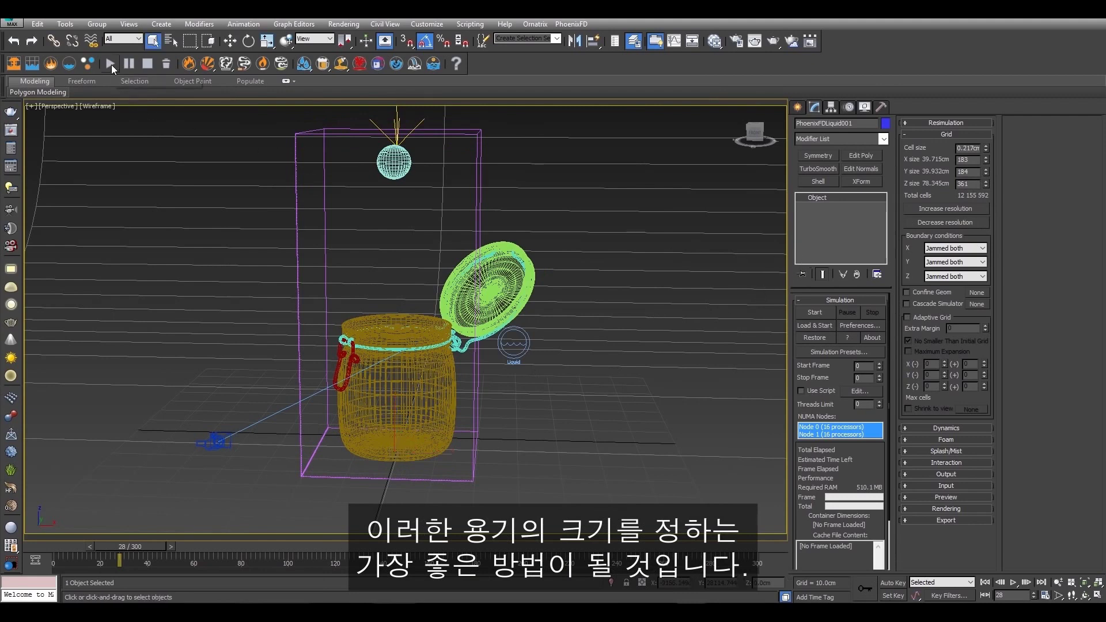
# Step: Run the Phoenix FD simulation and stop it around frame 23 once water pools
pyautogui.click(112, 64)
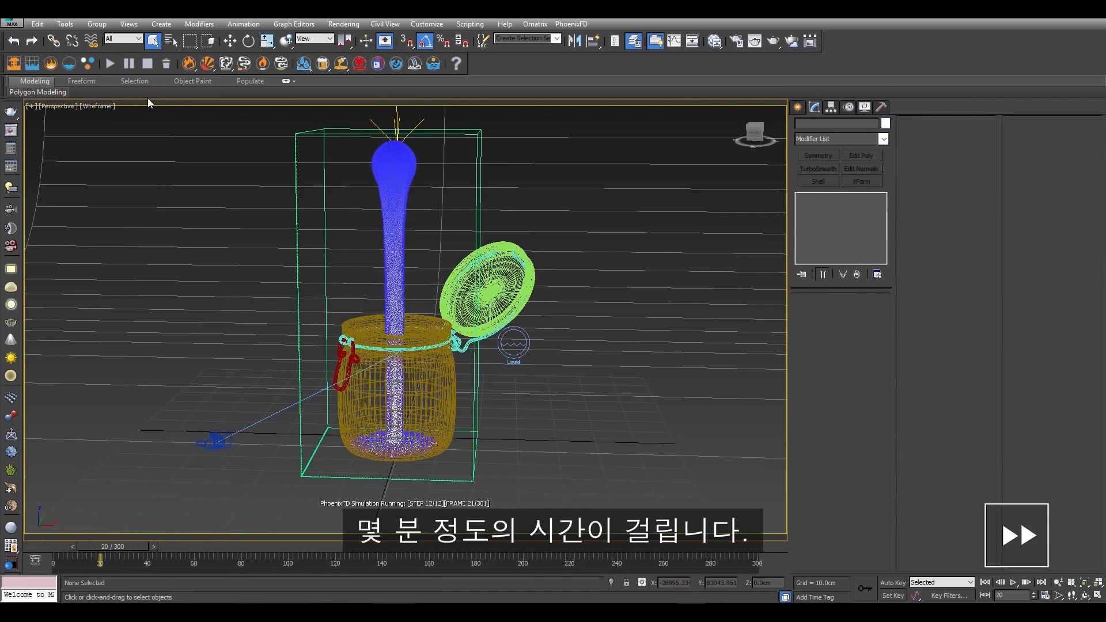
pyautogui.click(149, 64)
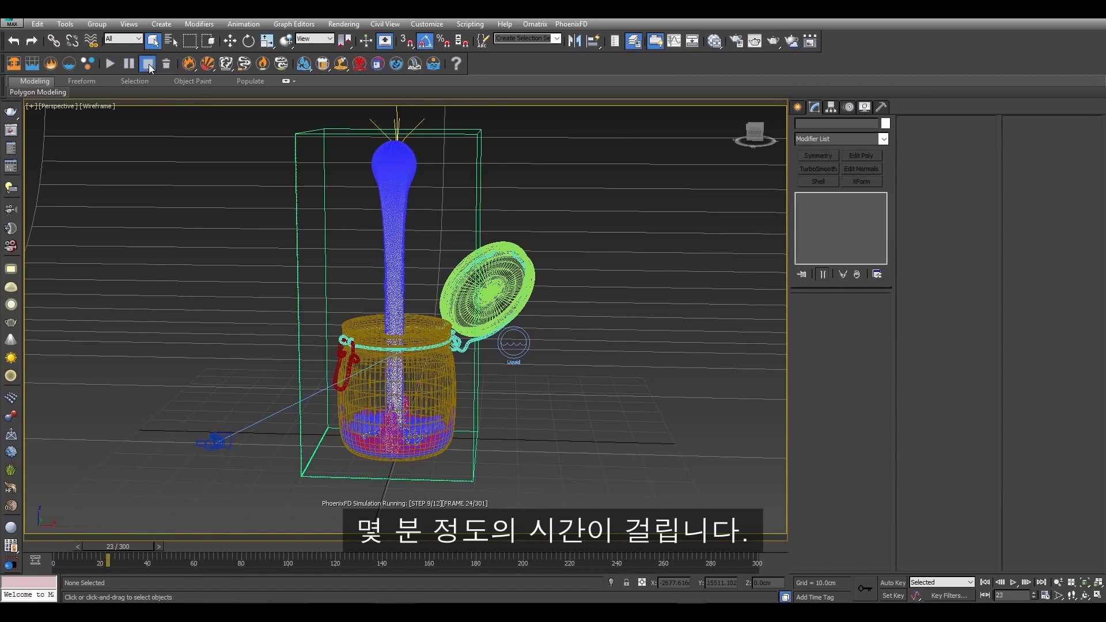
# Step: View through PhysCamera001 and arrange the Material #43 node in the Slate Material Editor
pyautogui.click(60, 107)
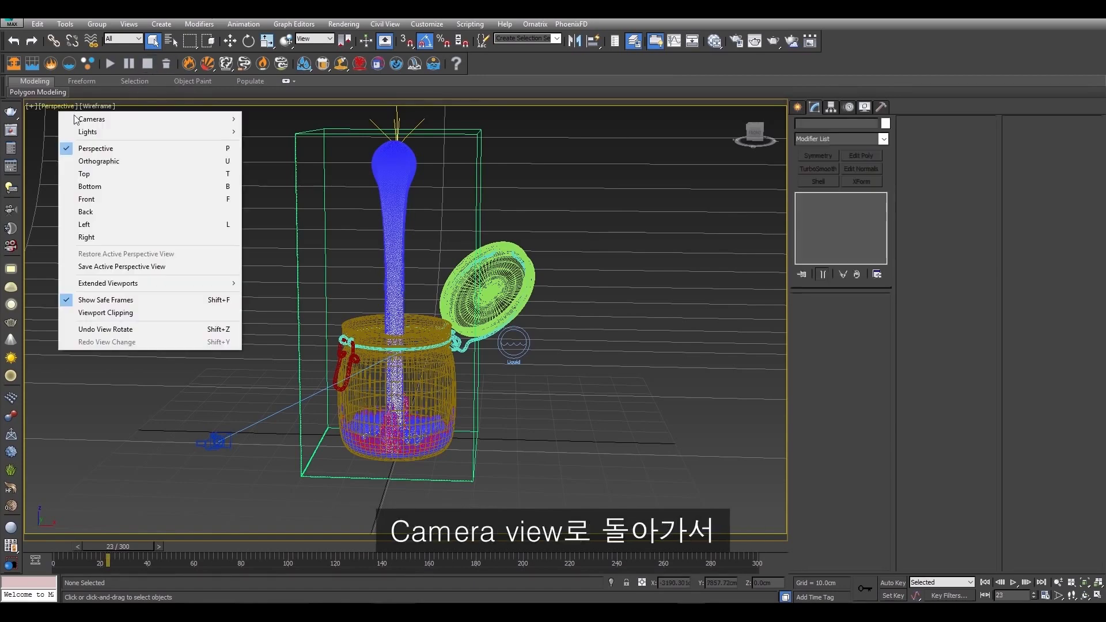
pyautogui.click(250, 118)
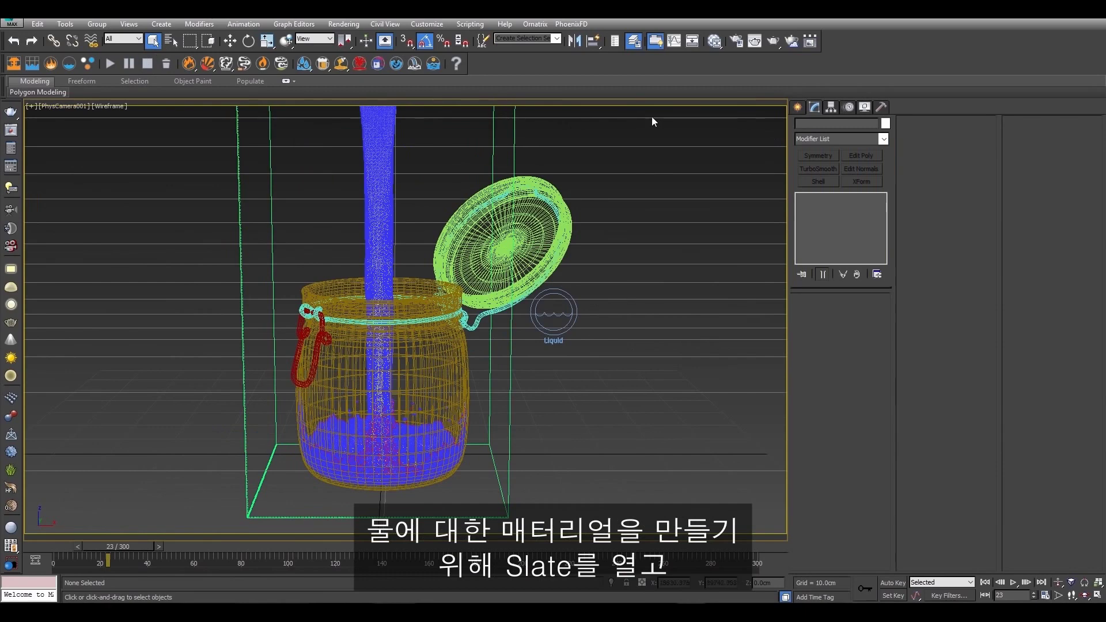
pyautogui.click(714, 41)
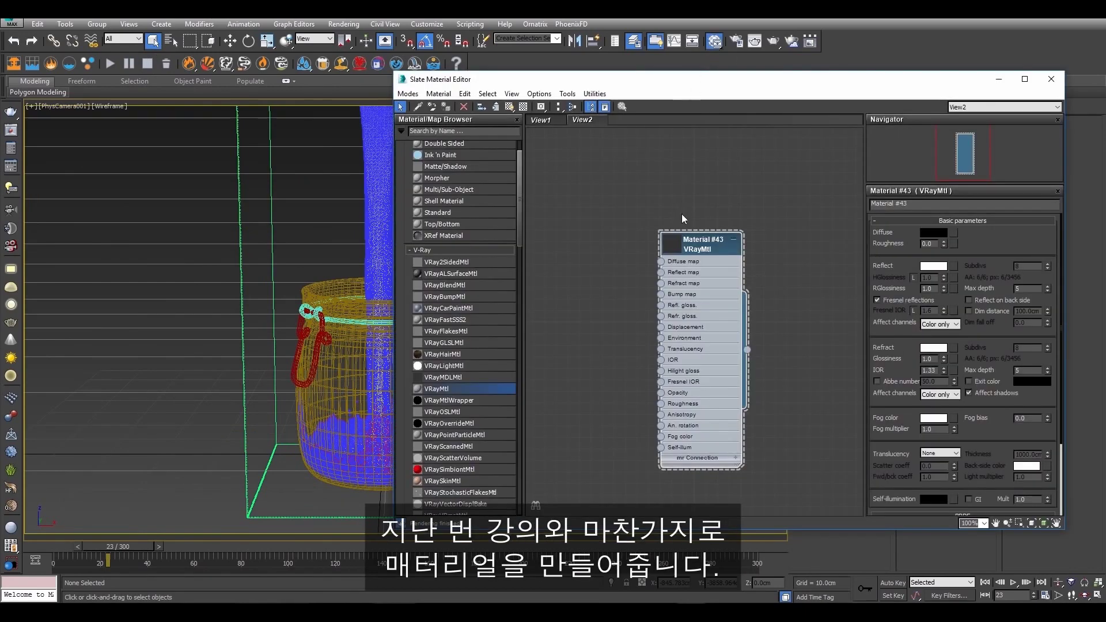
pyautogui.moveTo(700, 248); pyautogui.dragTo(623, 180)
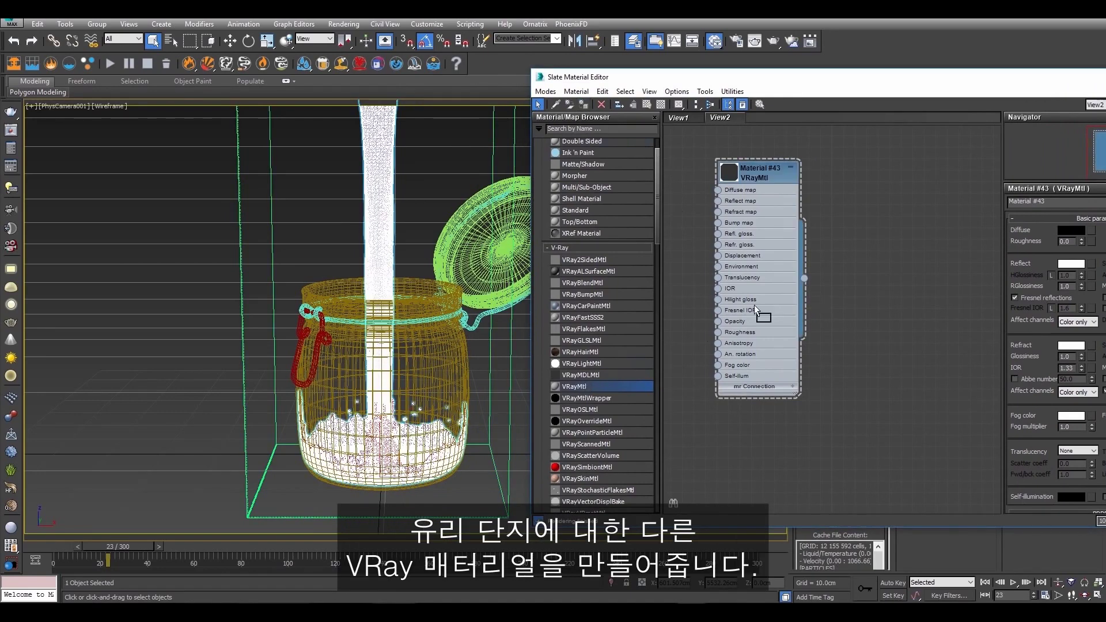
# Step: Add a second VRayMtl, Material #45, with a black diffuse colour
pyautogui.moveTo(866, 205); pyautogui.dragTo(827, 207)
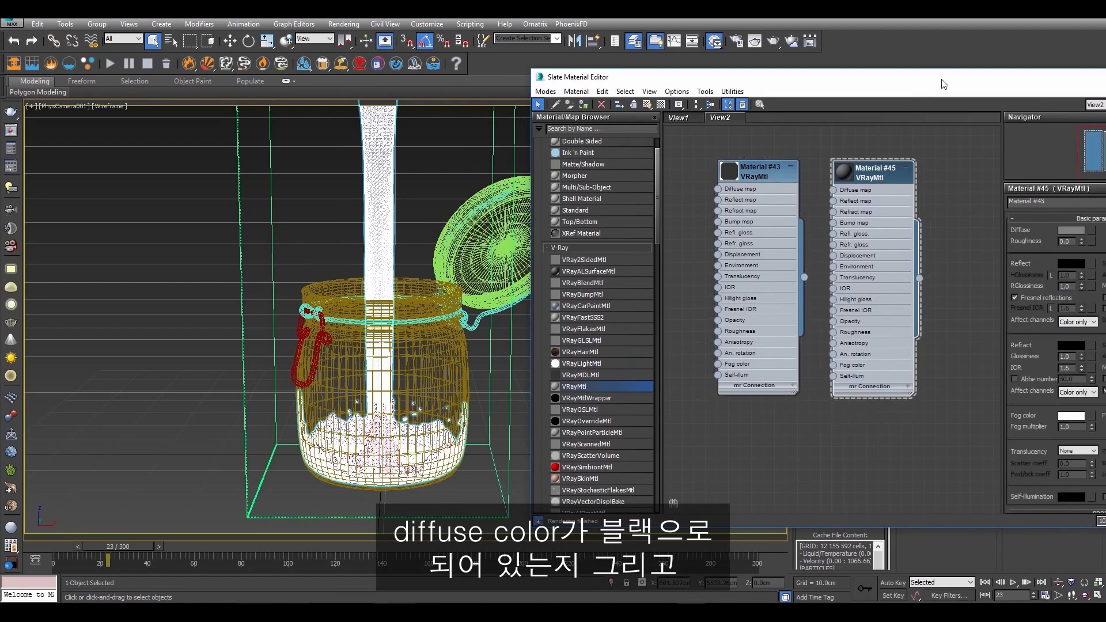
pyautogui.click(930, 225)
pyautogui.moveTo(699, 293); pyautogui.dragTo(748, 291)
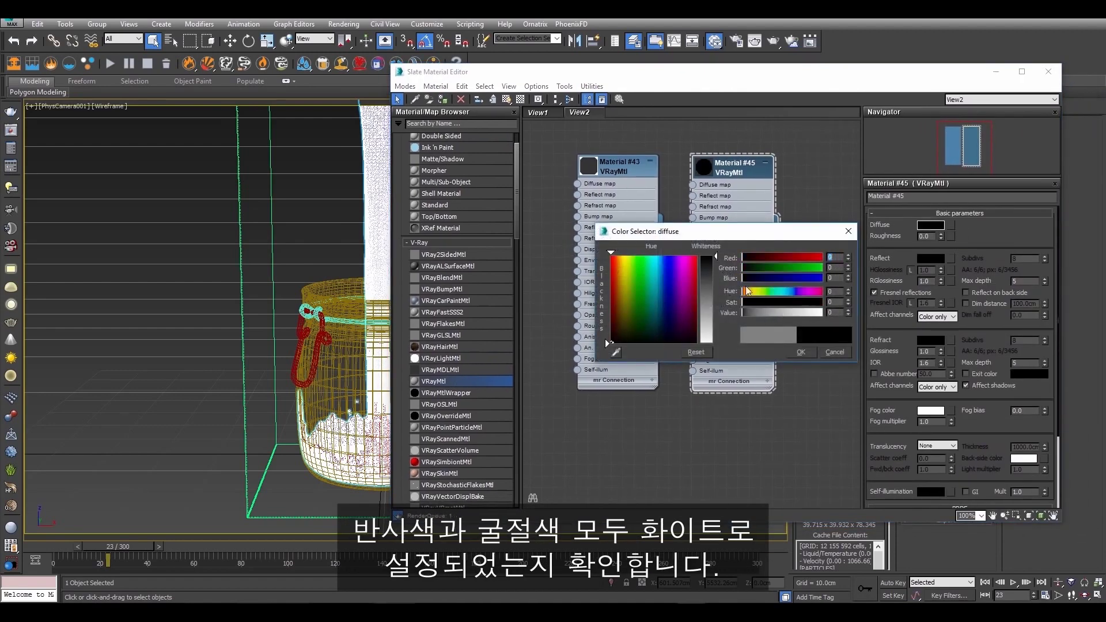
pyautogui.click(804, 350)
# Step: Make Material #45's reflect and refract colours white and apply it to the jar
pyautogui.click(931, 257)
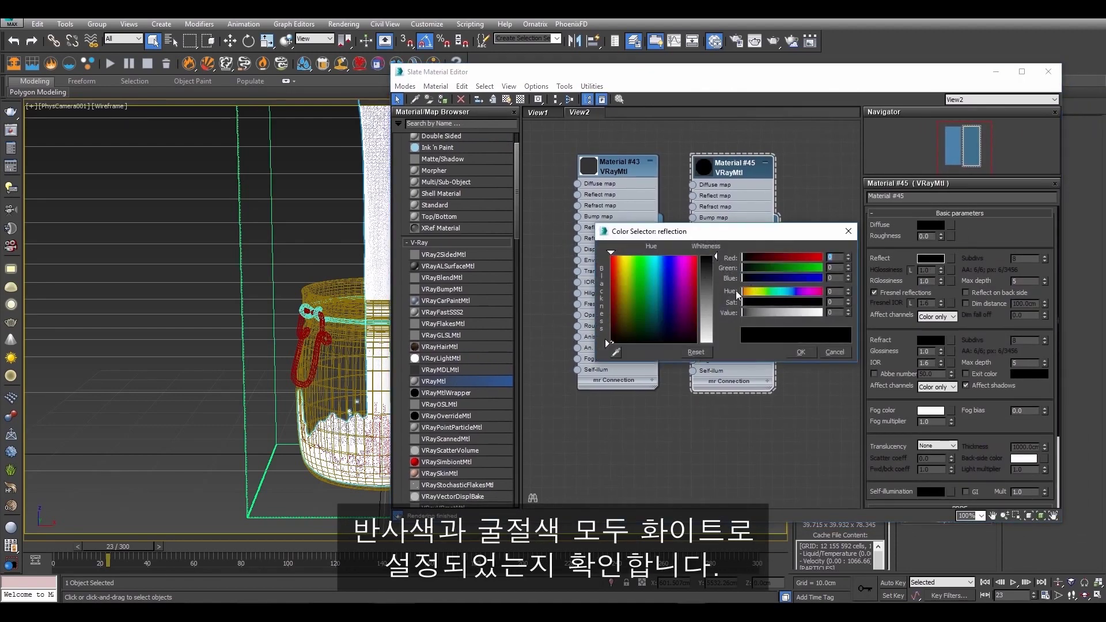
pyautogui.moveTo(714, 257); pyautogui.dragTo(710, 343)
pyautogui.click(799, 352)
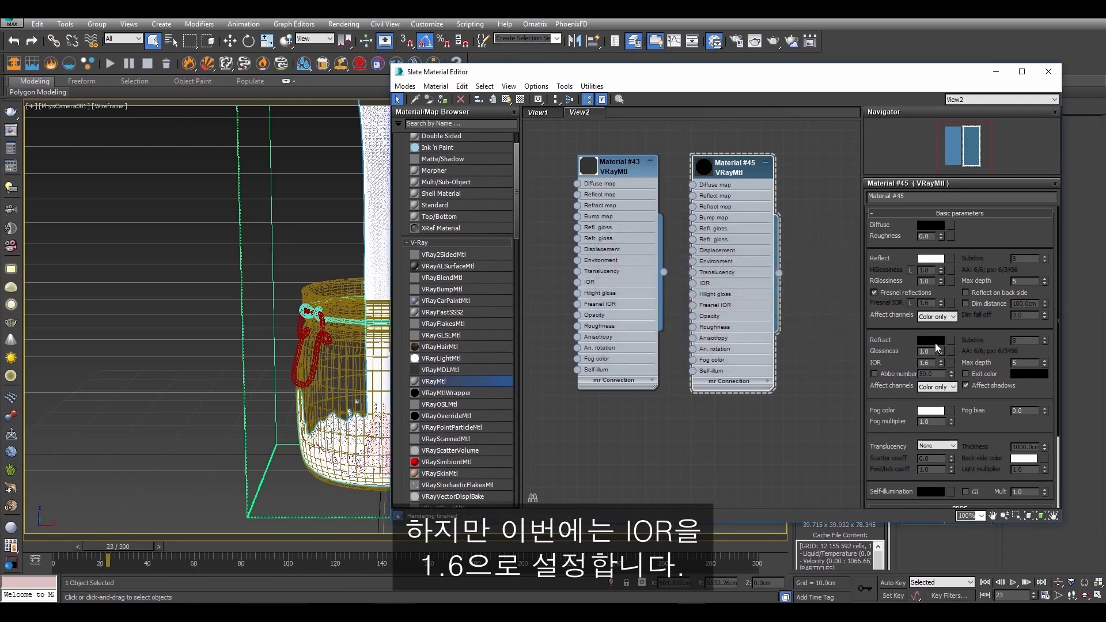
pyautogui.click(936, 345)
pyautogui.moveTo(714, 257); pyautogui.dragTo(711, 344)
pyautogui.click(809, 352)
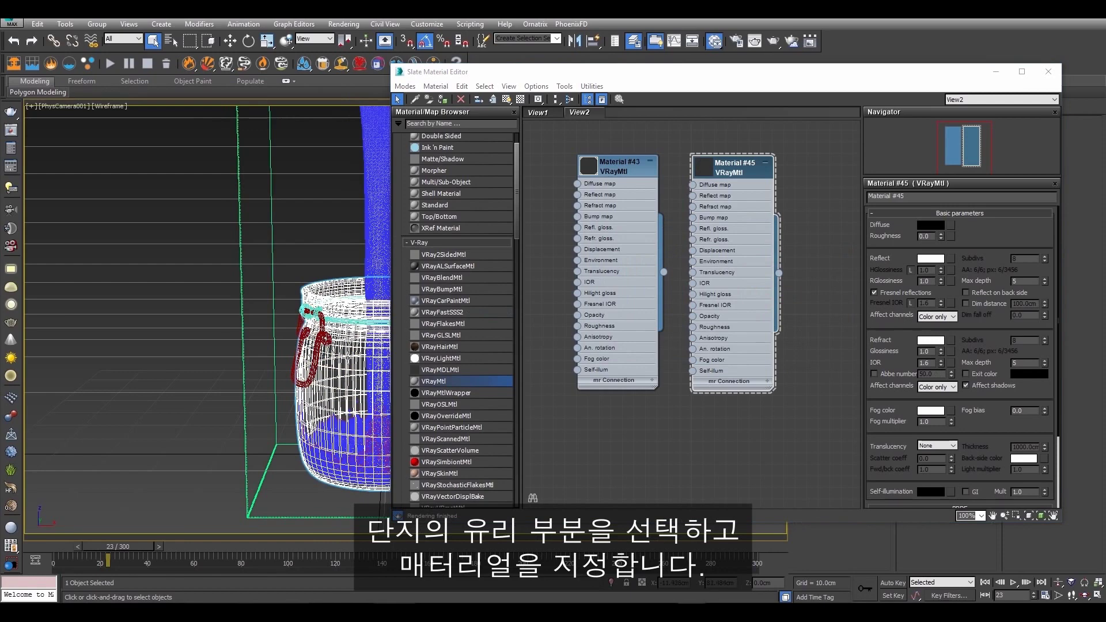
pyautogui.click(445, 100)
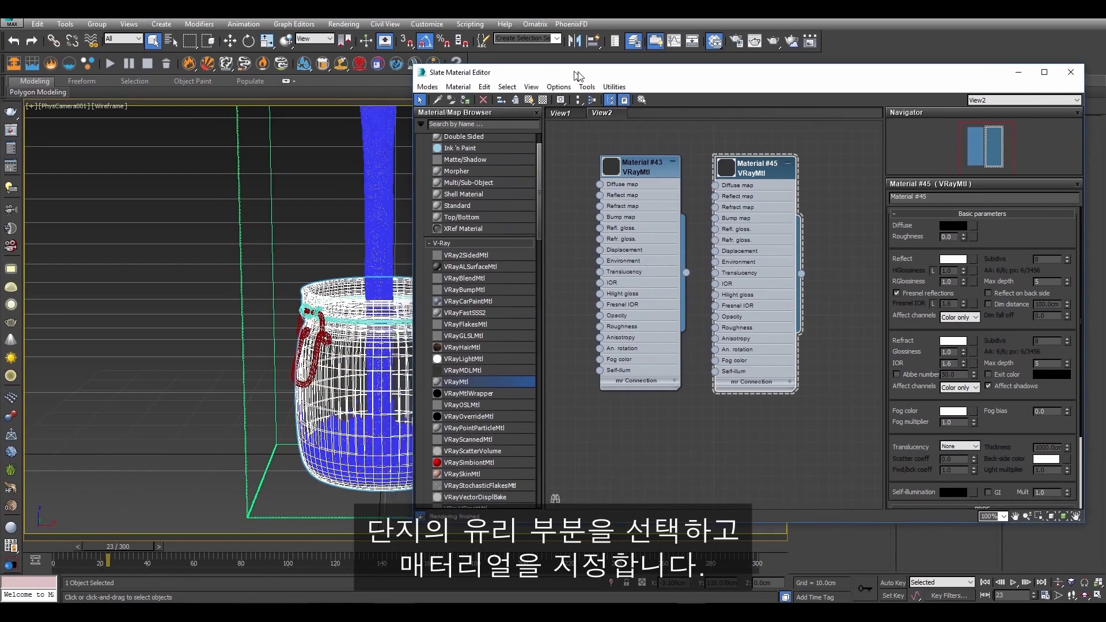
# Step: Close the material editor, render water pouring into the clear glass jar, then close the render
pyautogui.moveTo(551, 75); pyautogui.dragTo(564, 84)
pyautogui.click(1062, 80)
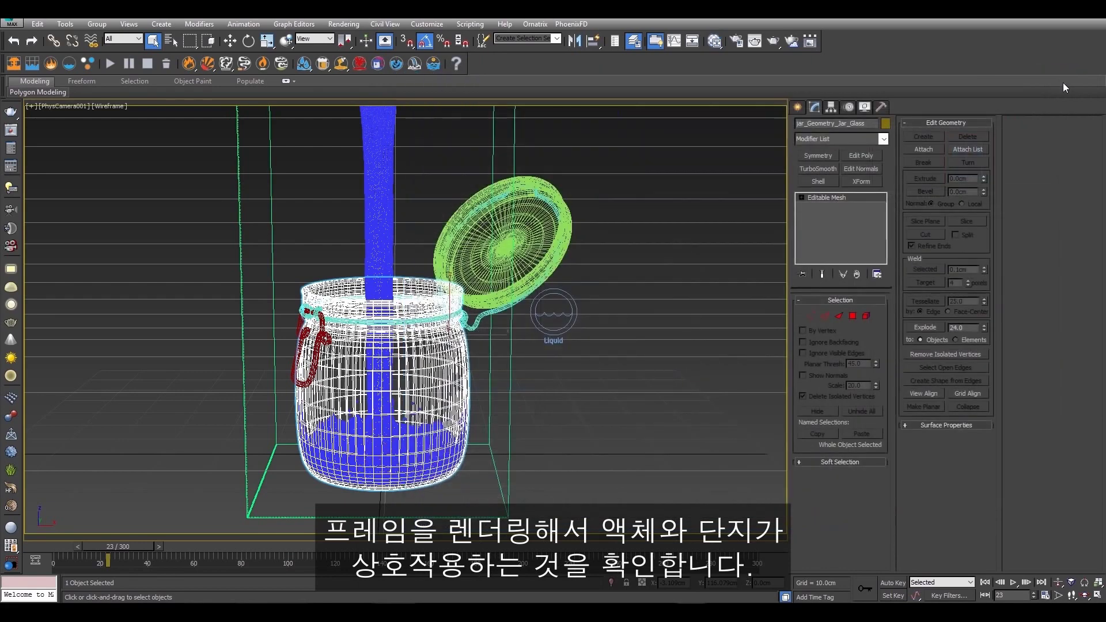
pyautogui.click(774, 43)
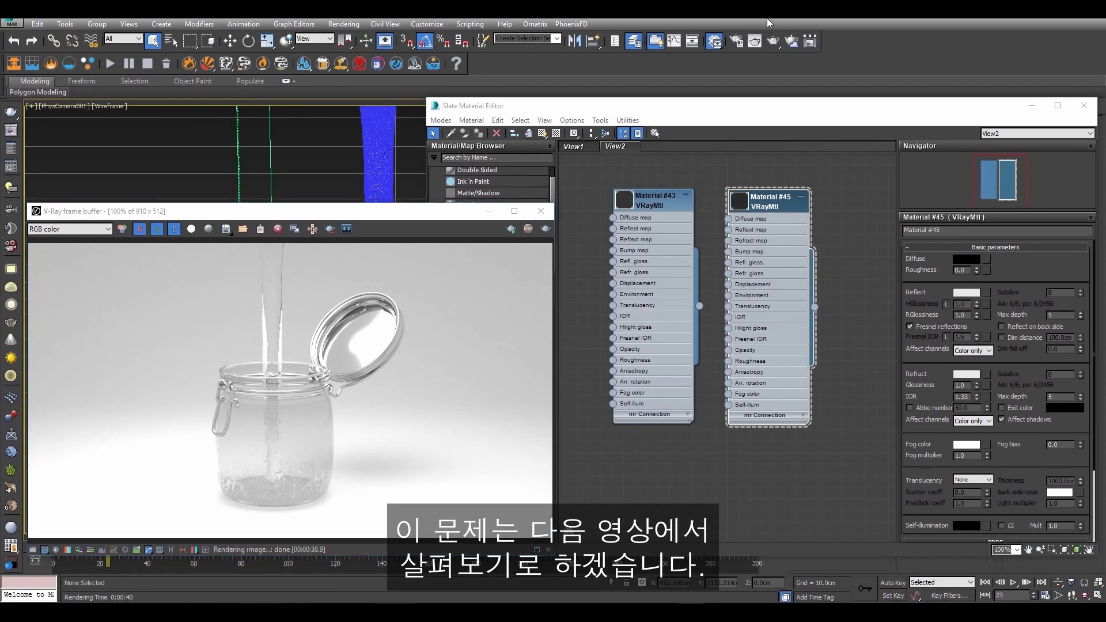
pyautogui.click(541, 211)
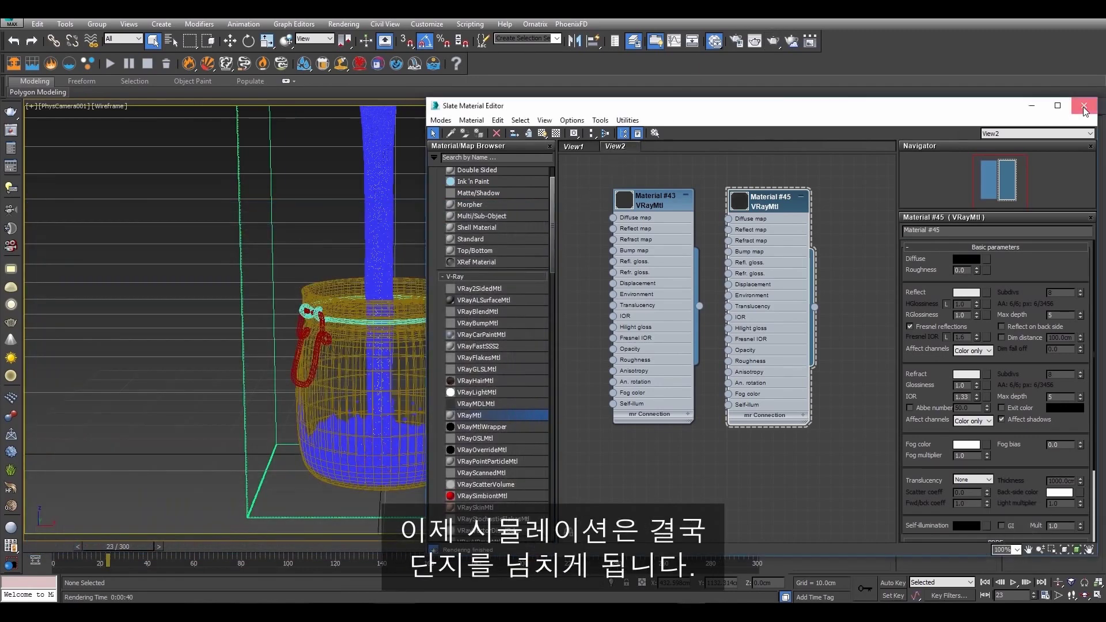
# Step: Select LiquidSrc001 to review its Sphere001 emitter and 10.392 outgoing velocity, then select the simulator
pyautogui.click(1083, 106)
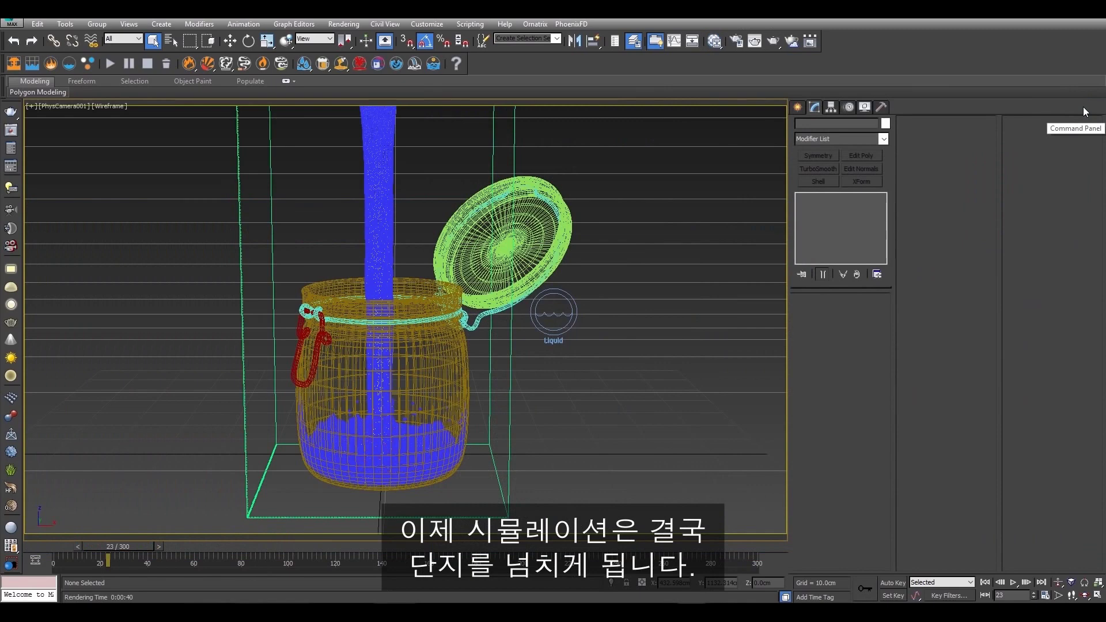
pyautogui.click(559, 333)
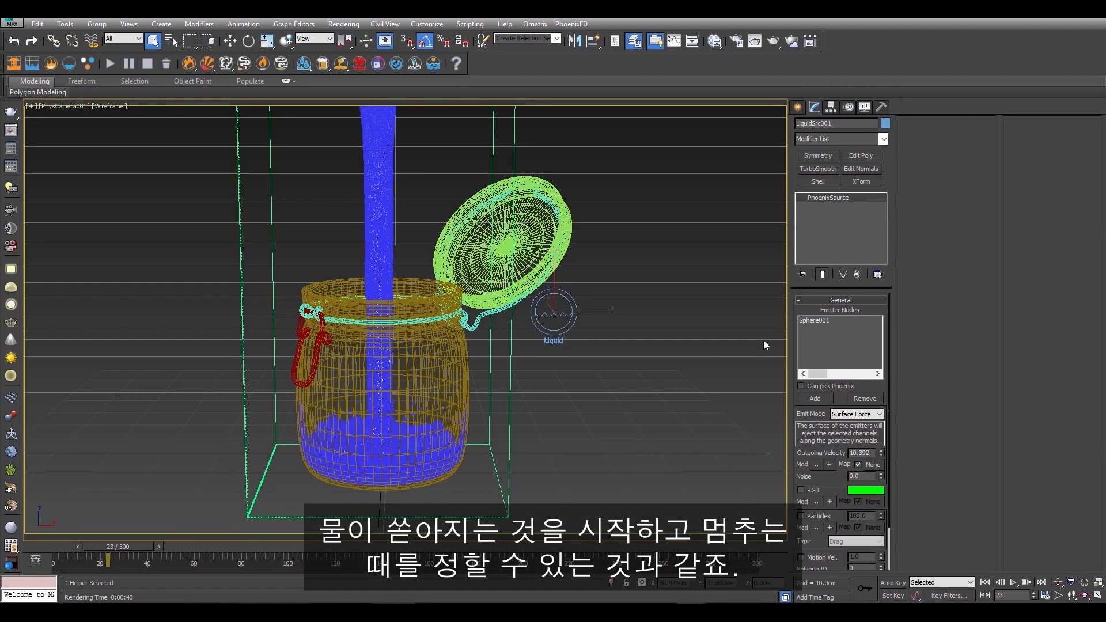
pyautogui.click(515, 134)
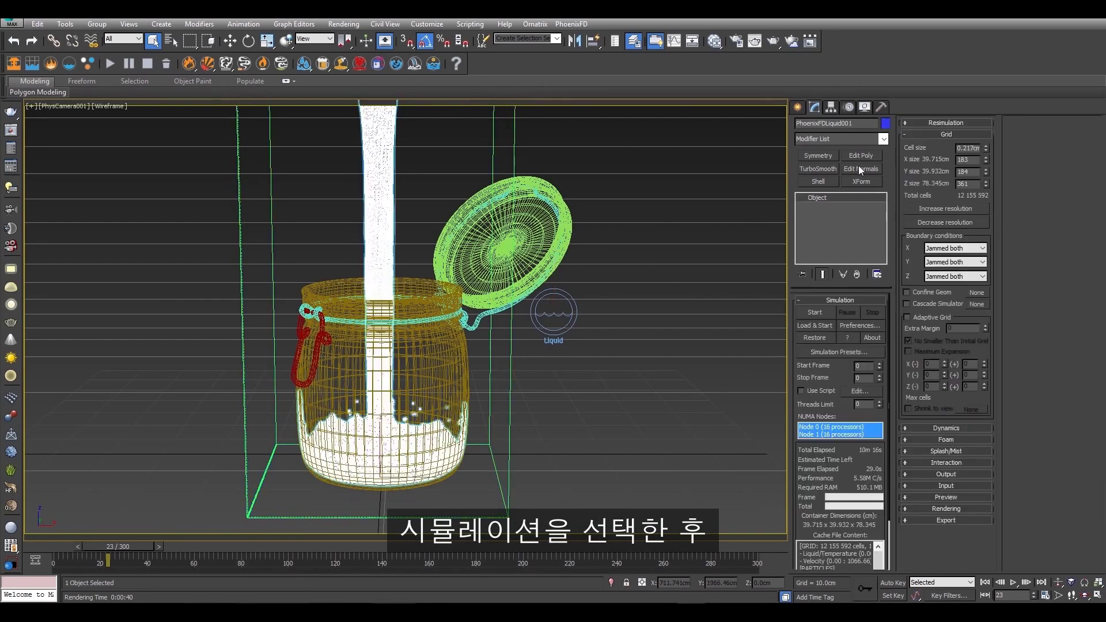
# Step: Decrease the grid resolution twice to 1,634,660 cells and rewind the timeline
pyautogui.click(957, 223)
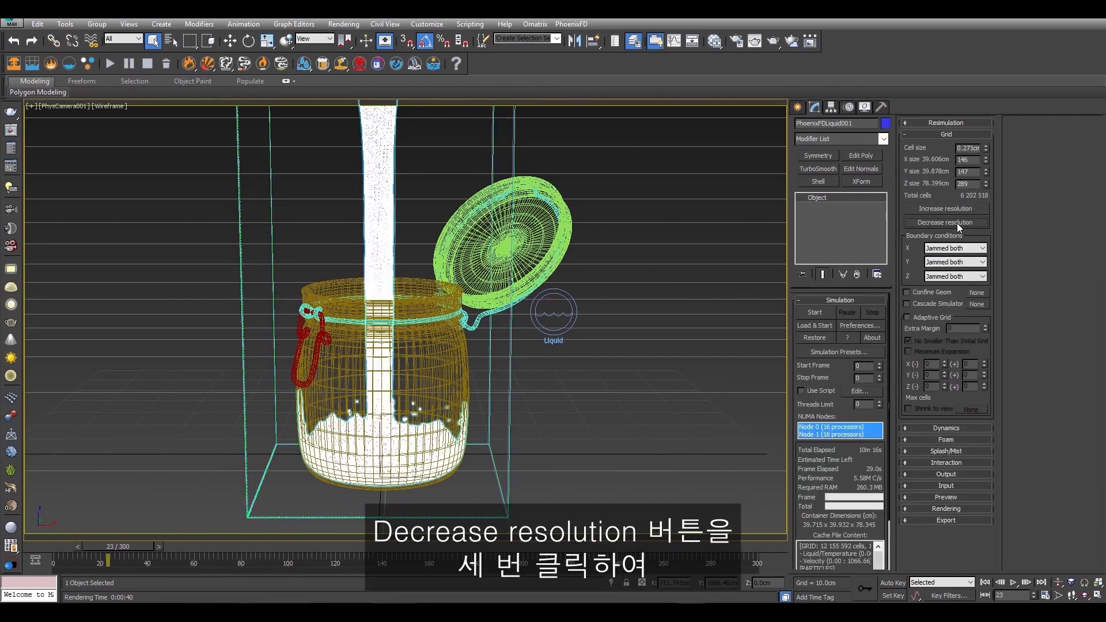
pyautogui.click(957, 223)
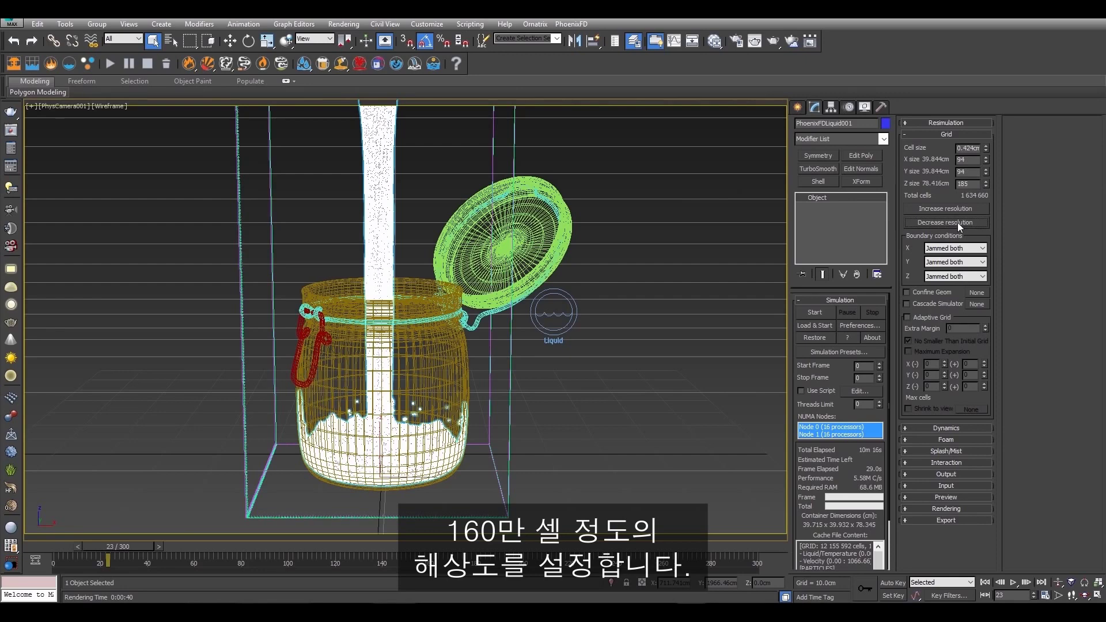
pyautogui.moveTo(125, 546); pyautogui.dragTo(38, 544)
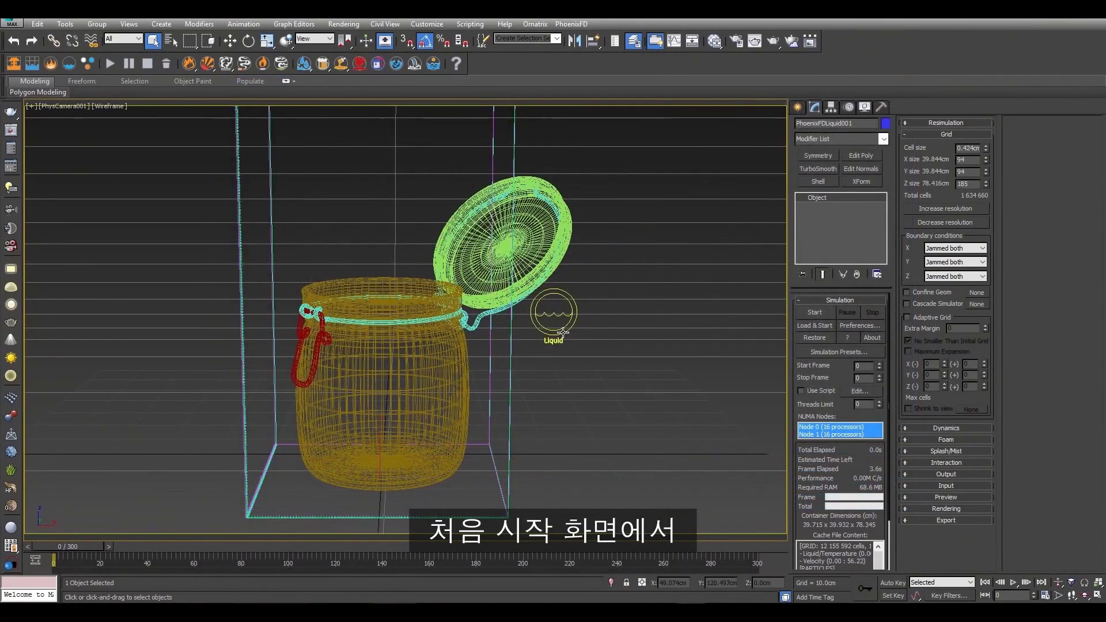
# Step: Set LiquidSrc001's outgoing velocity to 16
pyautogui.click(554, 328)
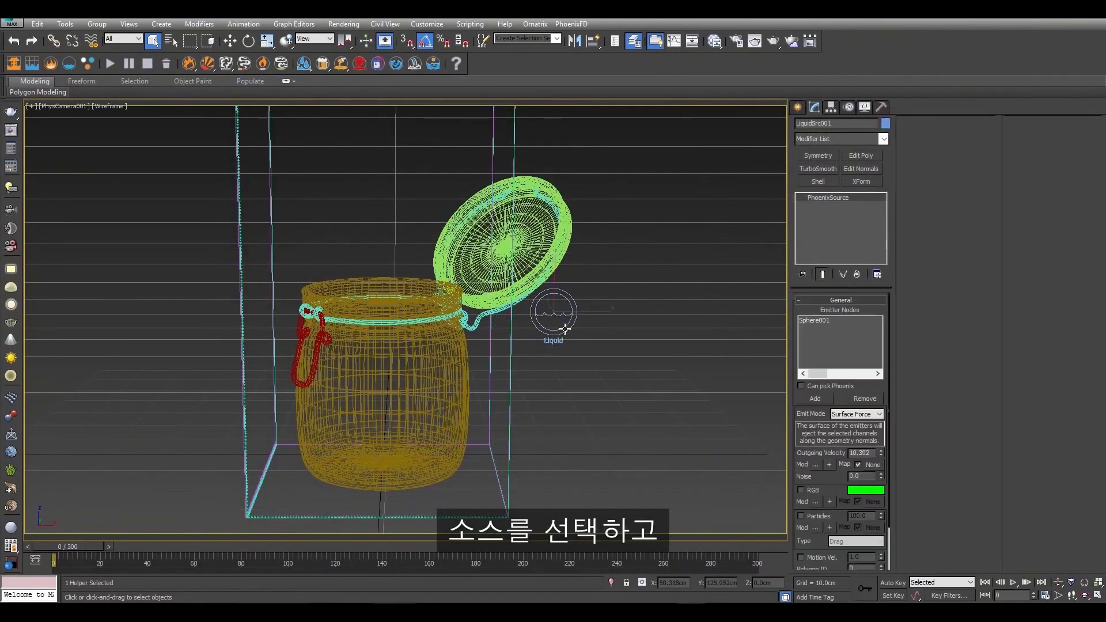
pyautogui.moveTo(870, 453); pyautogui.dragTo(843, 454)
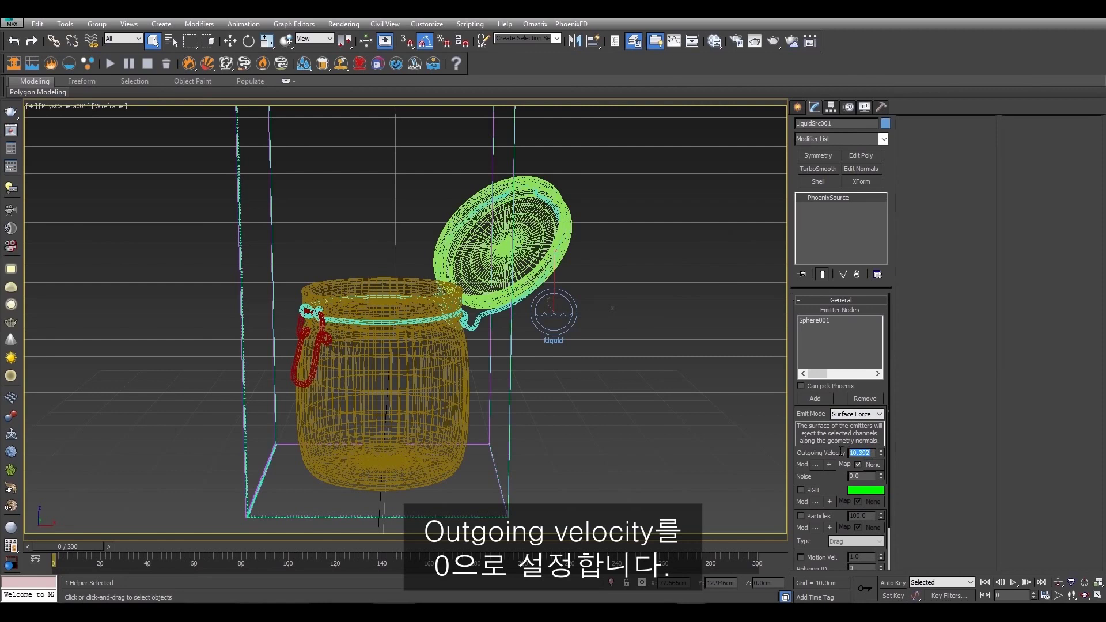
pyautogui.write('0')
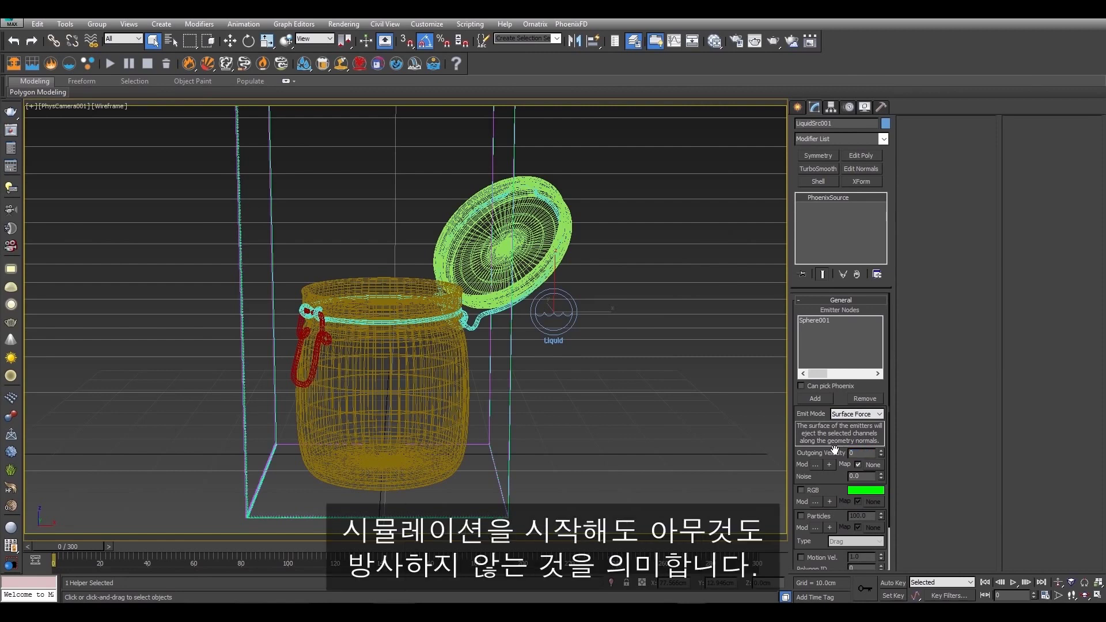
pyautogui.press('Return')
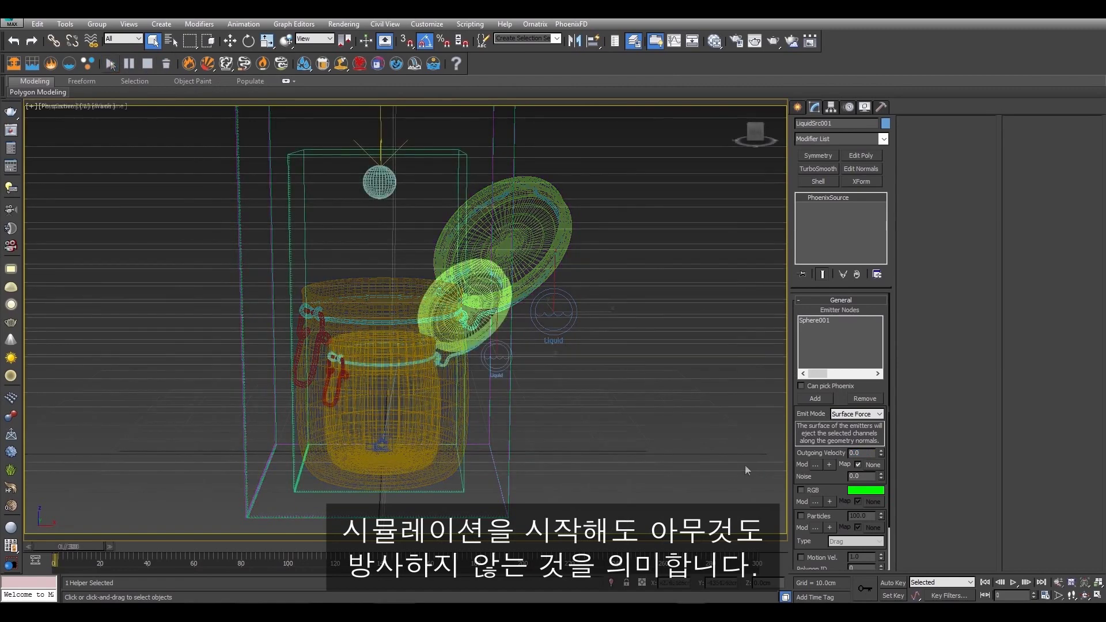
pyautogui.doubleClick(873, 453)
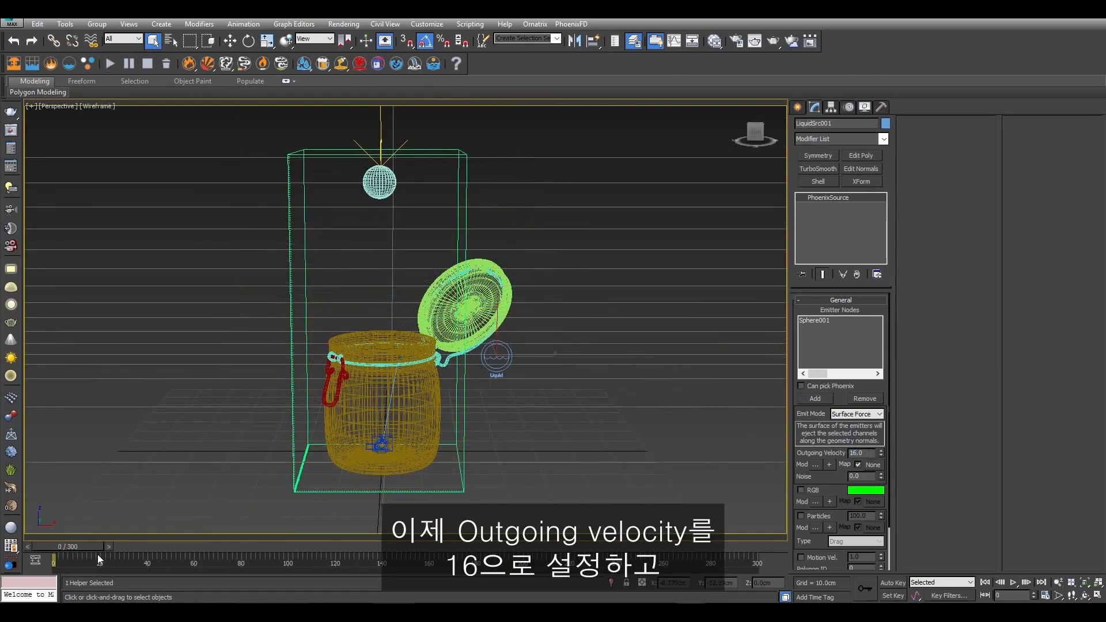
# Step: Auto-key outgoing velocity to 0 at frame 23, moving the starting key to frame 20
pyautogui.moveTo(71, 546); pyautogui.dragTo(122, 546)
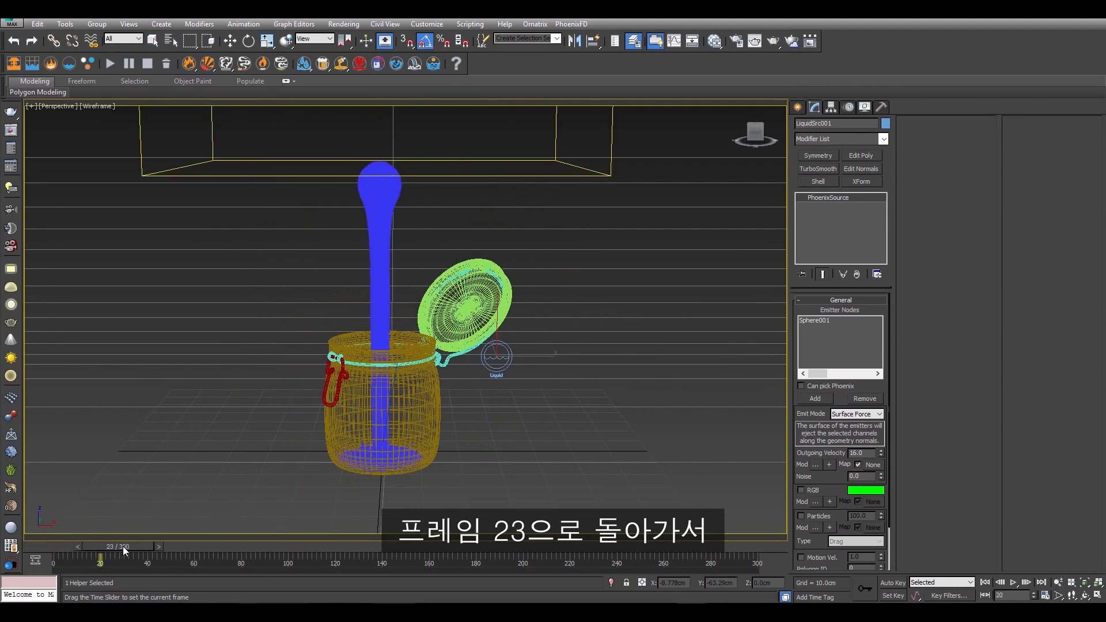
pyautogui.press('q')
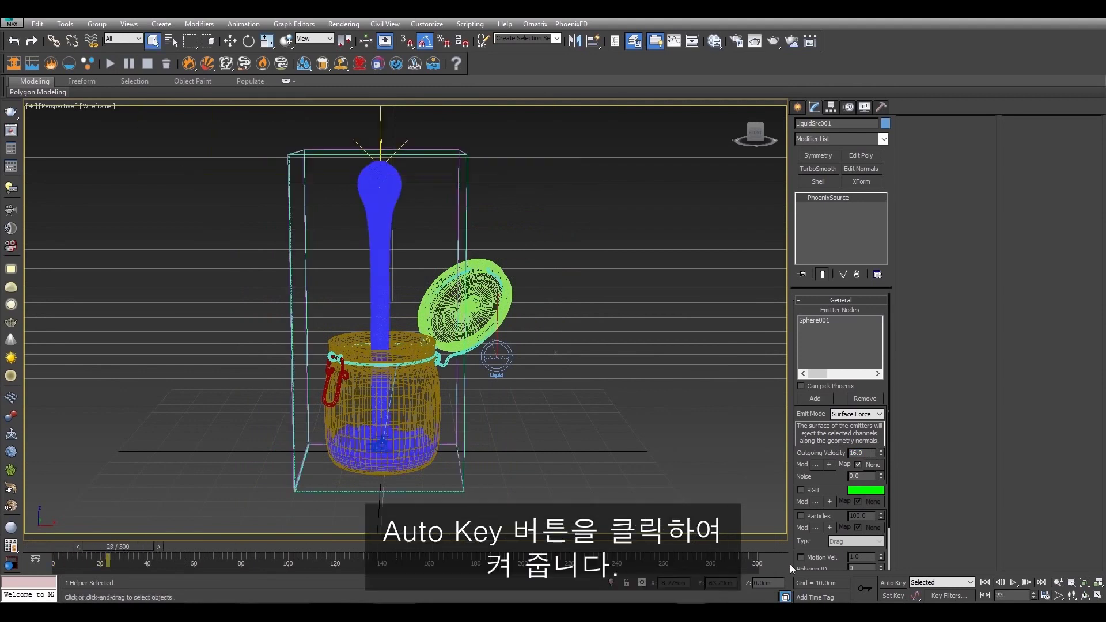
pyautogui.click(895, 584)
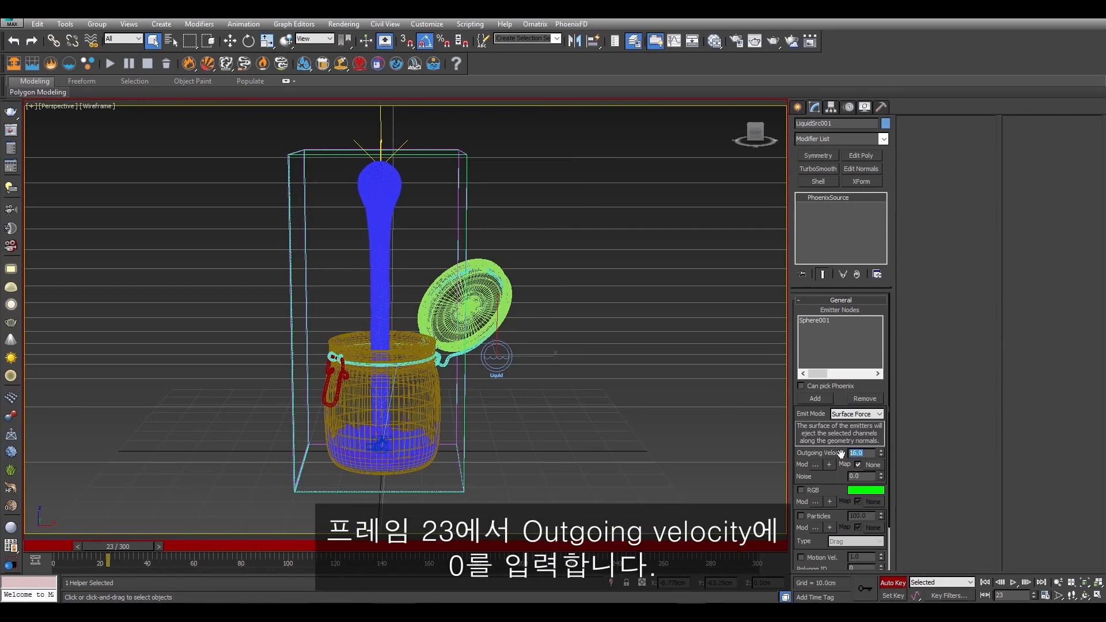
pyautogui.write('0')
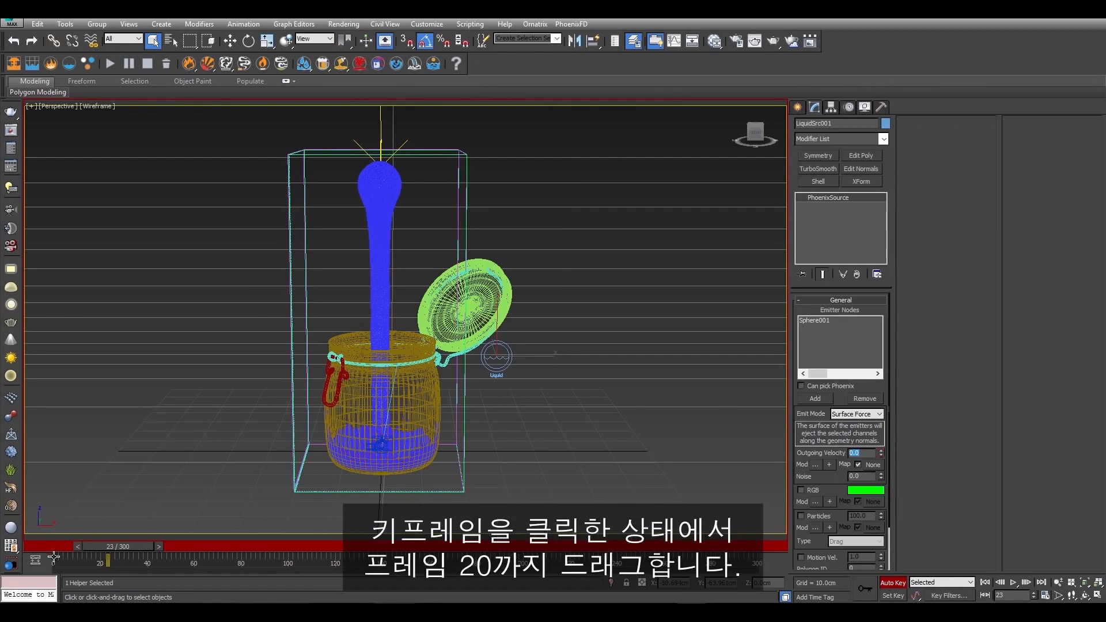
pyautogui.moveTo(53, 559); pyautogui.dragTo(101, 559)
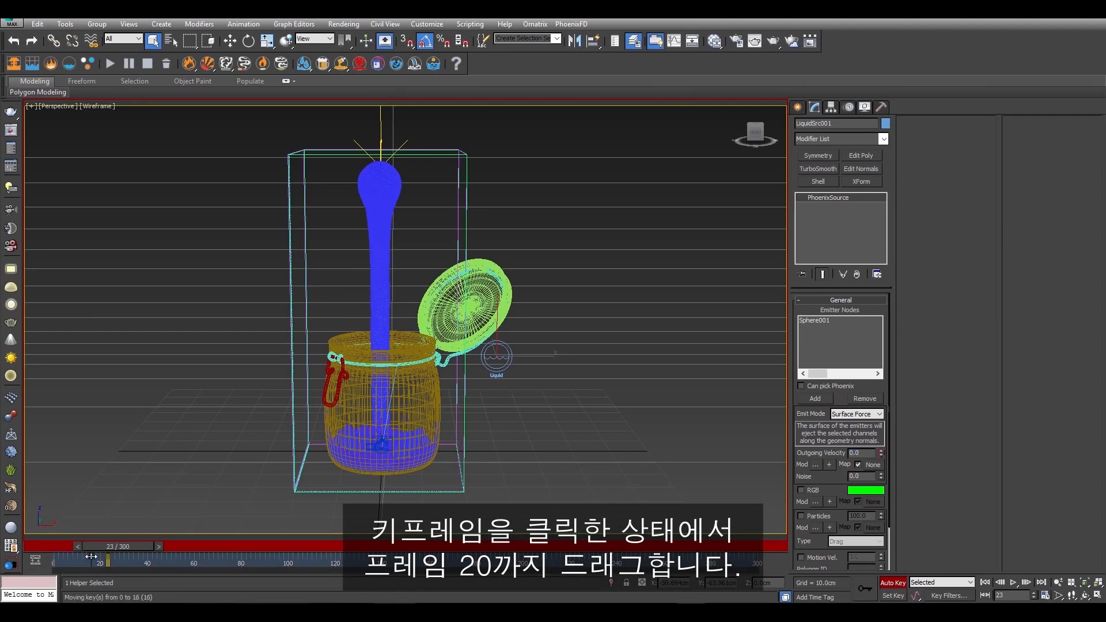
pyautogui.moveTo(100, 558); pyautogui.dragTo(100, 557)
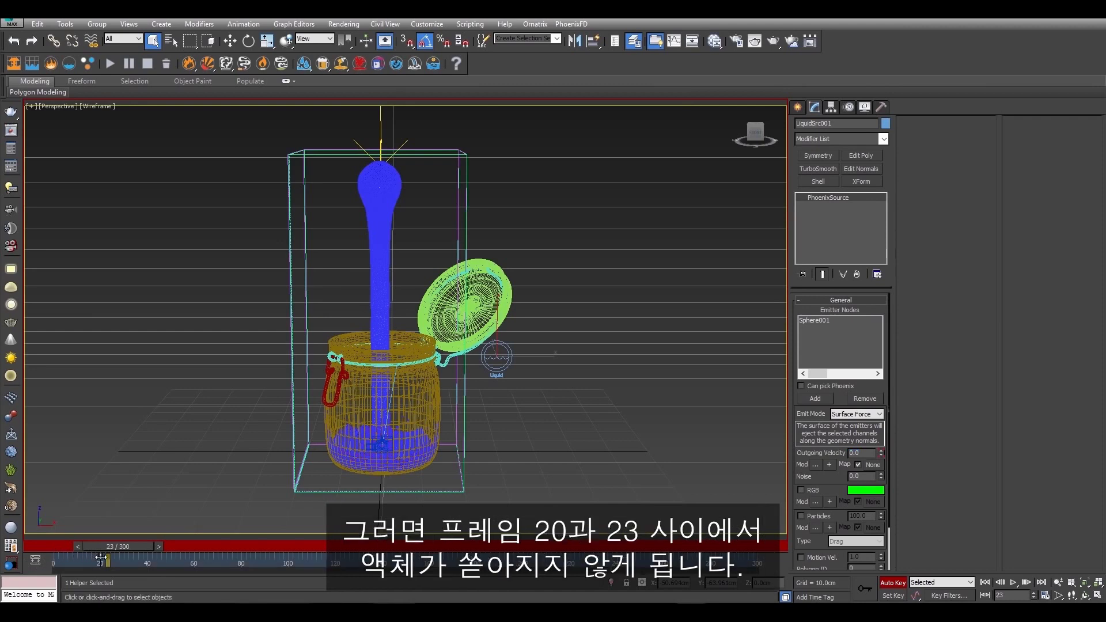
pyautogui.click(892, 583)
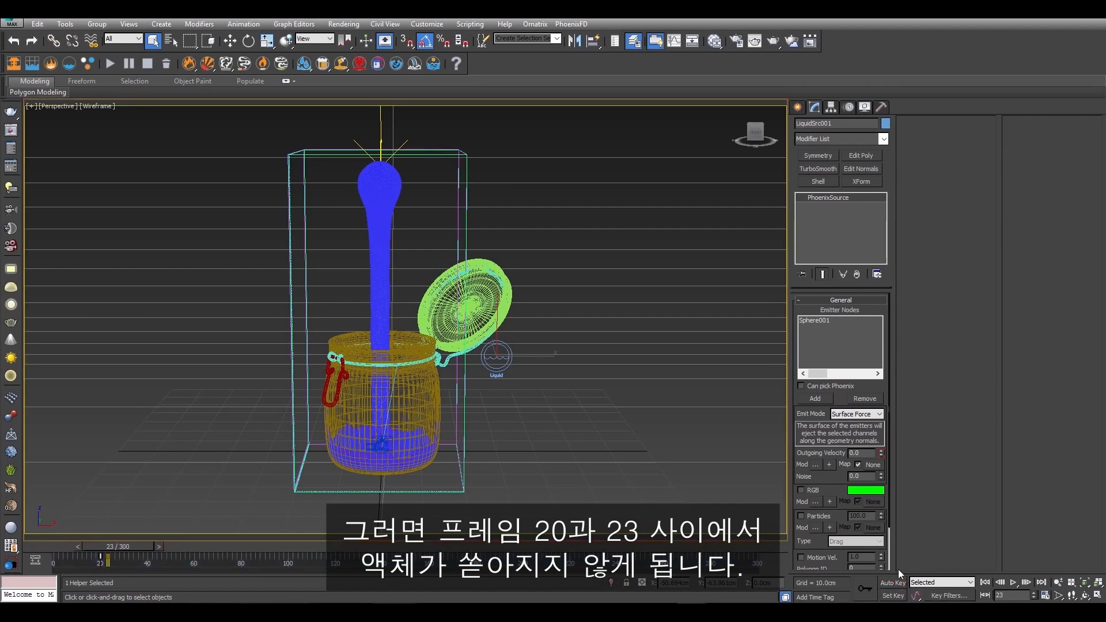
# Step: Rerun the PhoenixFDLiquid001 simulation from frame 0, stop it, and scrub to frame 37
pyautogui.moveTo(95, 543); pyautogui.dragTo(63, 544)
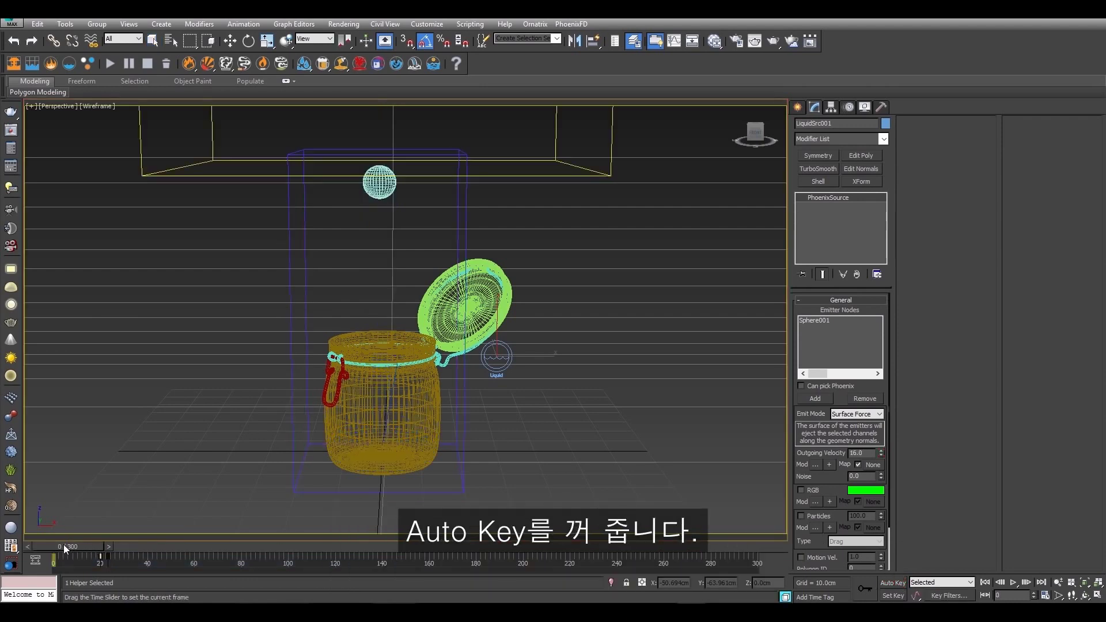
pyautogui.click(467, 203)
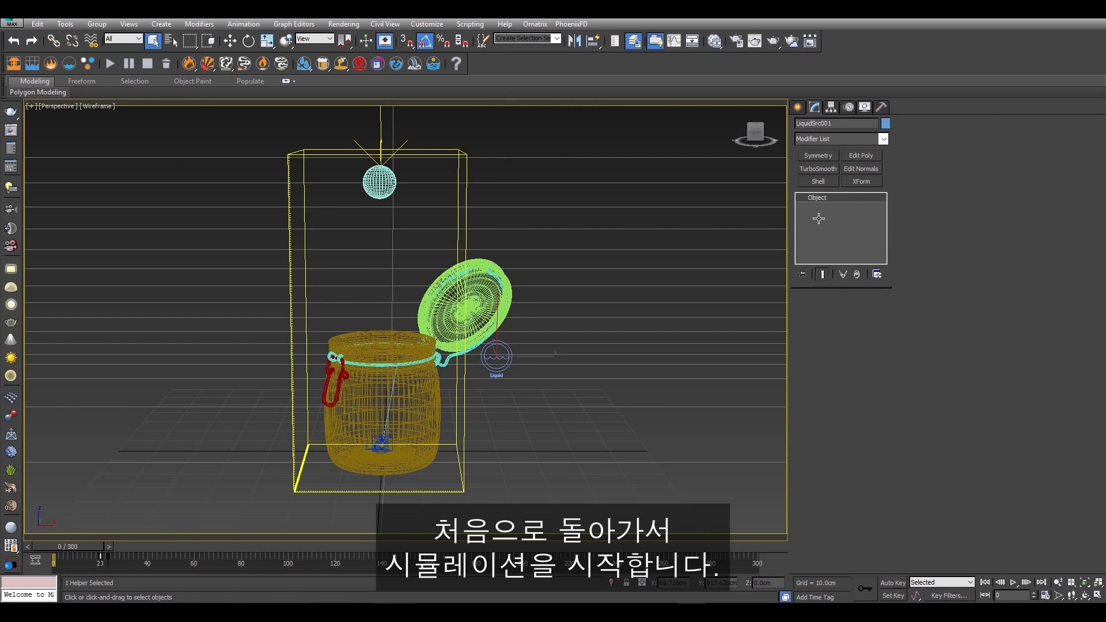
pyautogui.click(111, 61)
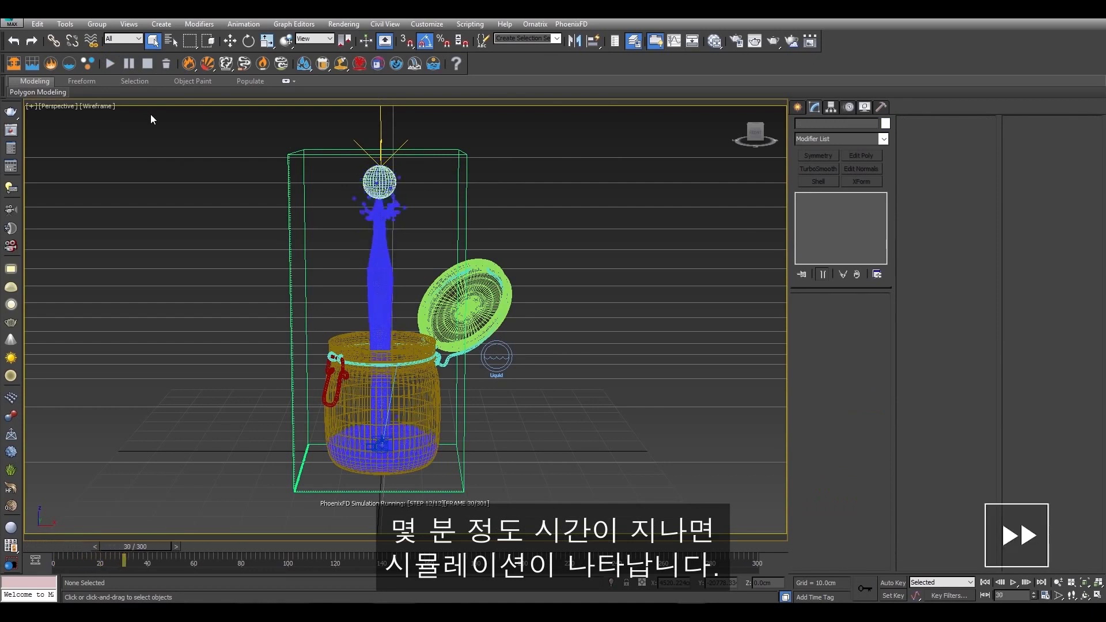
pyautogui.click(147, 64)
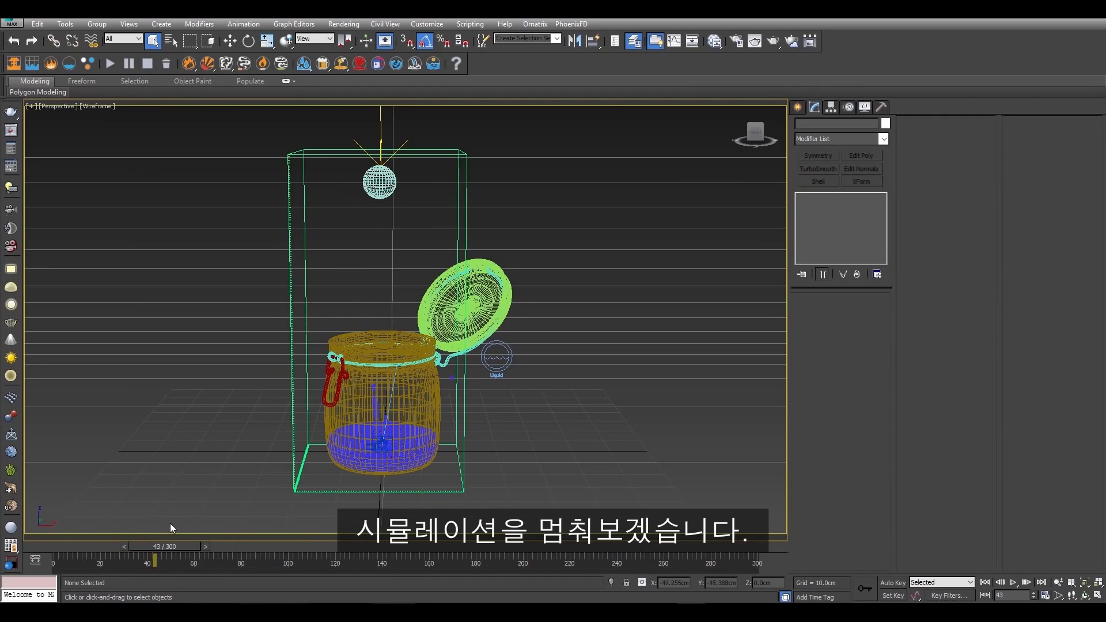
pyautogui.moveTo(170, 547); pyautogui.dragTo(162, 546)
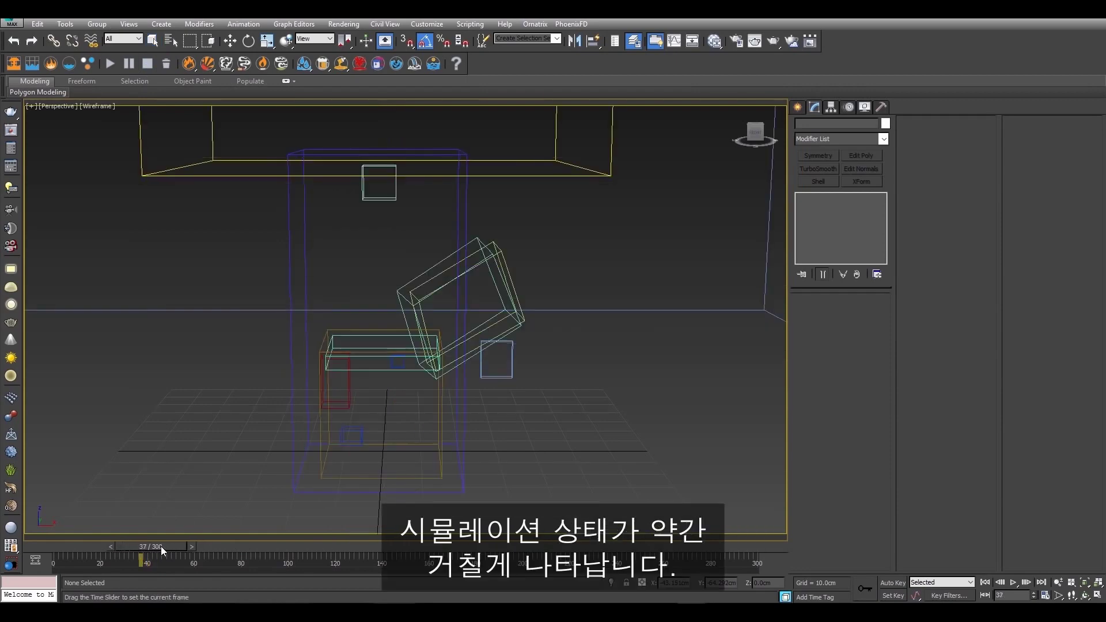
# Step: Select the liquid simulator and turn off Show Mesh in its Preview settings
pyautogui.press('q')
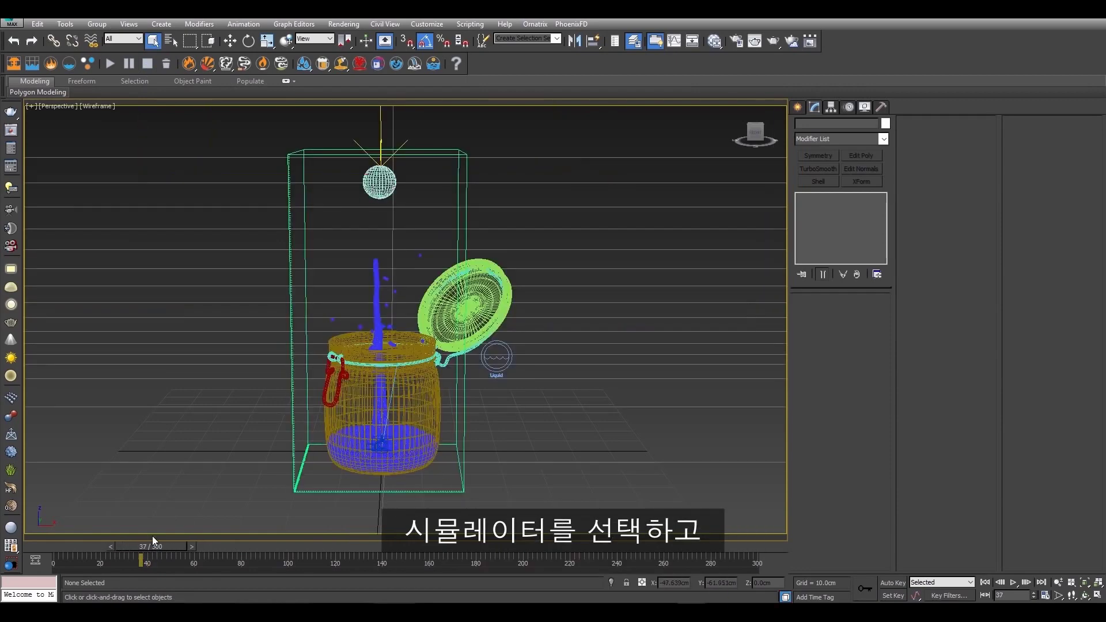
pyautogui.click(466, 194)
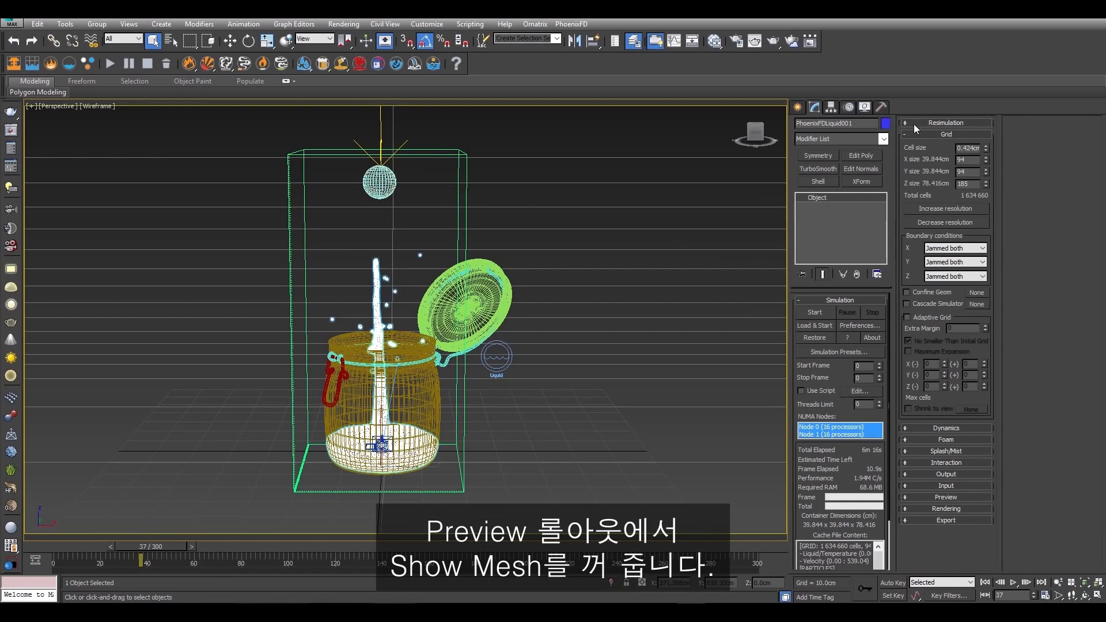
pyautogui.click(940, 135)
pyautogui.click(954, 215)
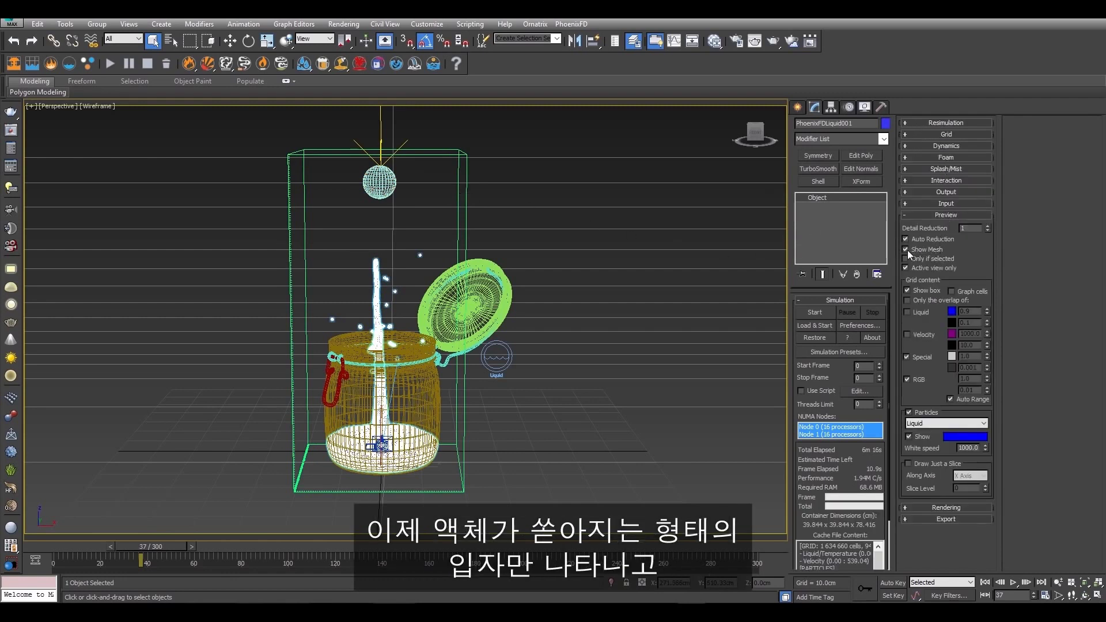
pyautogui.click(905, 249)
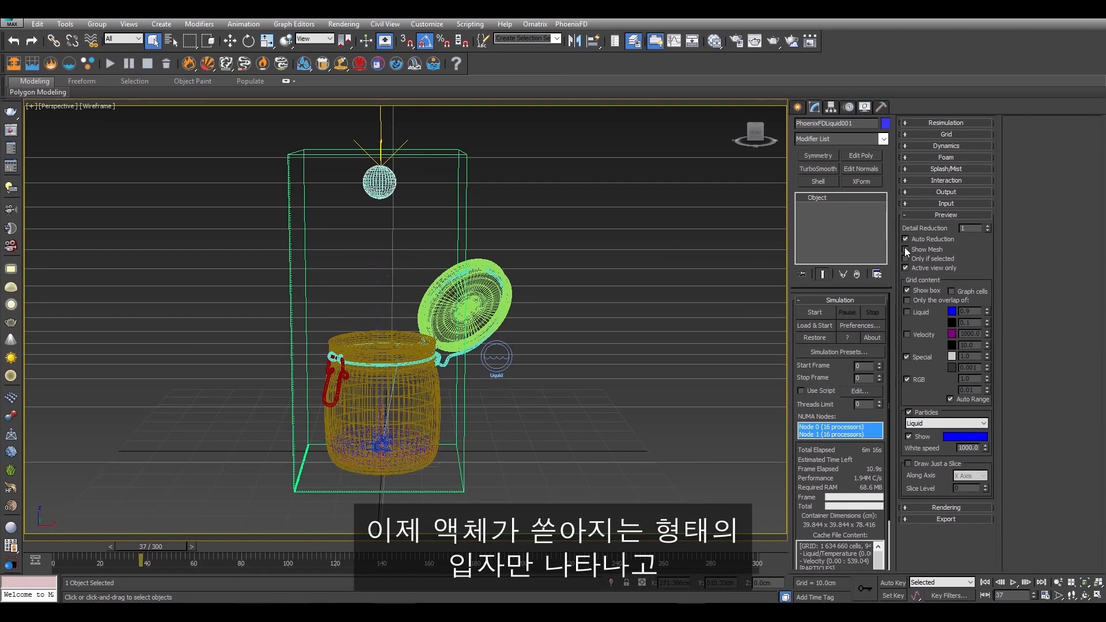
pyautogui.click(943, 214)
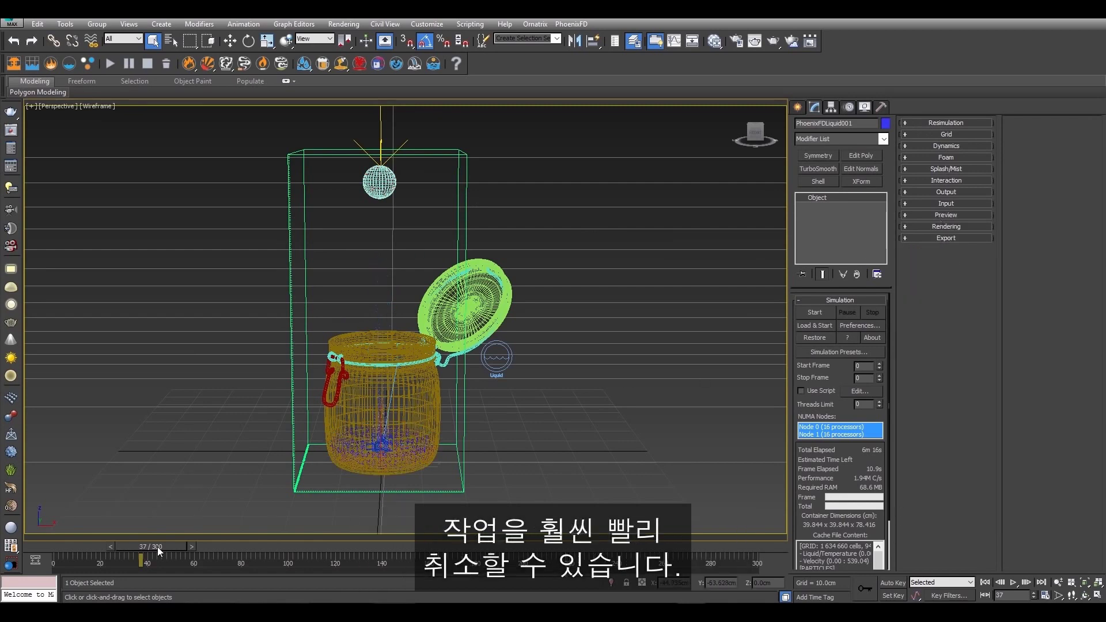
# Step: Turn Show Mesh back on and scrub to frame 32 to view the liquid mesh
pyautogui.moveTo(157, 547)
pyautogui.mouseDown()
pyautogui.moveTo(122, 547)
pyautogui.moveTo(135, 547)
pyautogui.mouseUp()
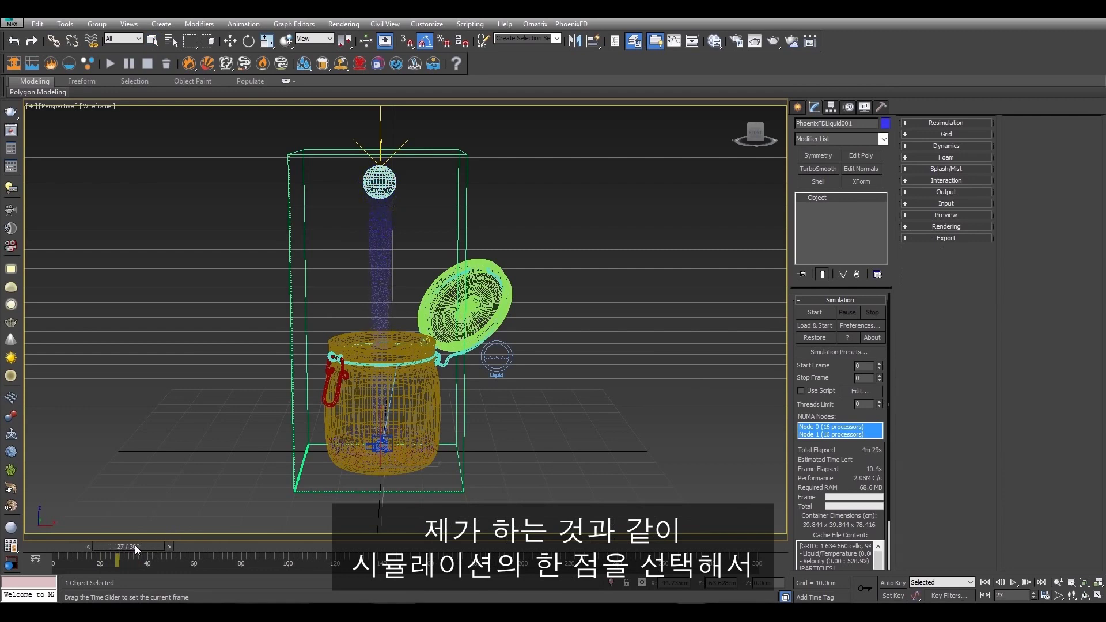
pyautogui.click(938, 214)
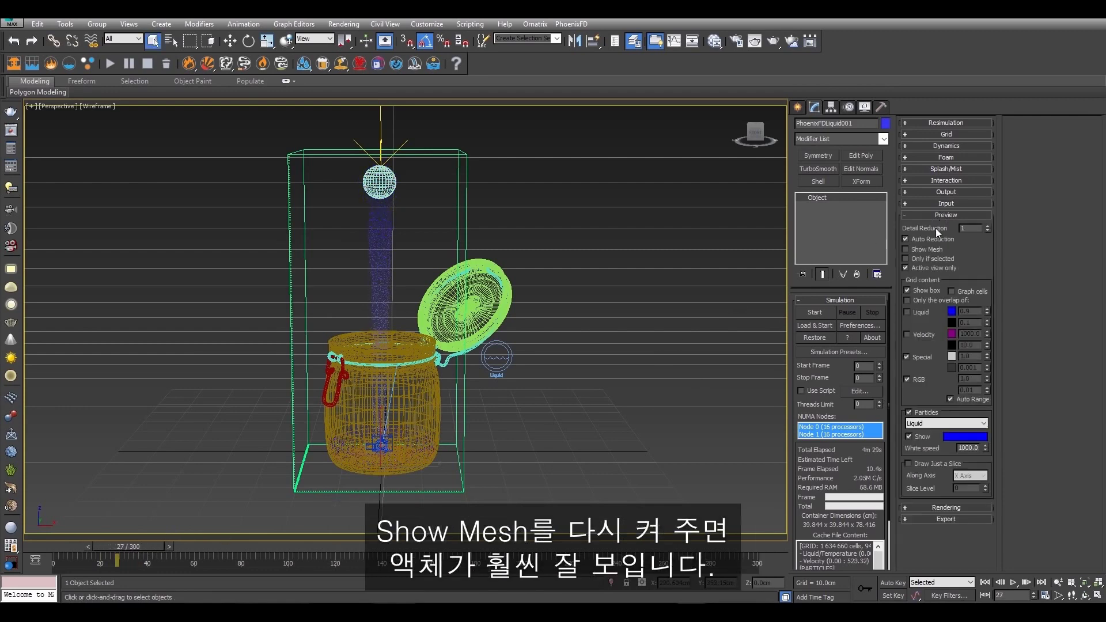
pyautogui.click(906, 250)
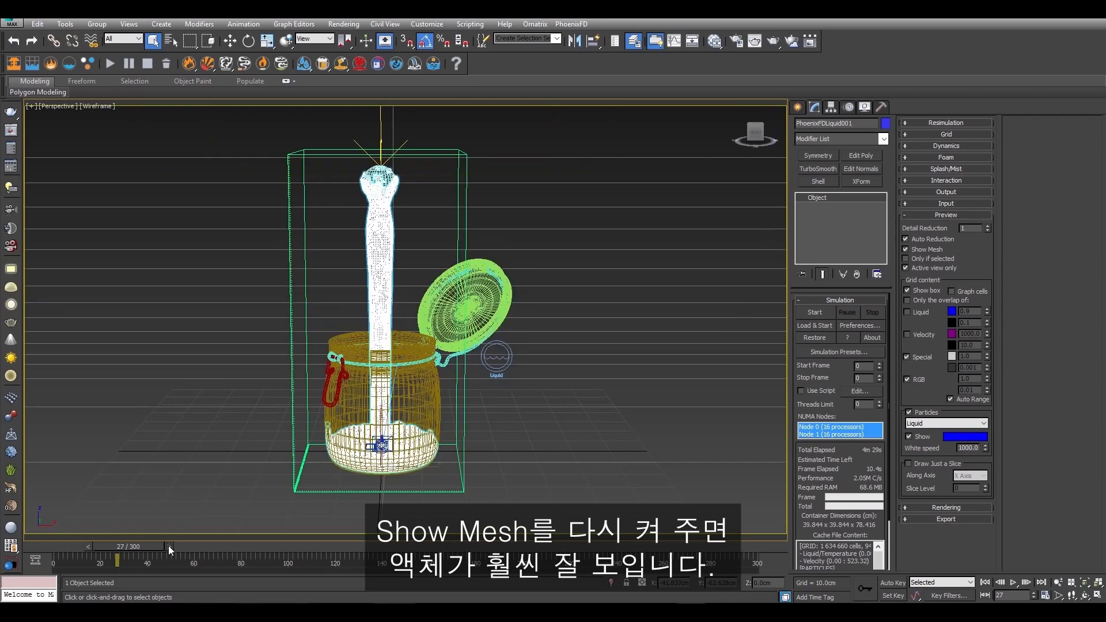
pyautogui.moveTo(168, 545); pyautogui.dragTo(174, 544)
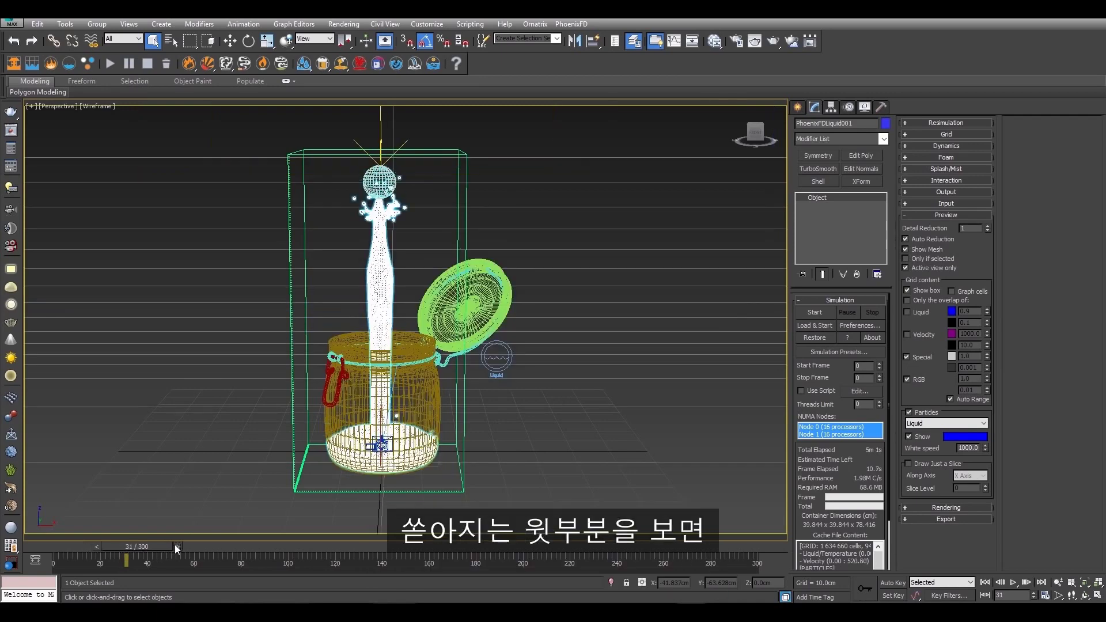
pyautogui.click(177, 544)
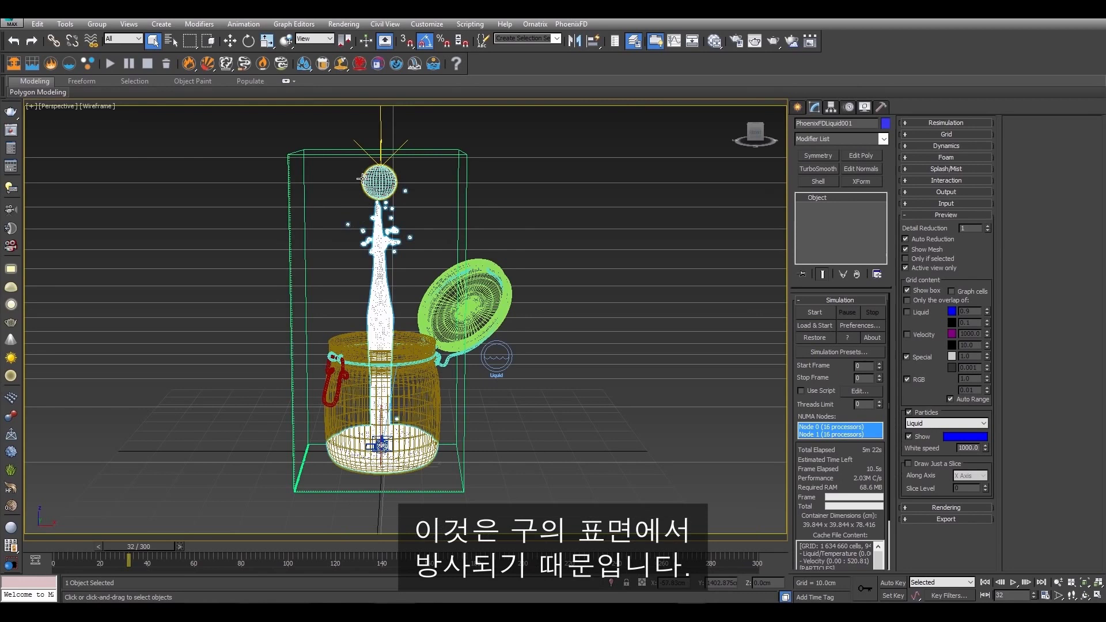
# Step: Set LiquidSrc001's Emit Mode to Volume Brush and accept converting the sphere to non-solid
pyautogui.click(507, 355)
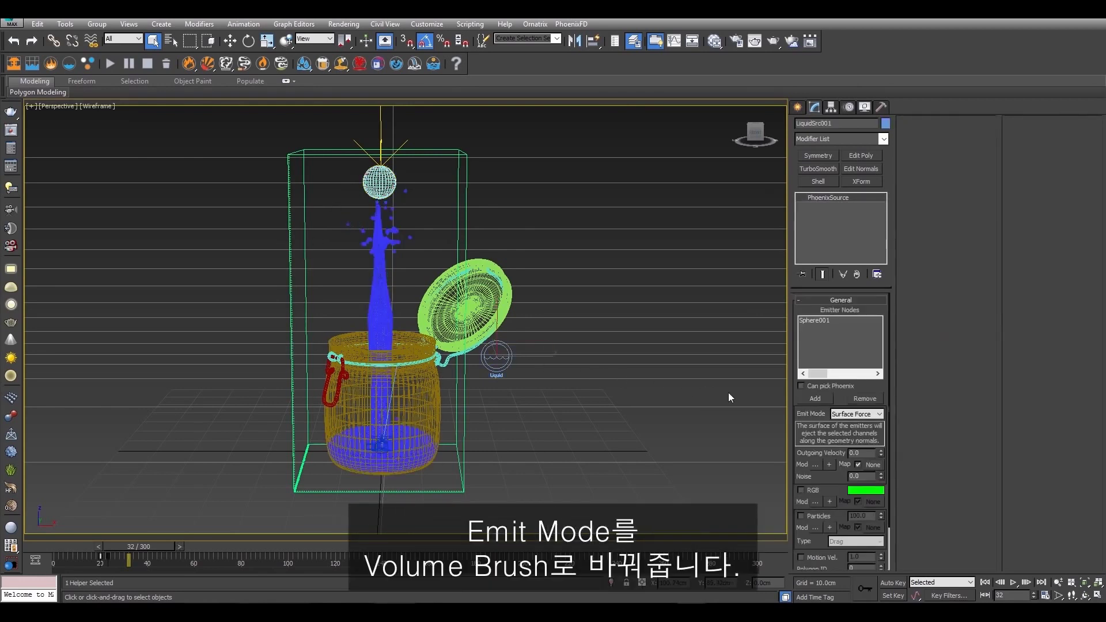
pyautogui.click(858, 415)
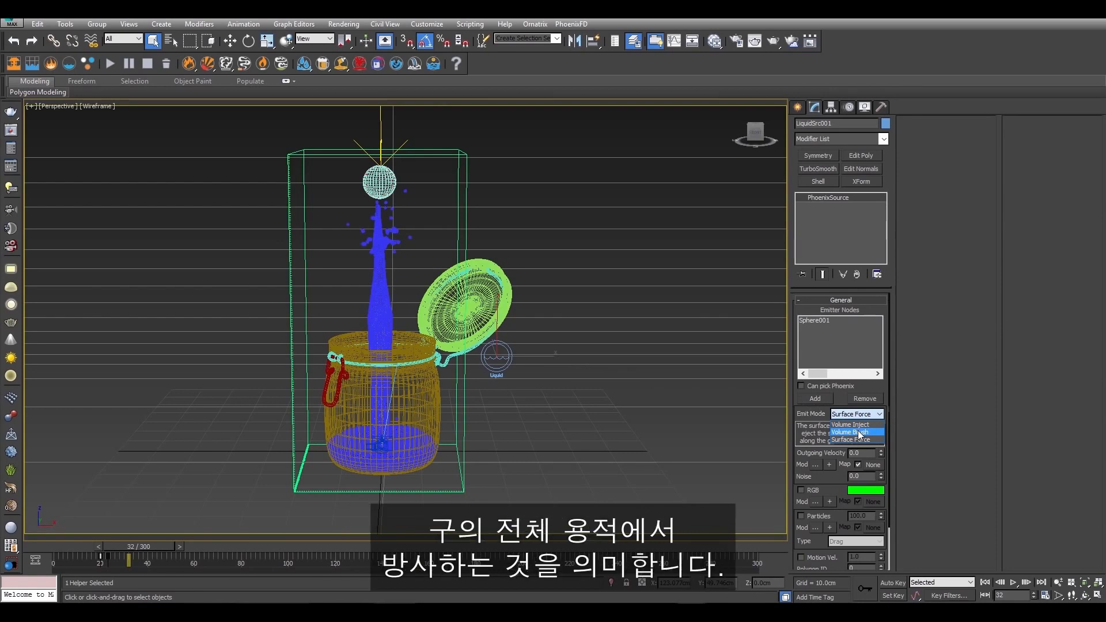
pyautogui.click(858, 432)
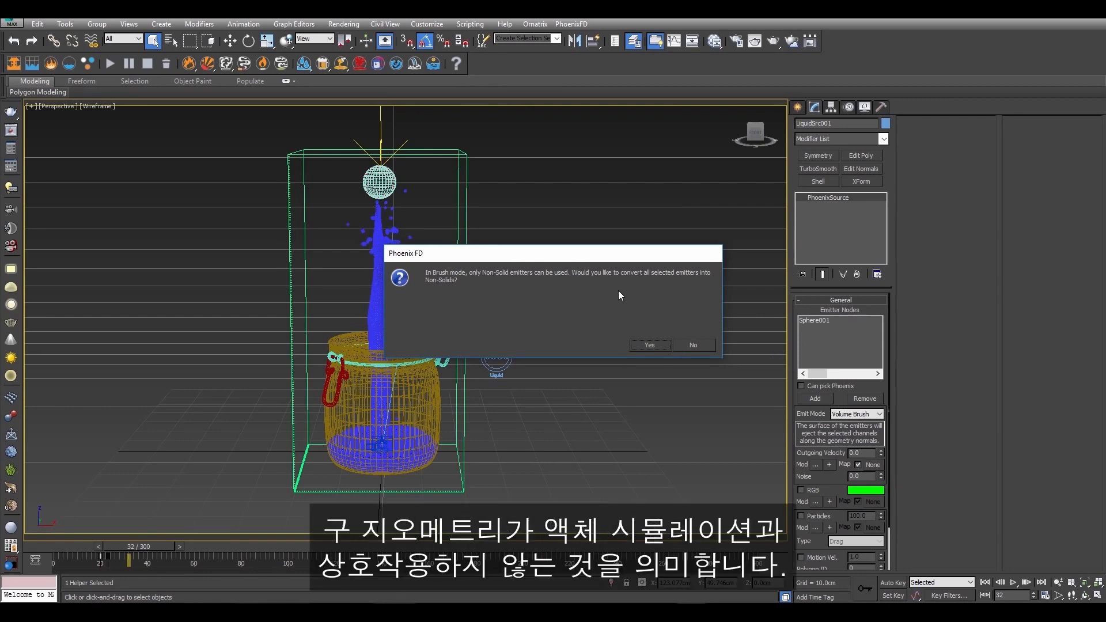
pyautogui.click(652, 344)
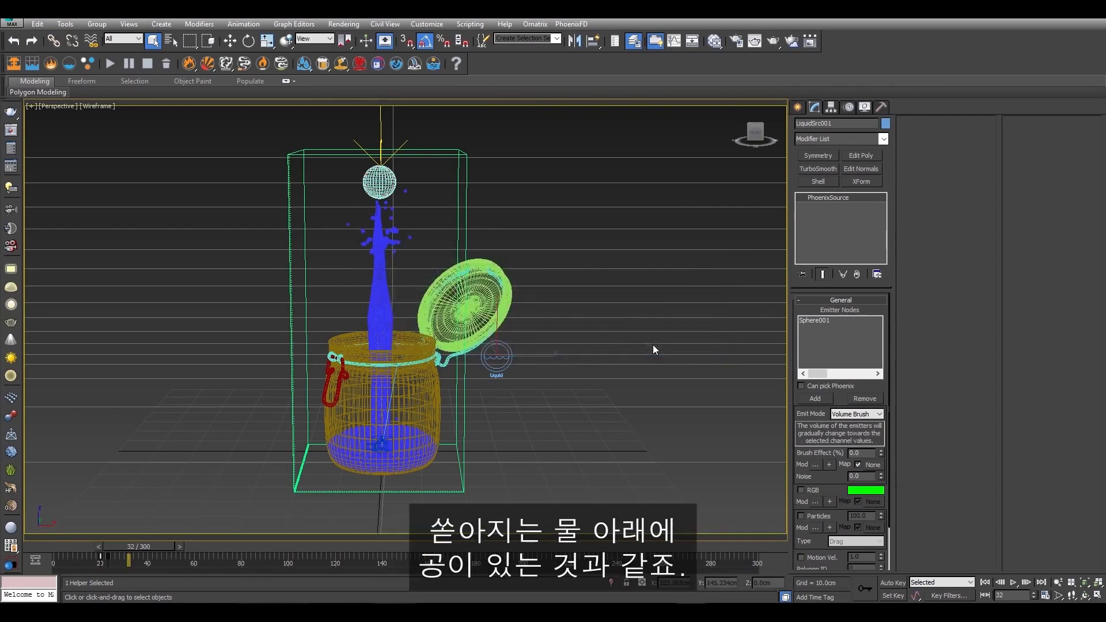
# Step: Set the liquid simulator's Steps per frame to 5 in Dynamics
pyautogui.click(467, 193)
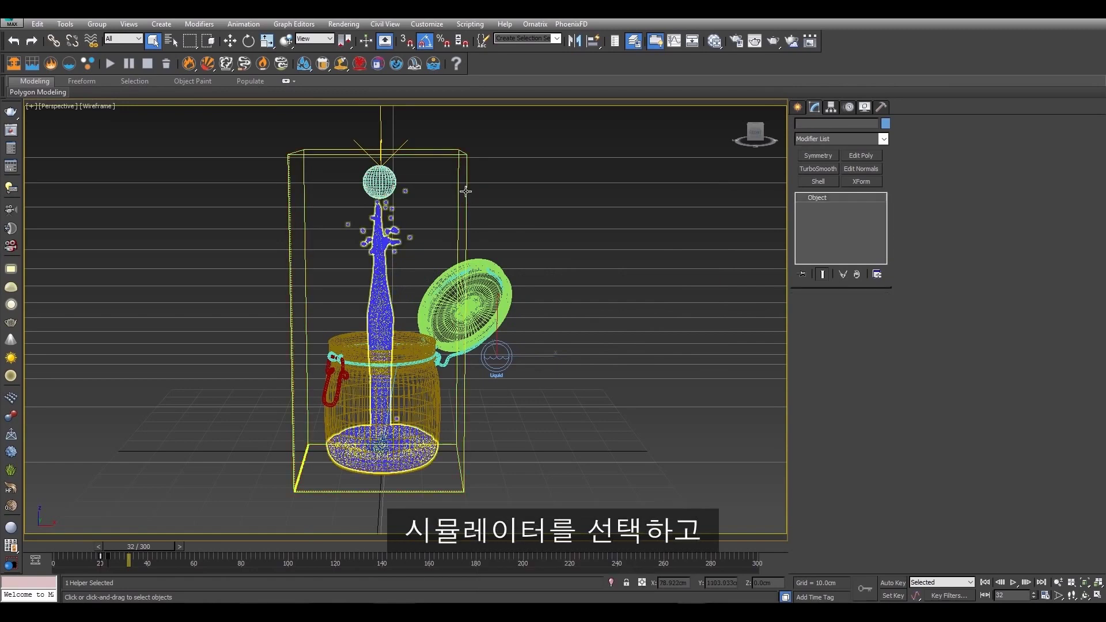
pyautogui.click(467, 191)
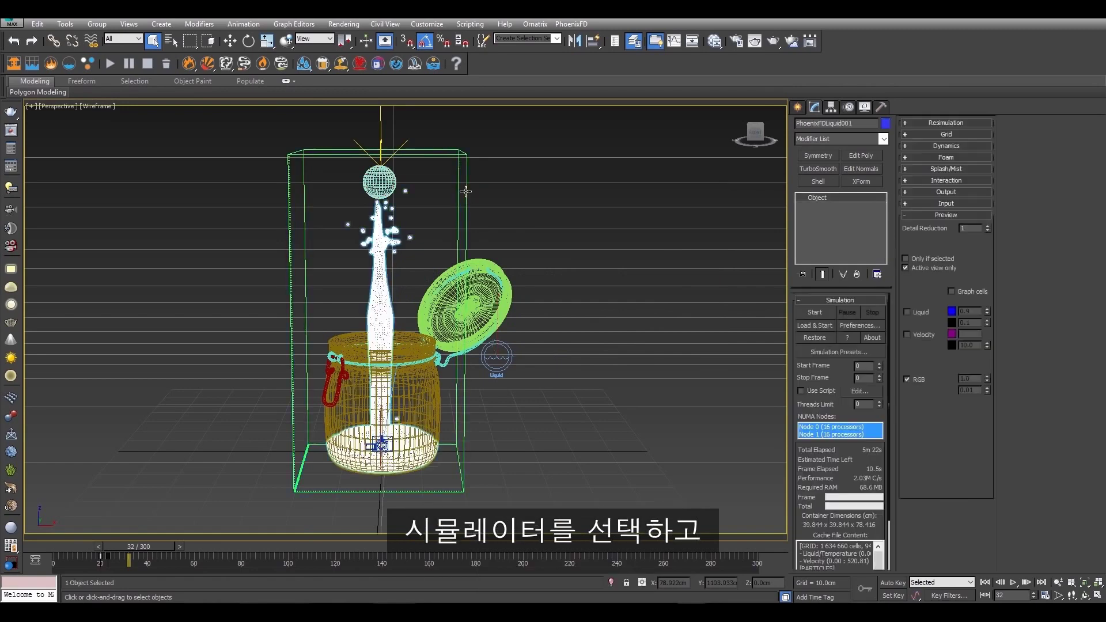
pyautogui.click(920, 213)
pyautogui.click(935, 146)
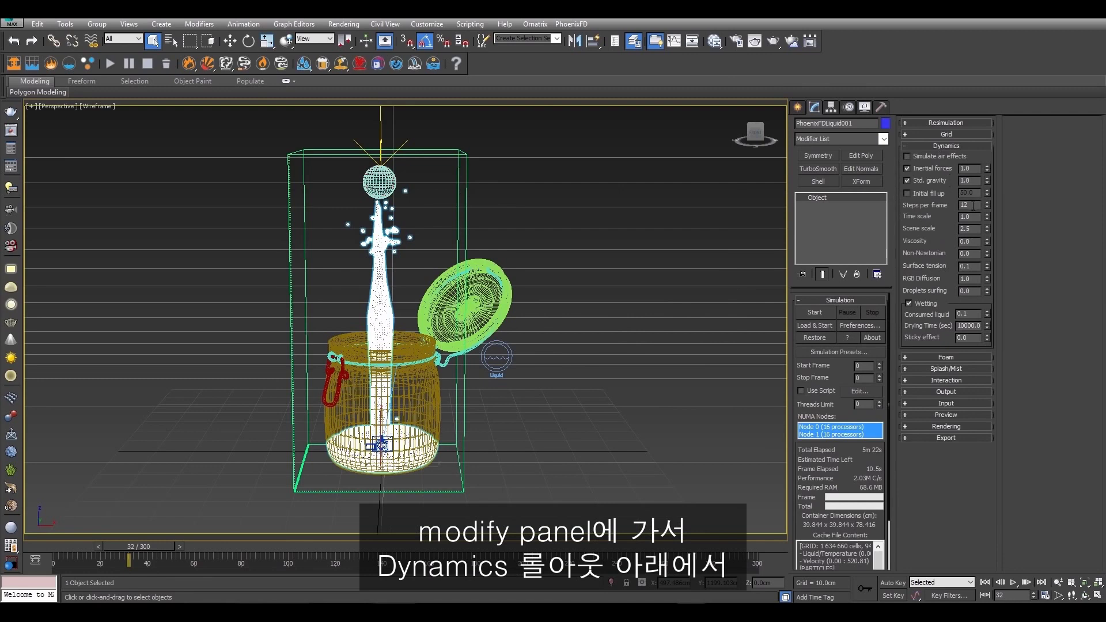
pyautogui.press('BackSpace')
pyautogui.write('5')
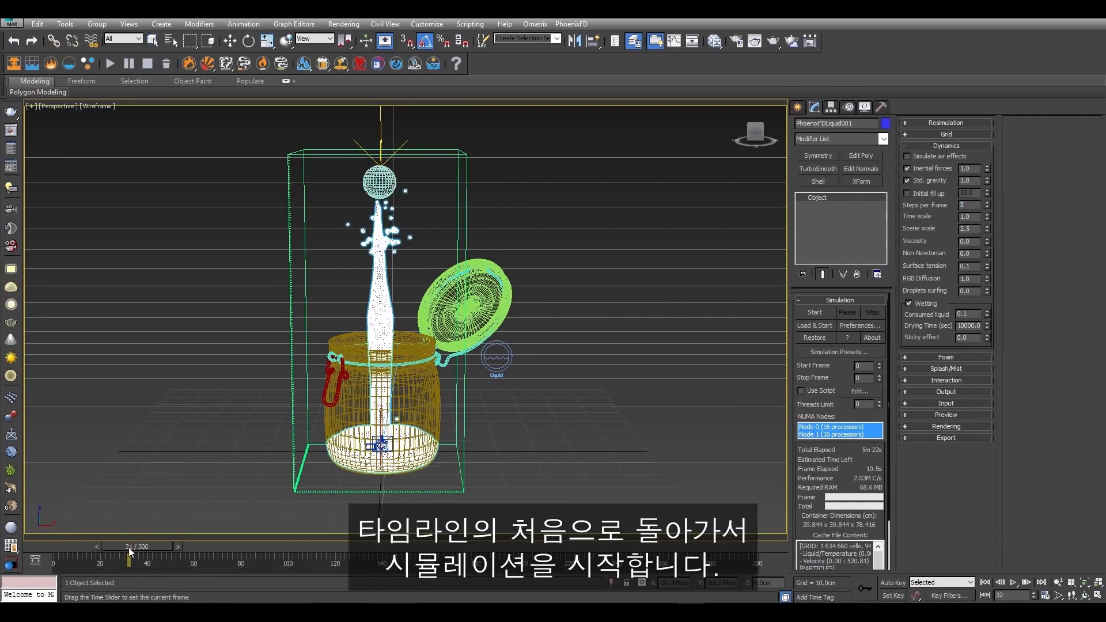
# Step: Re-simulate from frame 0 until about frame 32, then view through PhysCamera001
pyautogui.moveTo(129, 547); pyautogui.dragTo(33, 545)
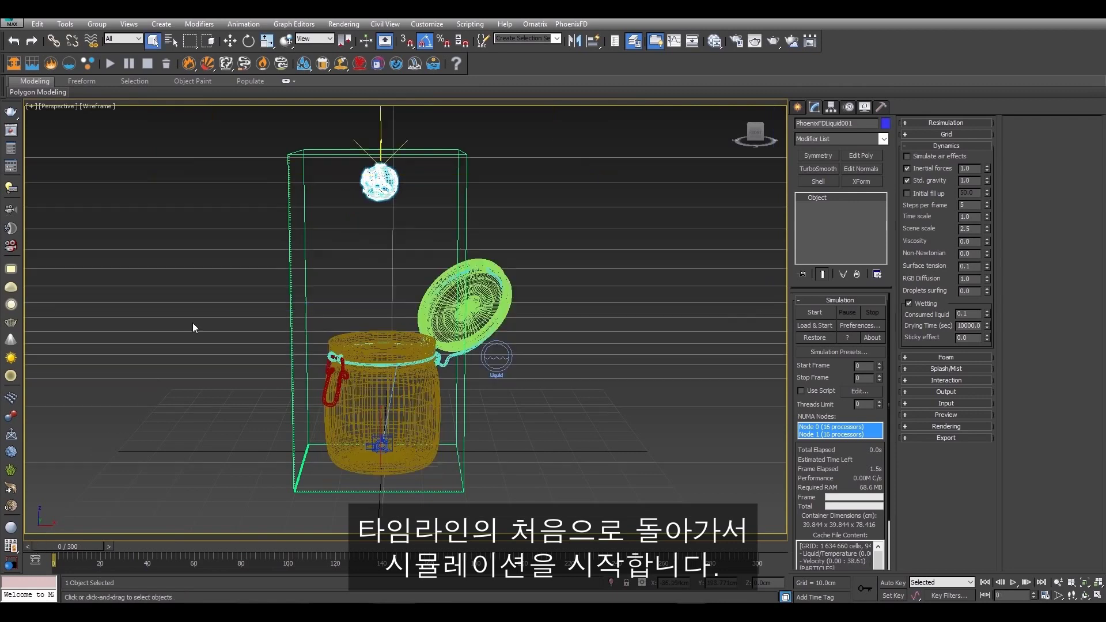
pyautogui.click(112, 62)
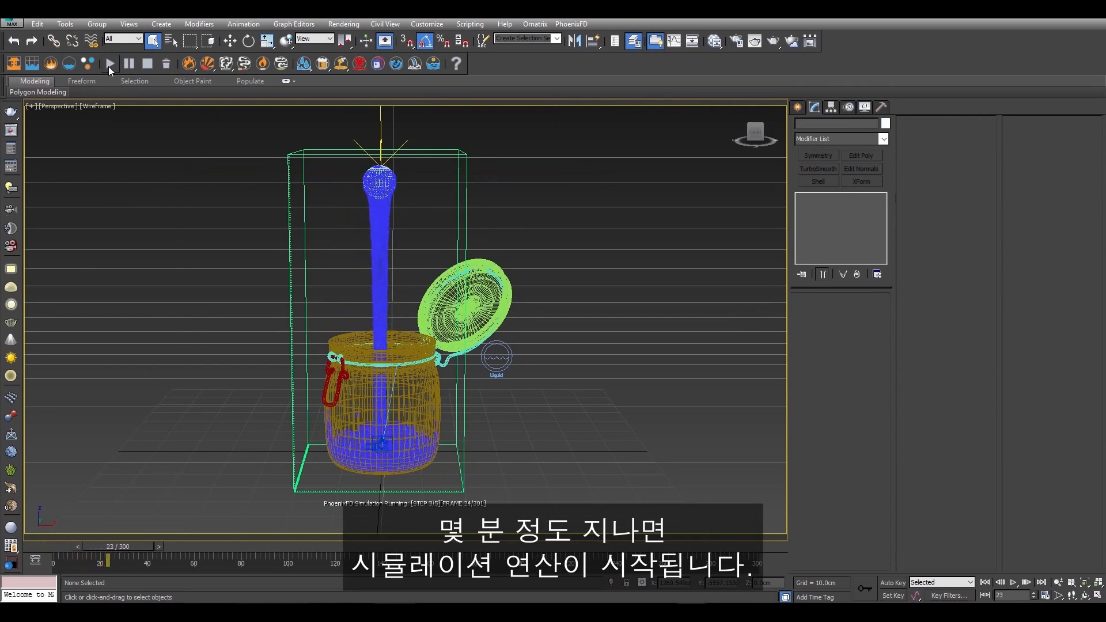
pyautogui.click(148, 68)
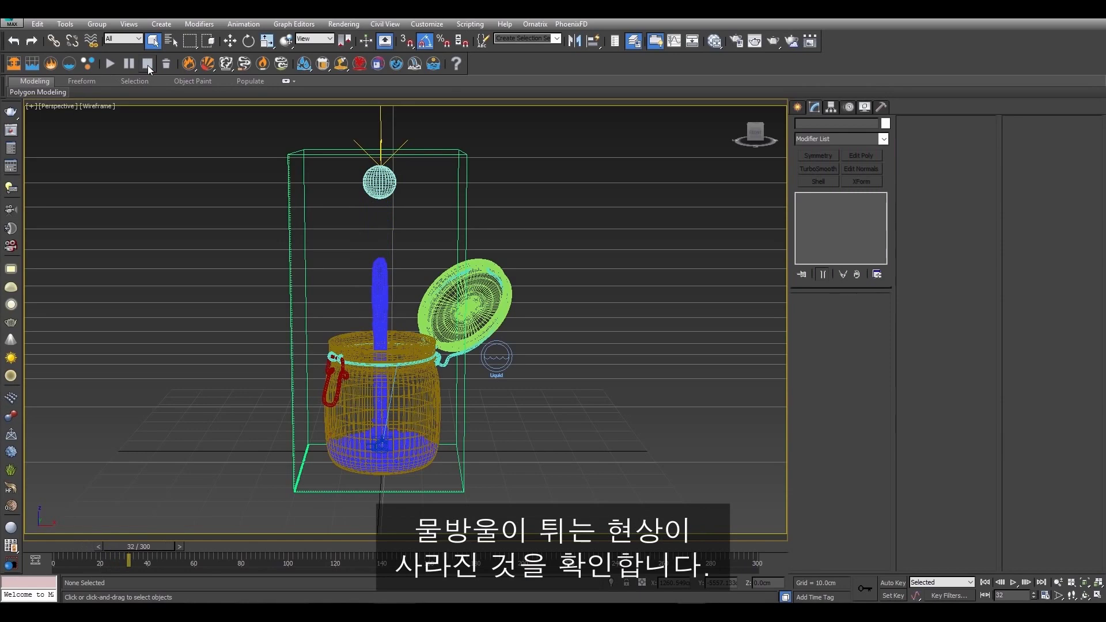
pyautogui.click(55, 106)
pyautogui.click(262, 120)
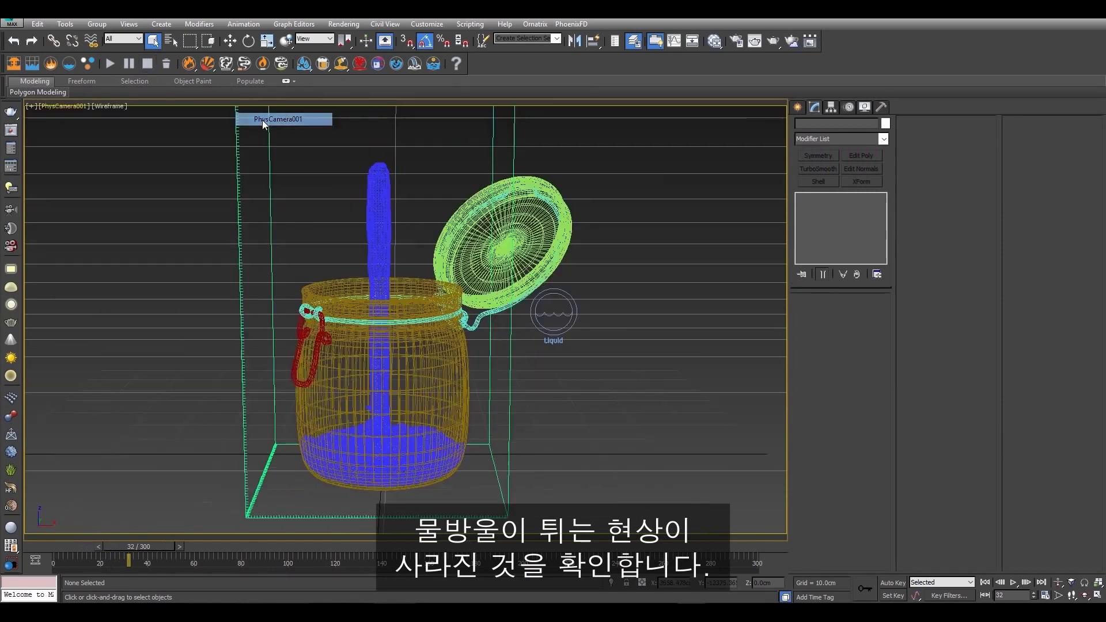
# Step: Render the PhysCamera001 view of the water pour in the V-Ray frame buffer
pyautogui.click(775, 44)
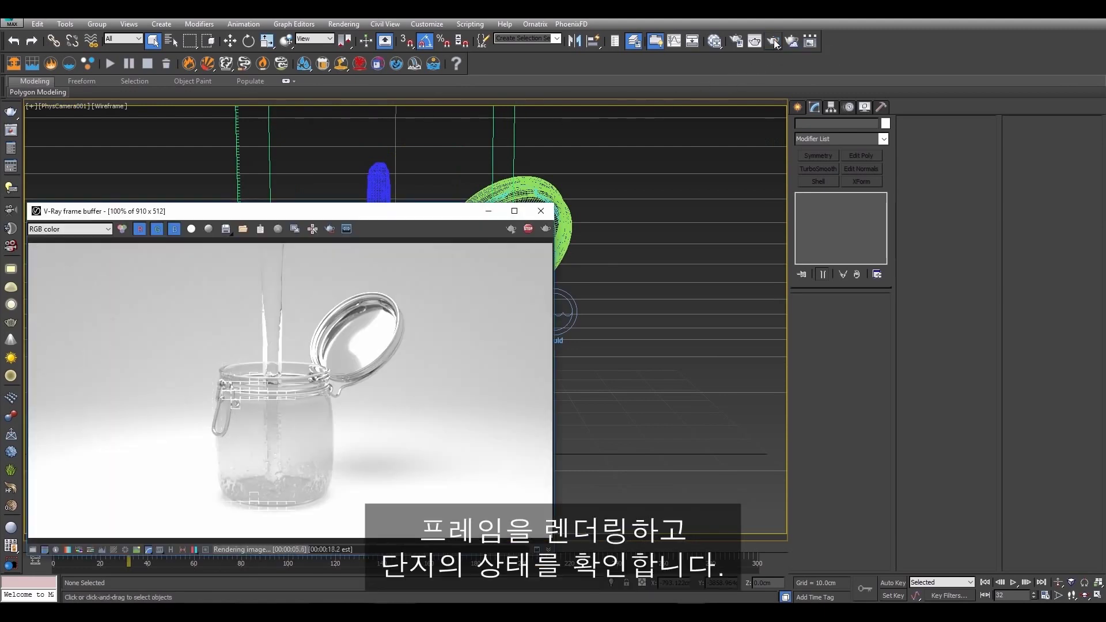